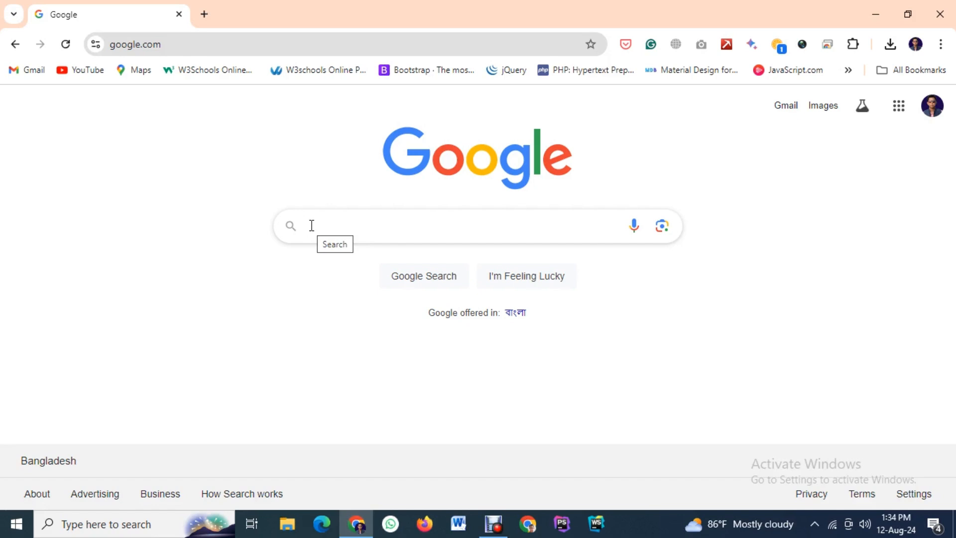
Step: Search Google for "ai generated couple images" and switch to the image results
left_click(322, 225)
type("a")
key("BackSpace")
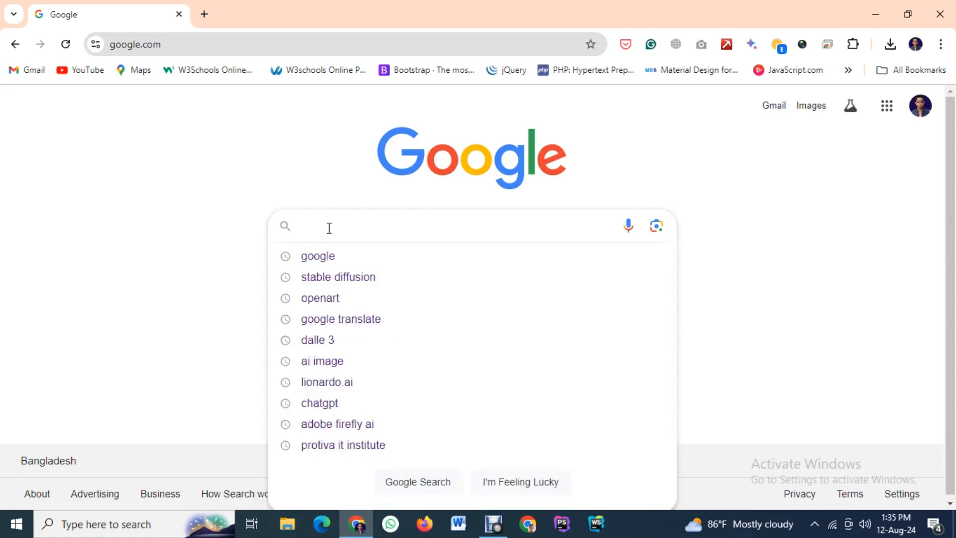
type("ai ge")
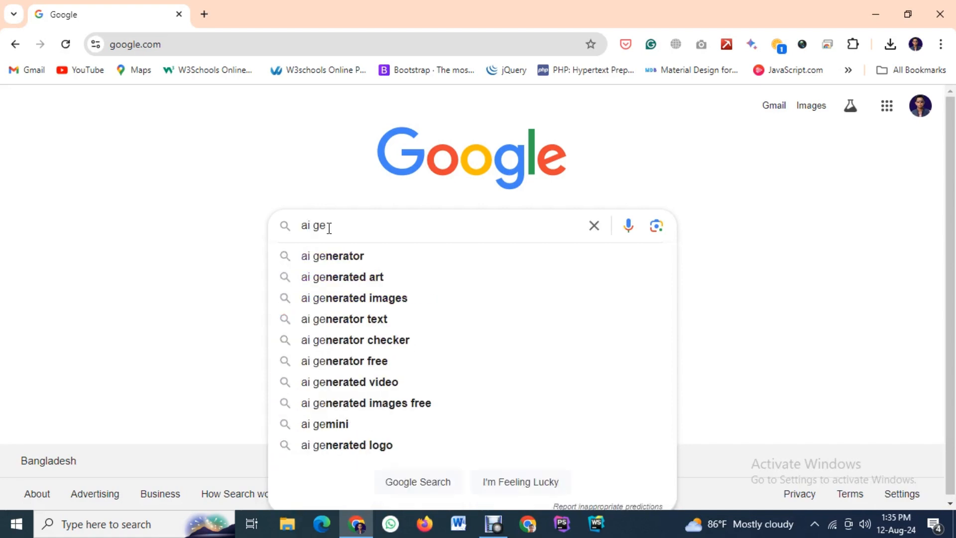
type("nerated ")
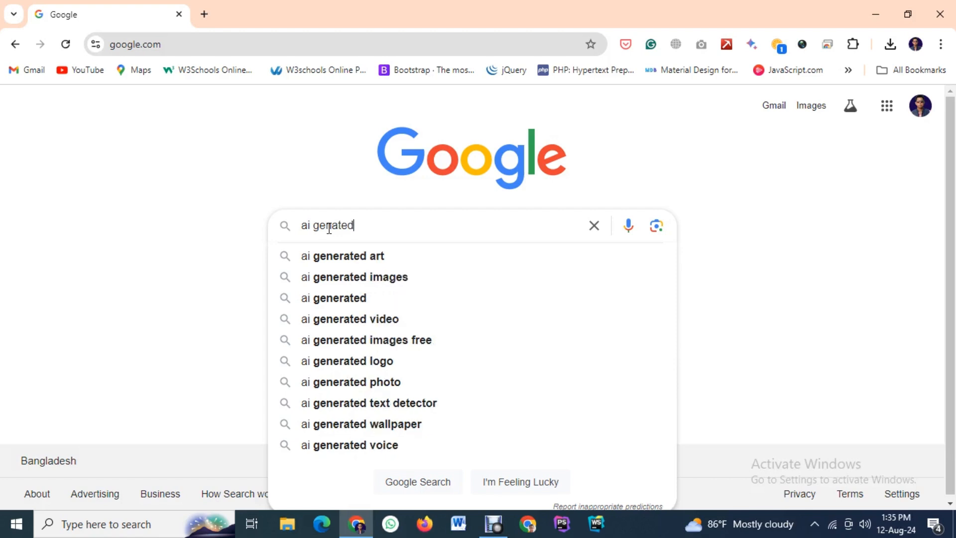
type("com")
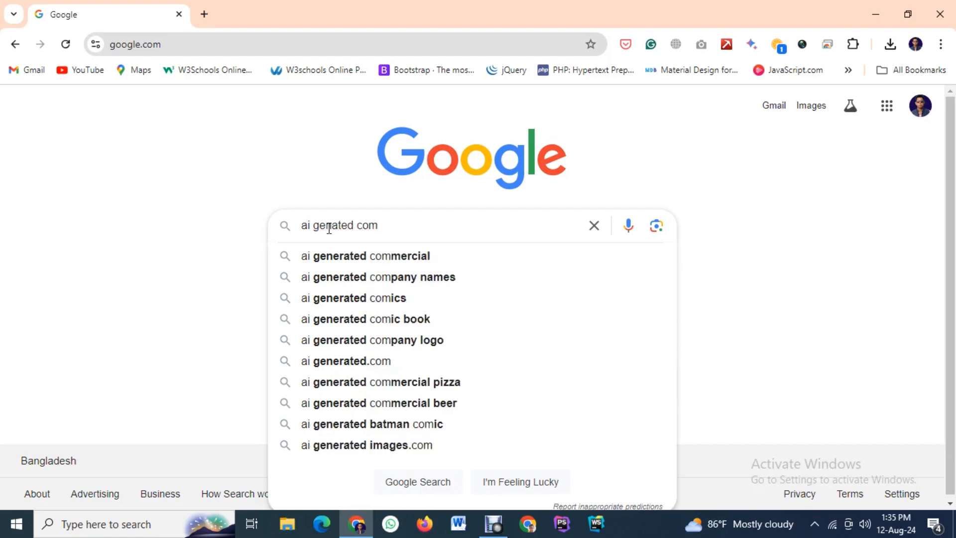
key("BackSpace")
type("uple")
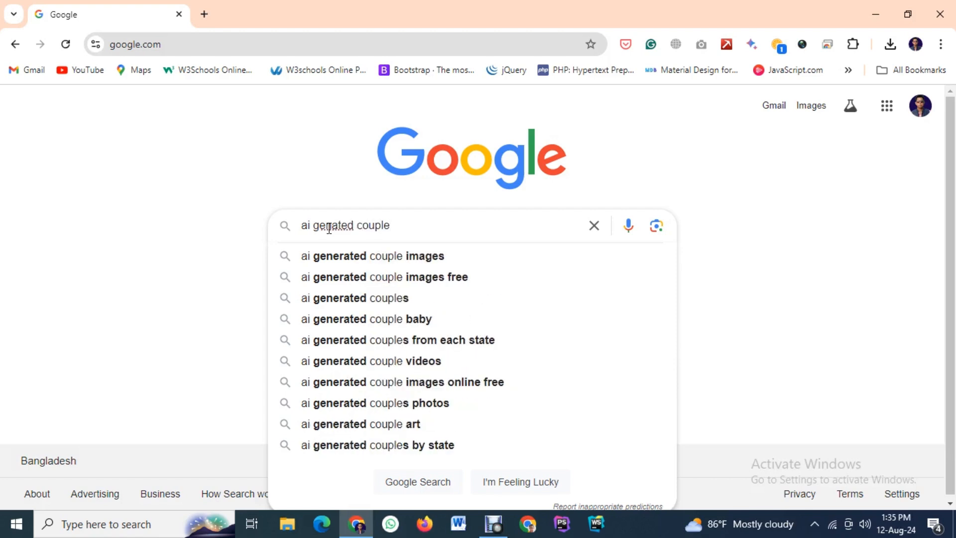
left_click(390, 260)
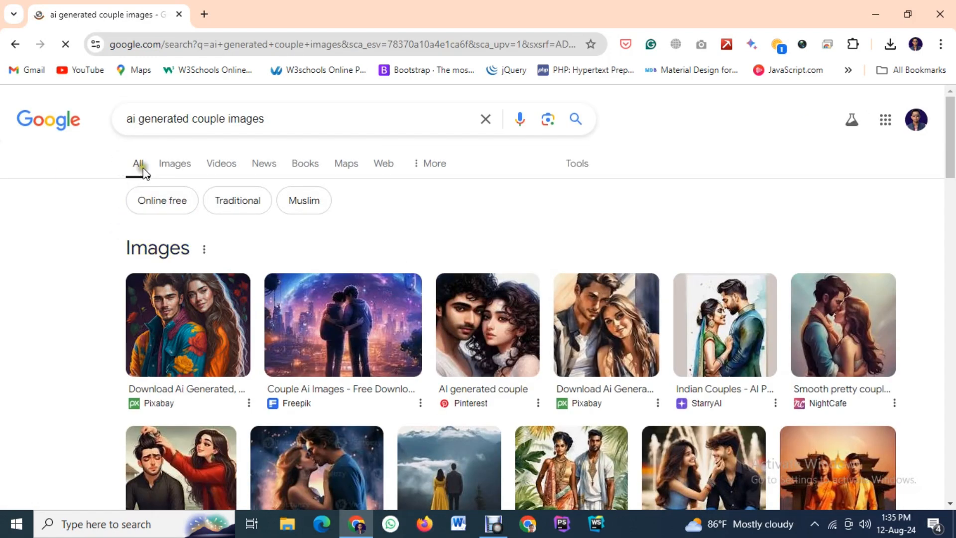
left_click(172, 164)
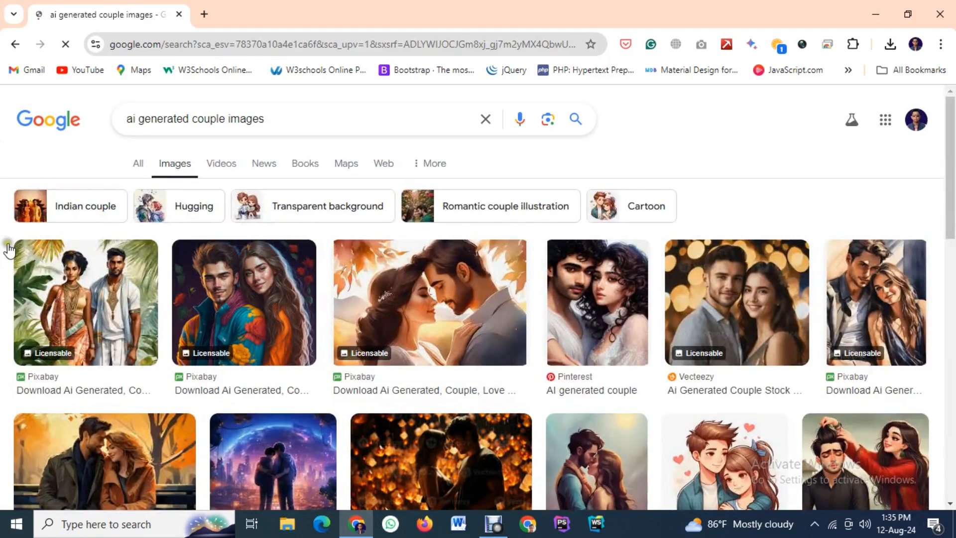
Step: Browse the image results for AI-generated couple pictures, comparing the different styles and poses
scroll(669, 448, "down", 5)
scroll(669, 445, "down", 3)
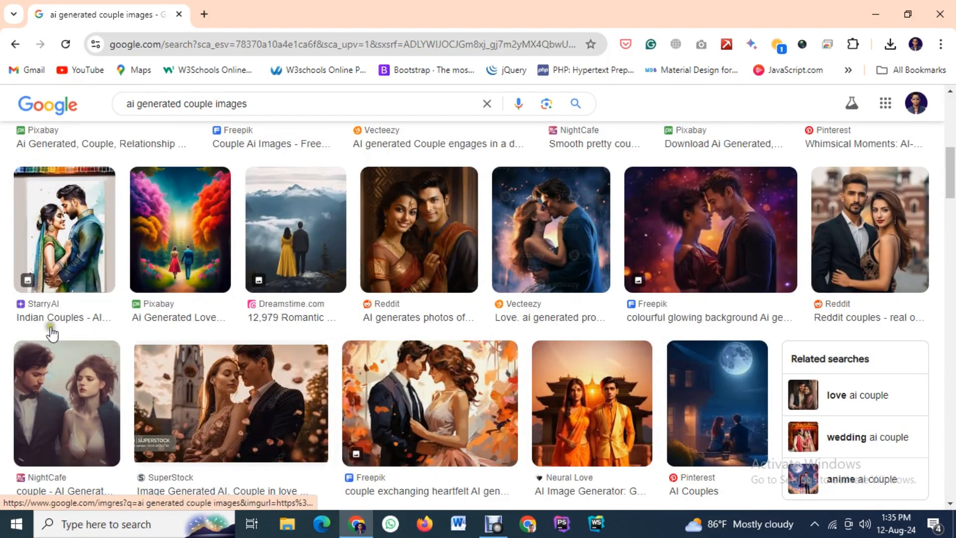
scroll(632, 395, "up", 9)
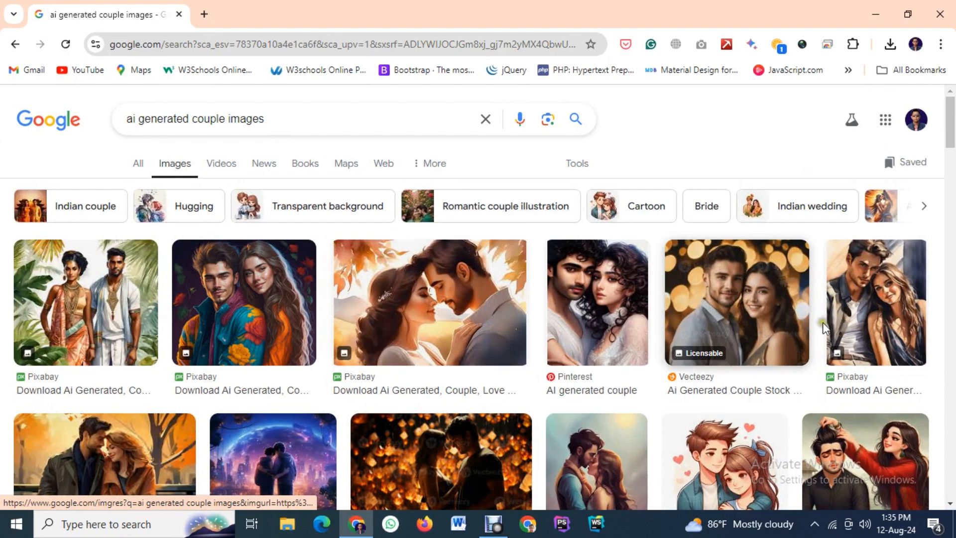
scroll(294, 381, "down", 5)
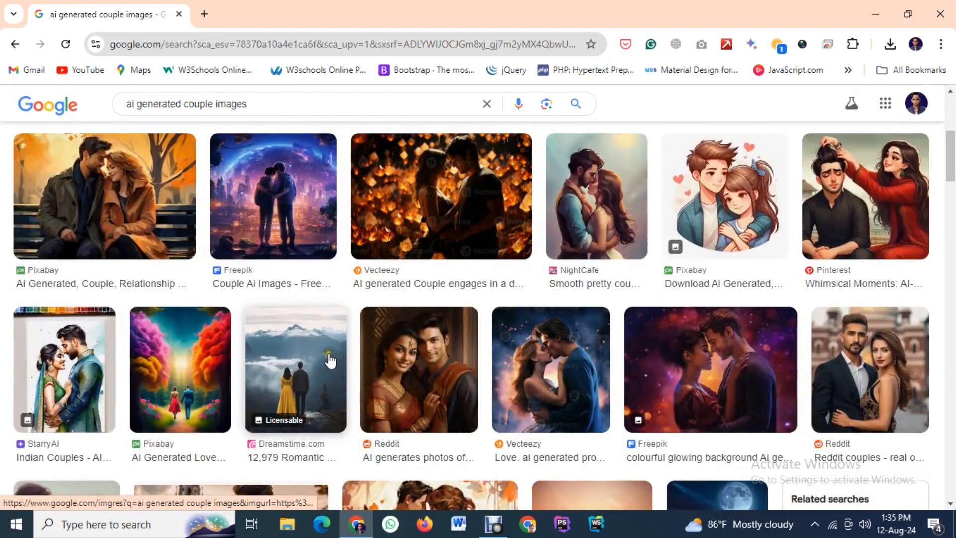
scroll(328, 364, "down", 4)
scroll(455, 367, "down", 6)
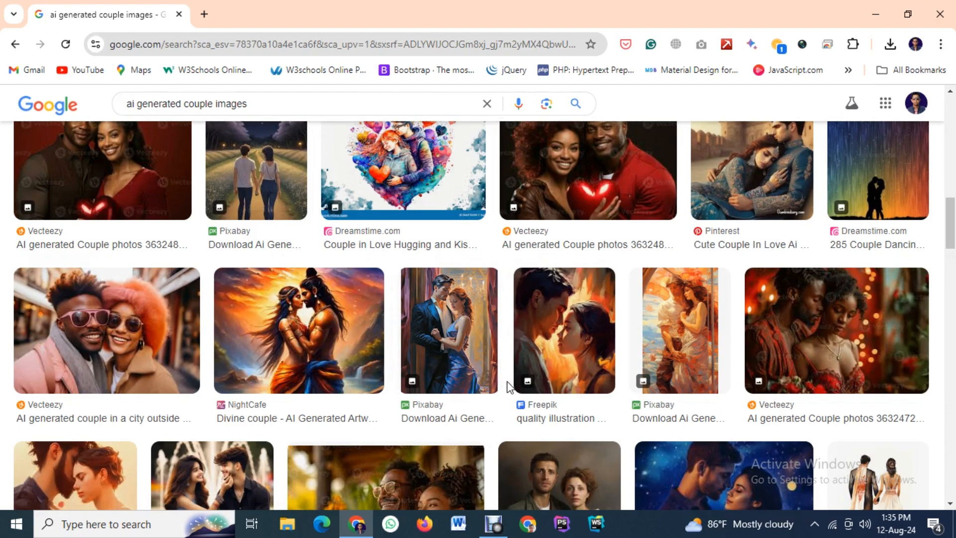
scroll(463, 358, "down", 5)
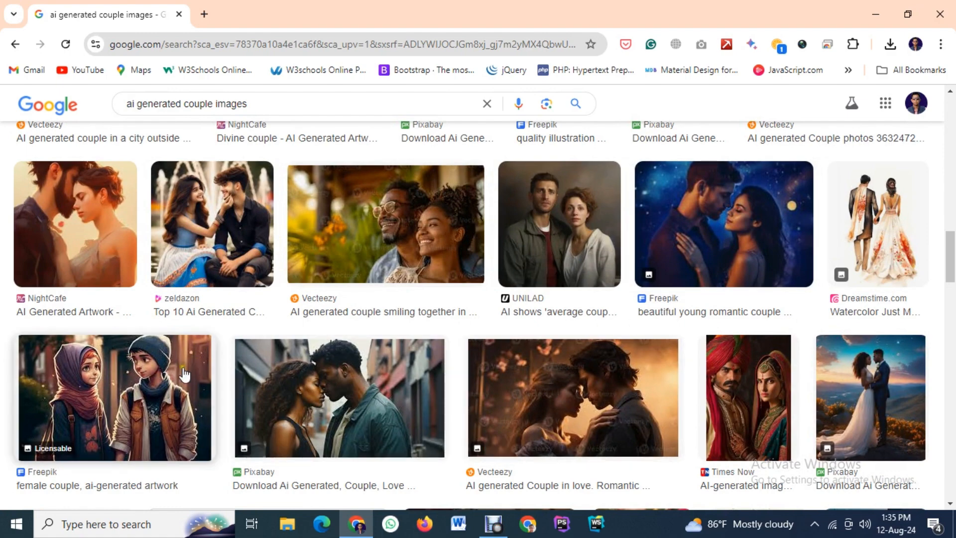
scroll(299, 378, "down", 5)
scroll(598, 368, "down", 5)
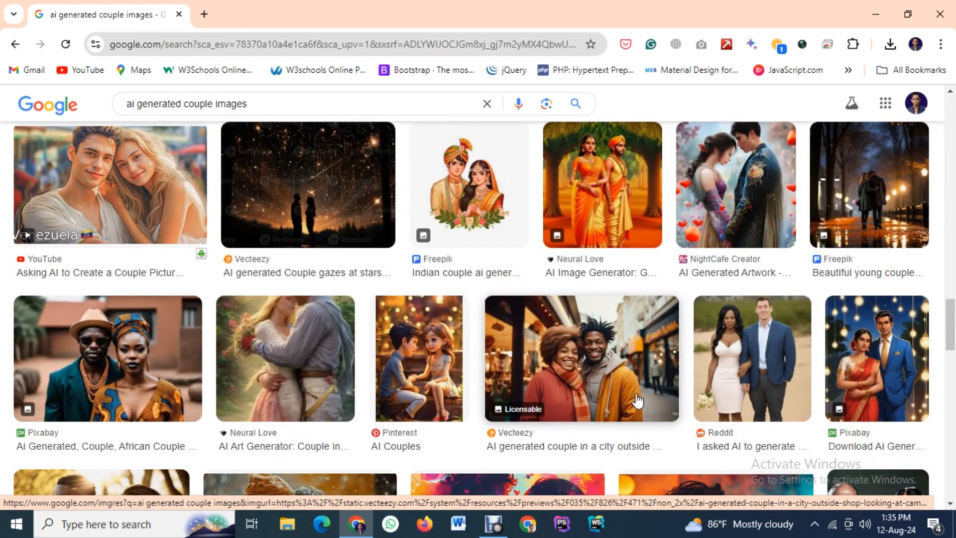
scroll(498, 405, "down", 5)
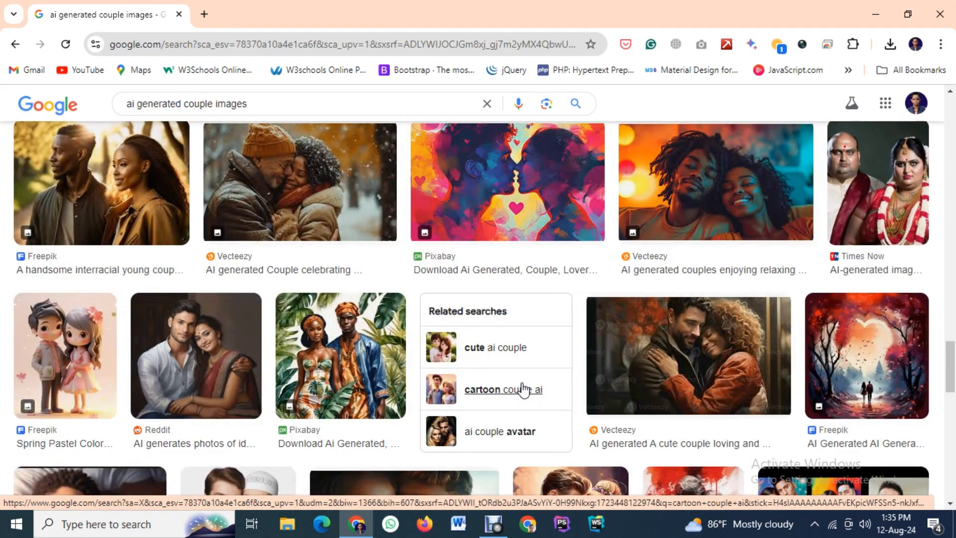
scroll(615, 388, "up", 4)
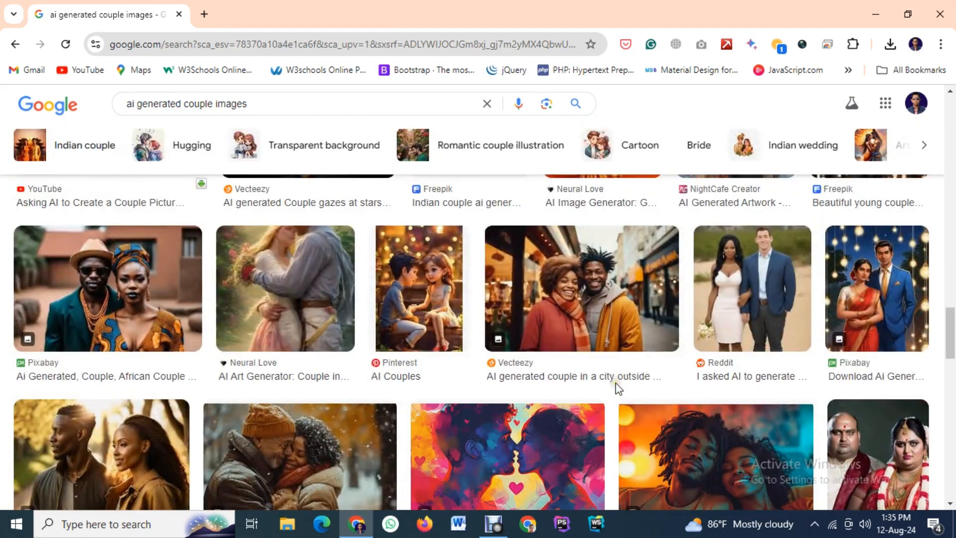
scroll(617, 386, "up", 10)
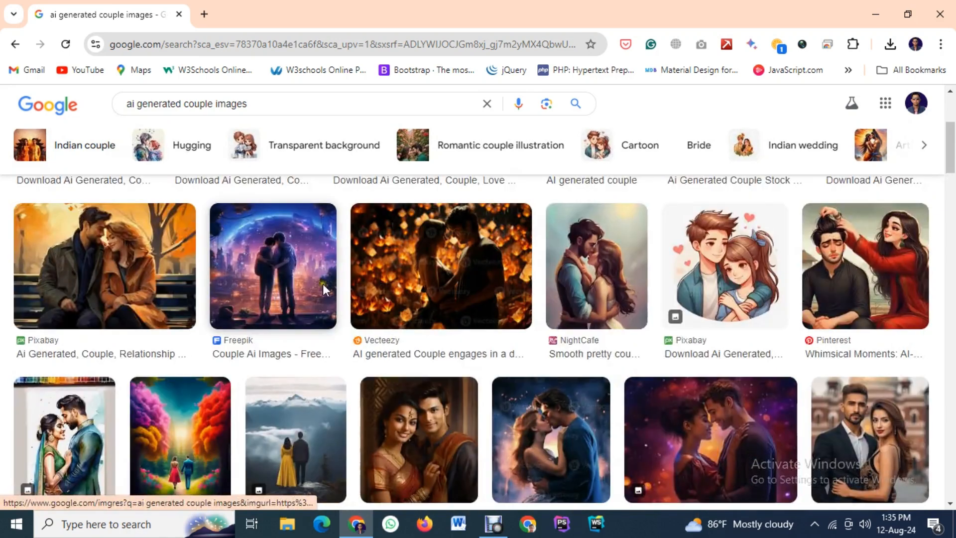
scroll(517, 370, "up", 4)
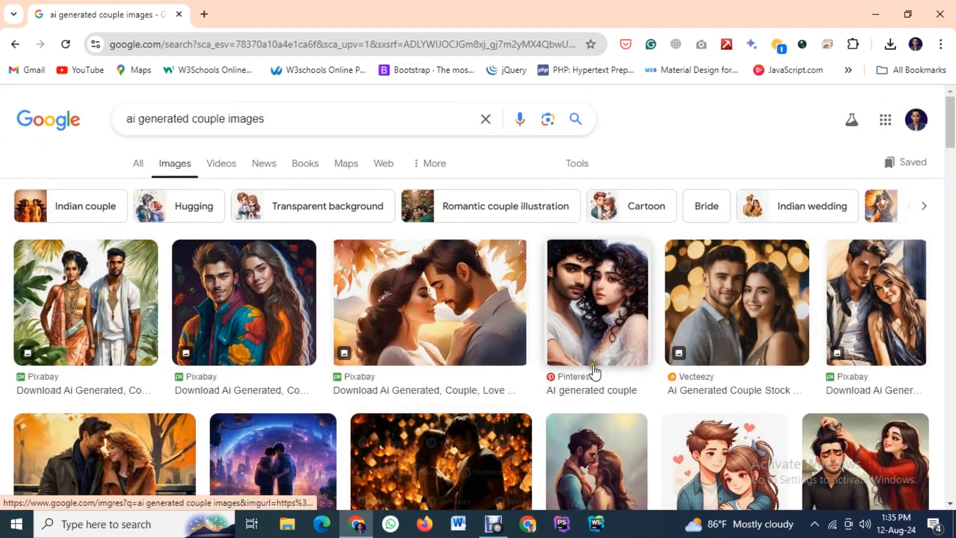
scroll(644, 430, "down", 3)
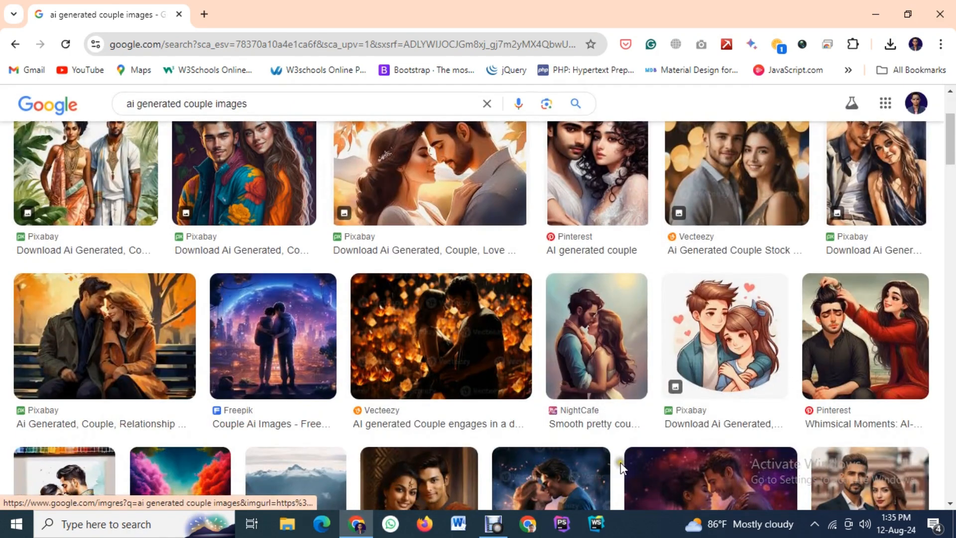
scroll(363, 369, "up", 1)
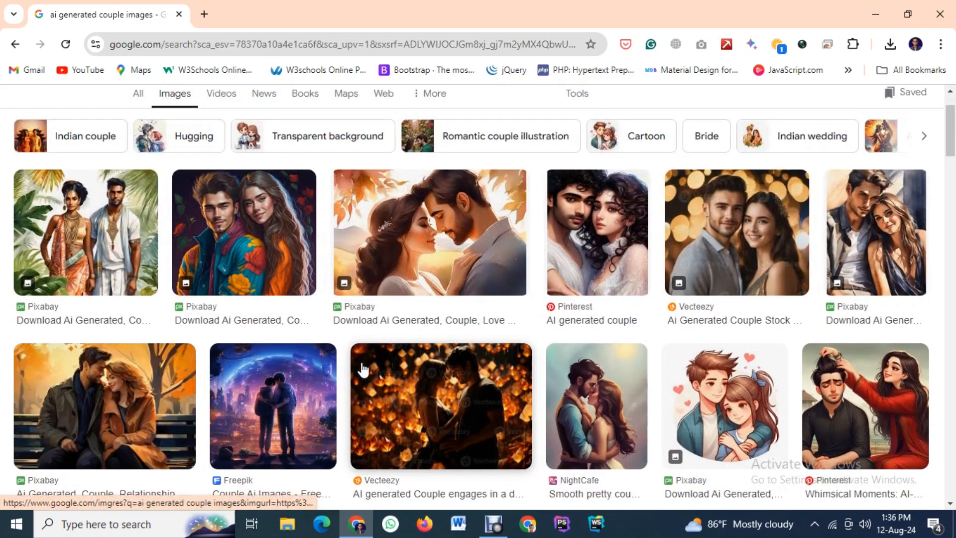
scroll(453, 339, "down", 5)
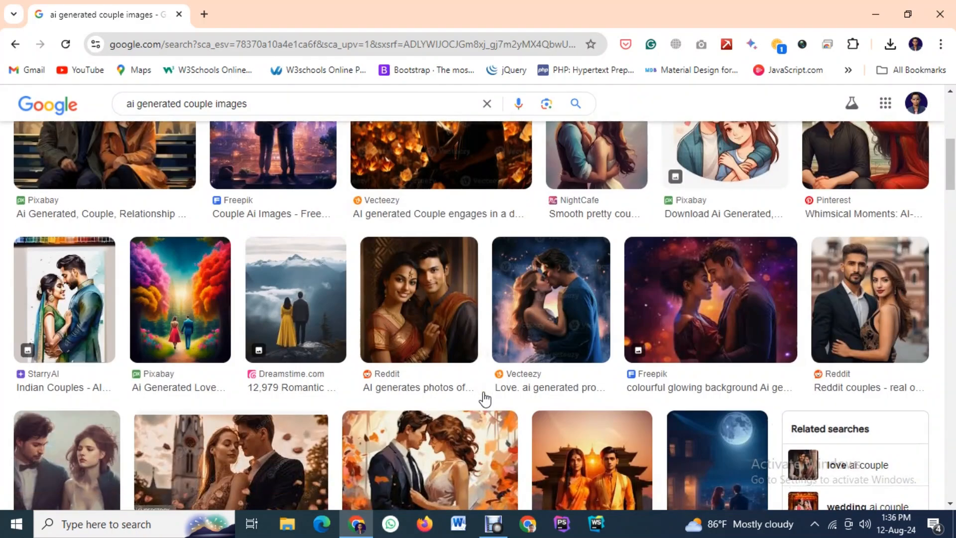
scroll(463, 387, "down", 8)
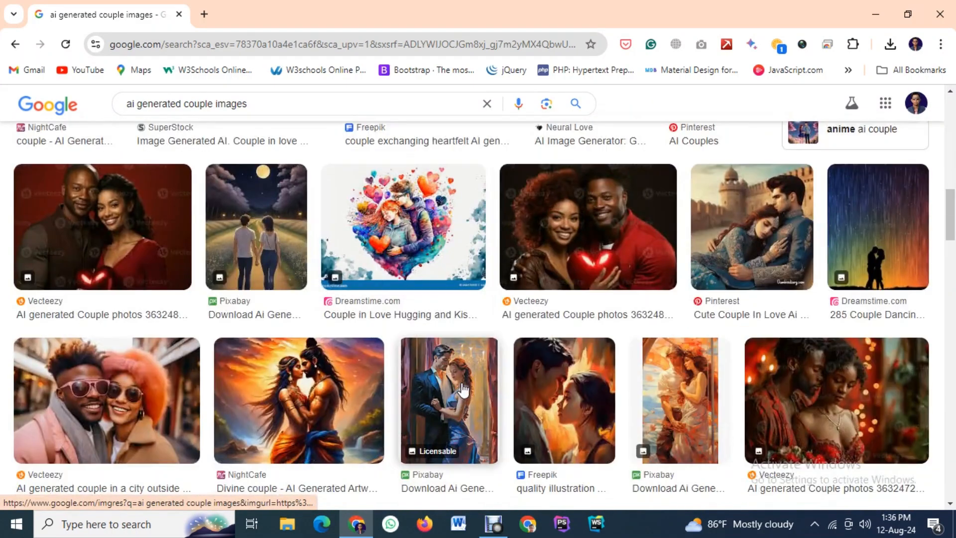
scroll(463, 390, "down", 5)
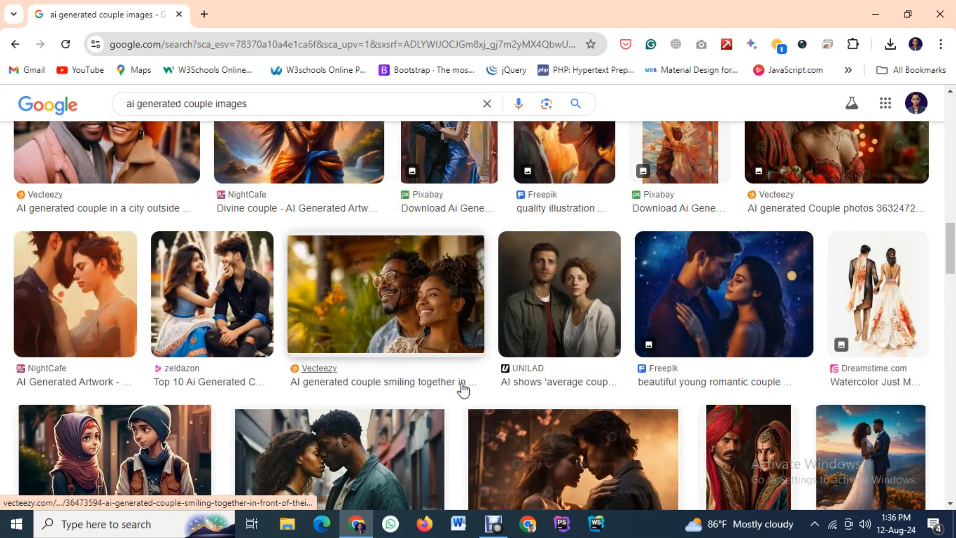
Step: Preview the zeldazon picture of a couple seated by a fountain and examine the related couple images
left_click(239, 326)
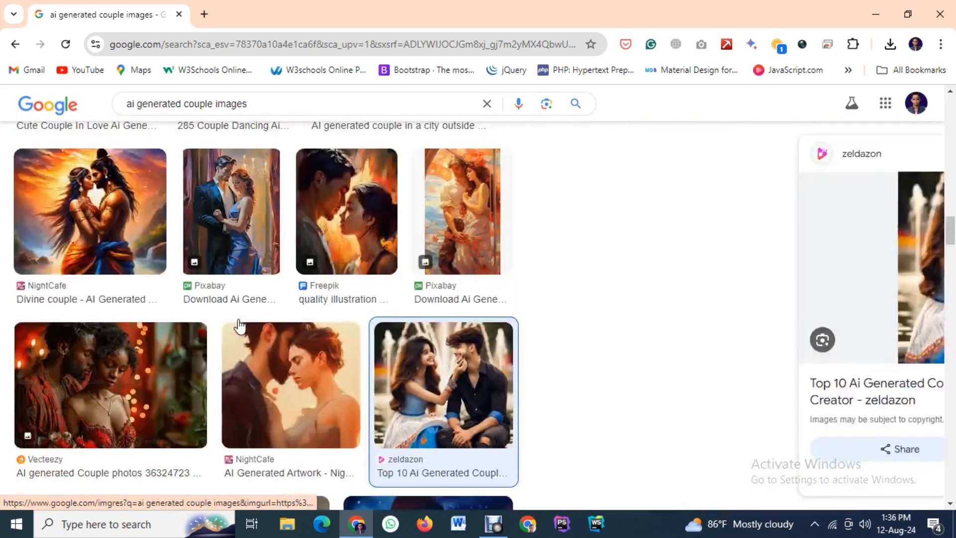
scroll(173, 438, "down", 5)
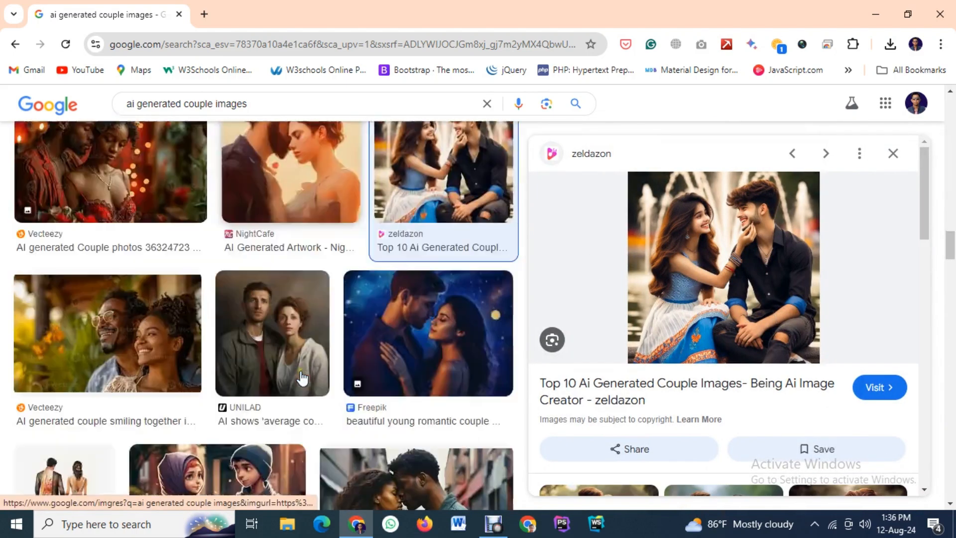
scroll(672, 438, "down", 5)
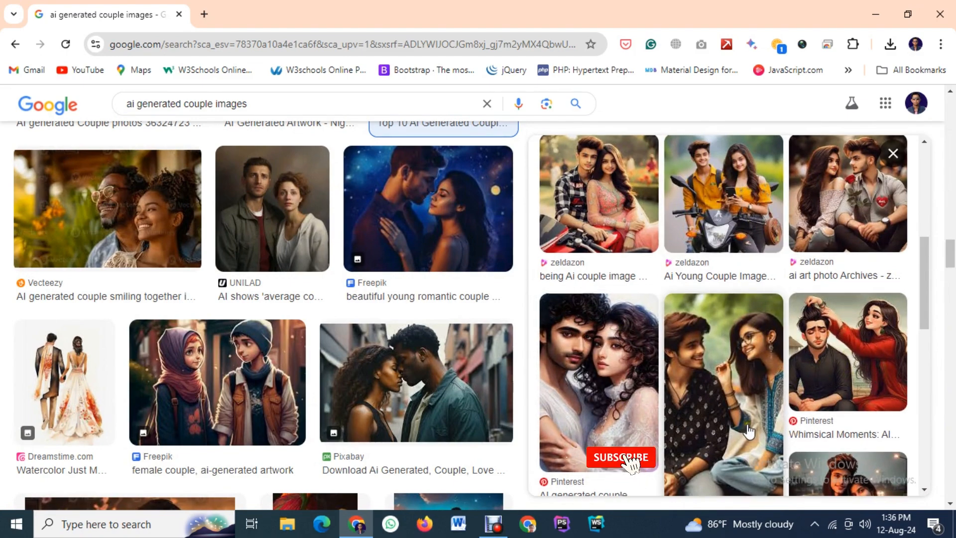
scroll(757, 348, "down", 5)
scroll(742, 331, "up", 3)
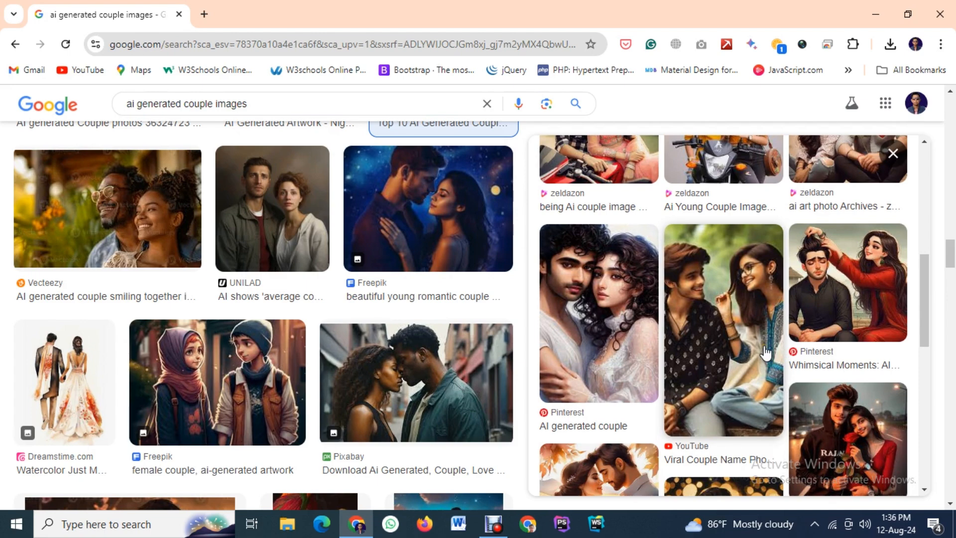
scroll(737, 249, "up", 4)
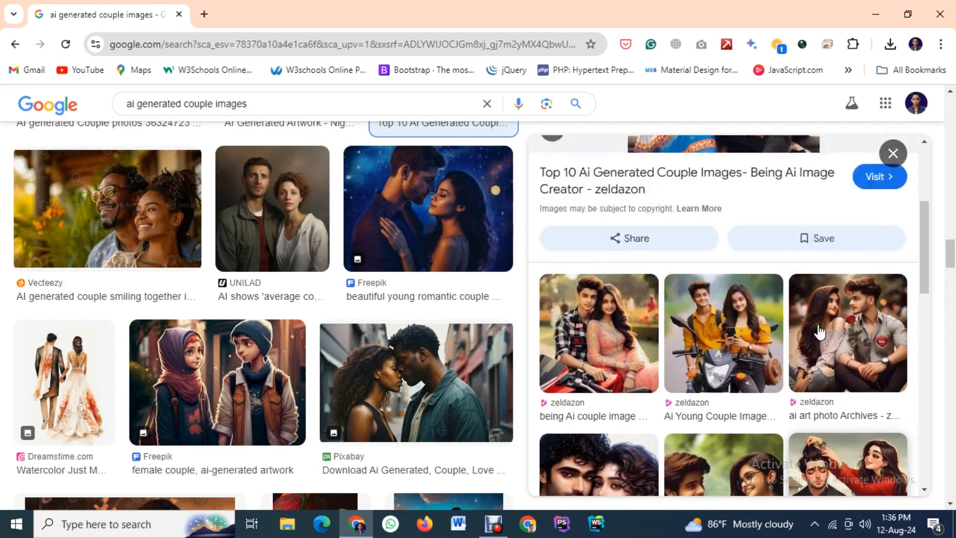
scroll(855, 372, "down", 5)
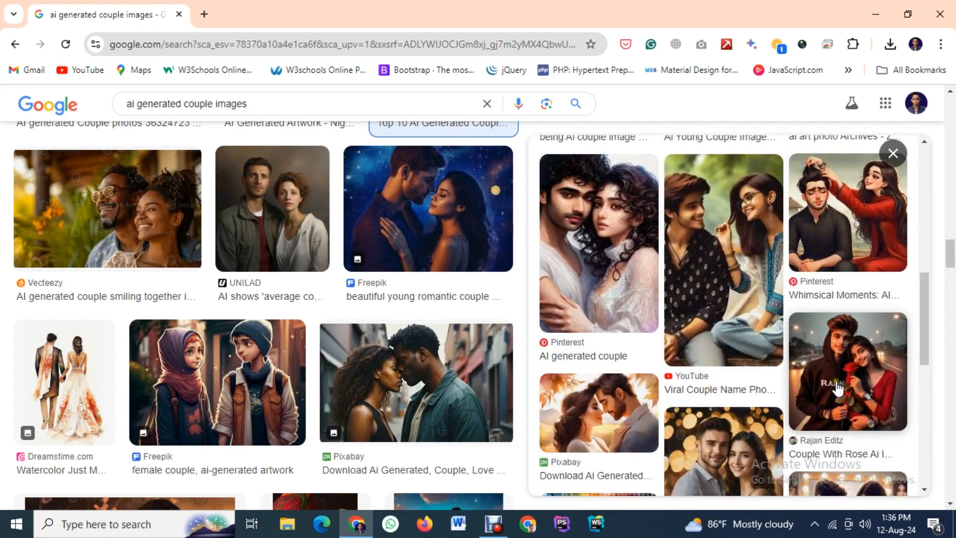
scroll(759, 315, "up", 1)
scroll(760, 315, "up", 4)
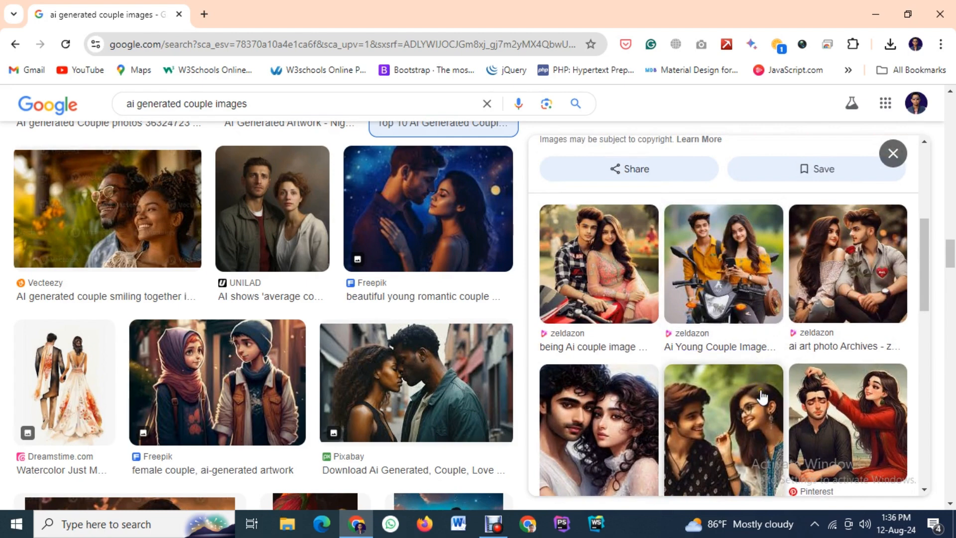
scroll(762, 395, "down", 3)
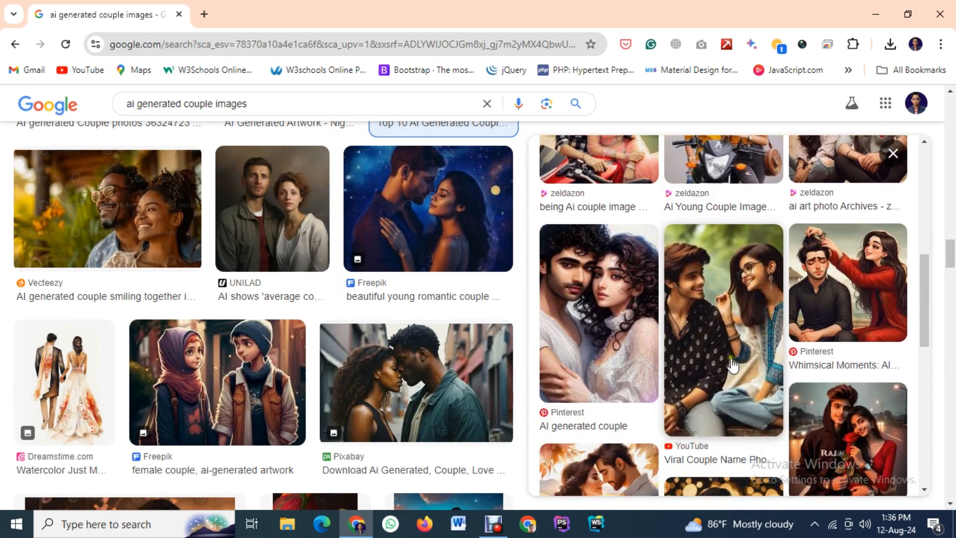
scroll(698, 352, "up", 3)
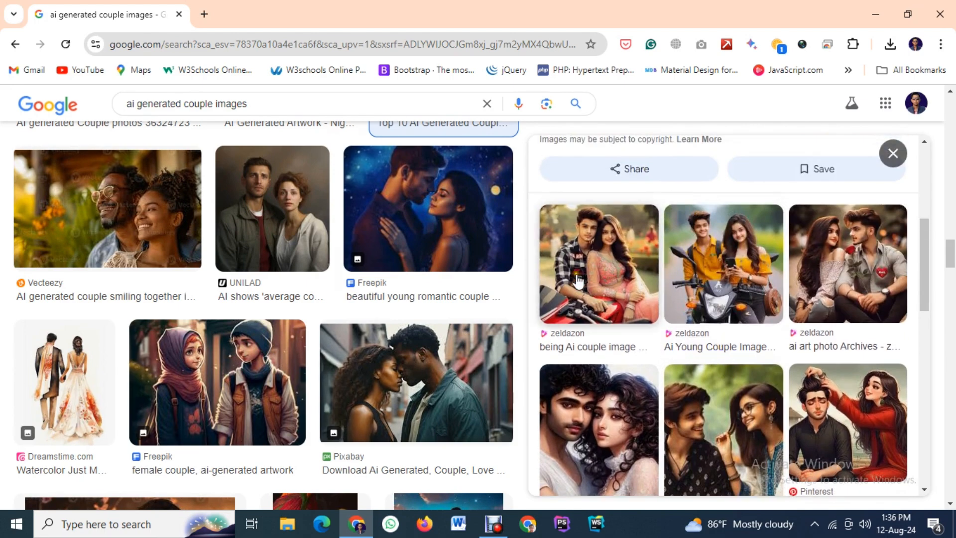
scroll(826, 379, "down", 4)
scroll(807, 383, "down", 8)
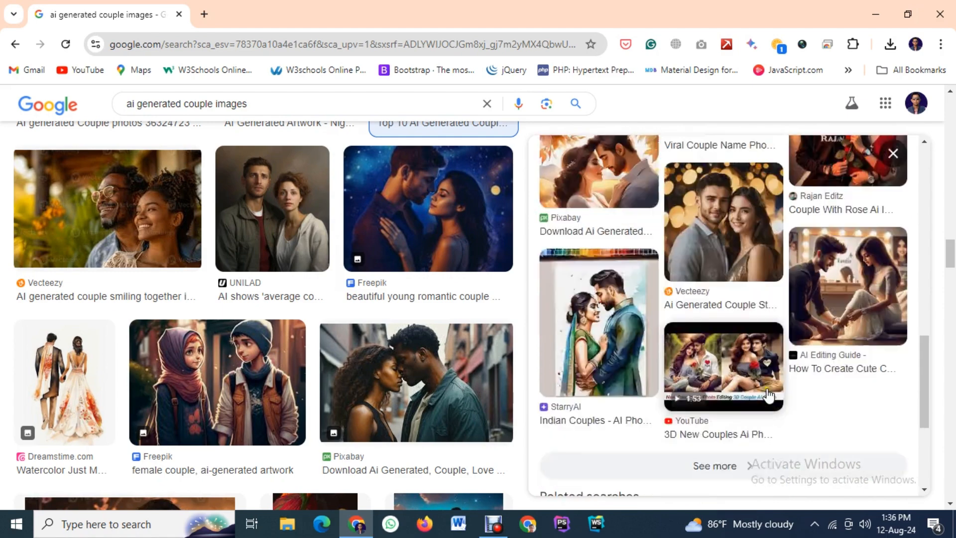
scroll(737, 383, "up", 7)
scroll(746, 355, "up", 2)
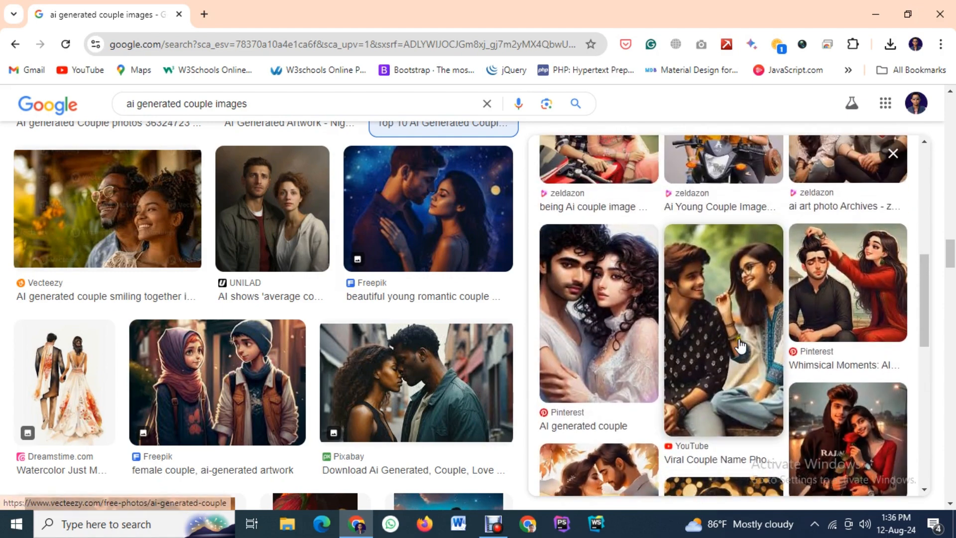
scroll(738, 339, "up", 2)
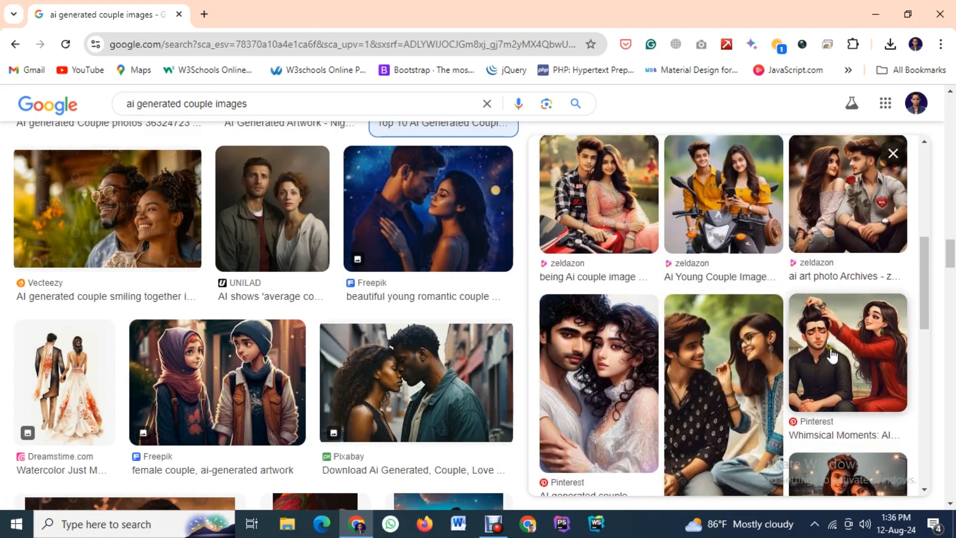
scroll(686, 324, "up", 2)
scroll(693, 326, "up", 1)
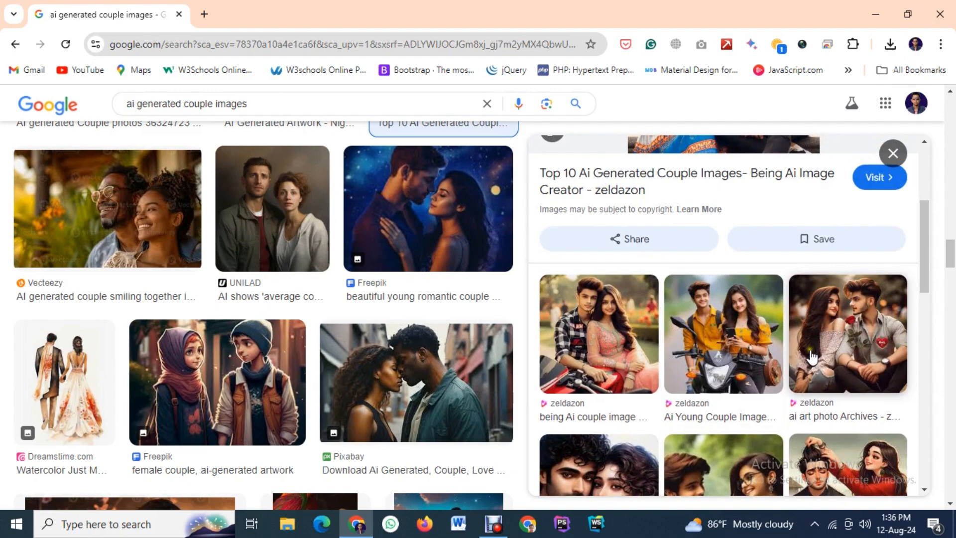
Step: Preview the zeldazon picture of the couple with a red rose and save it to Downloads as image6
left_click(841, 350)
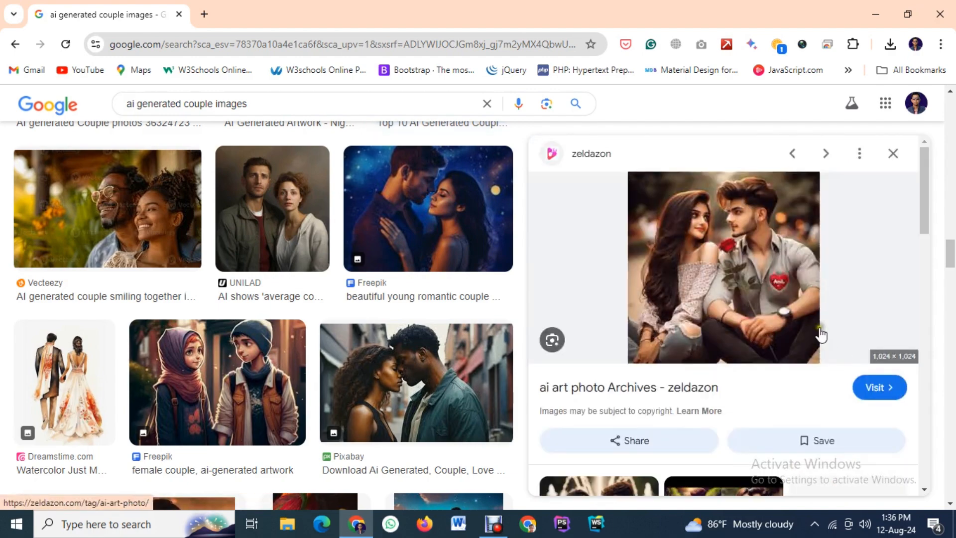
right_click(715, 230)
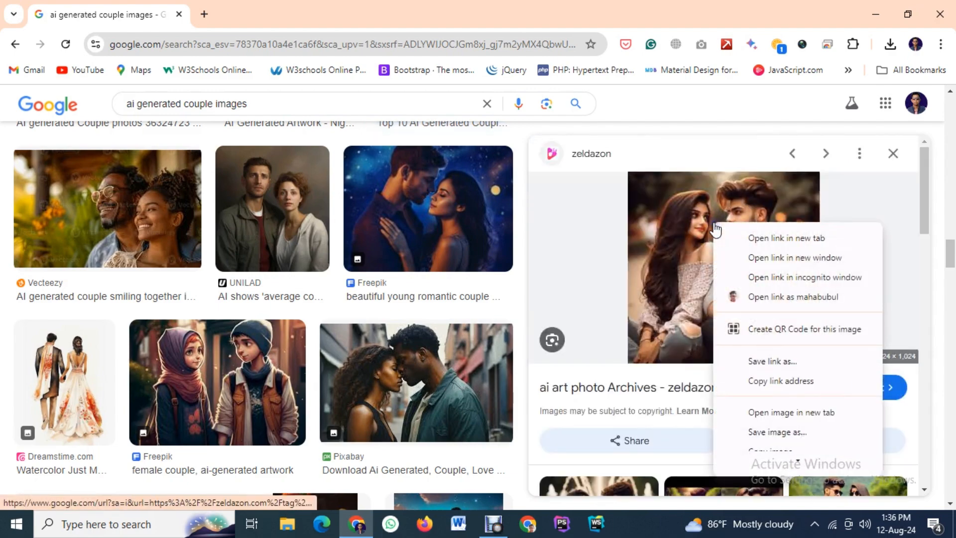
left_click(777, 433)
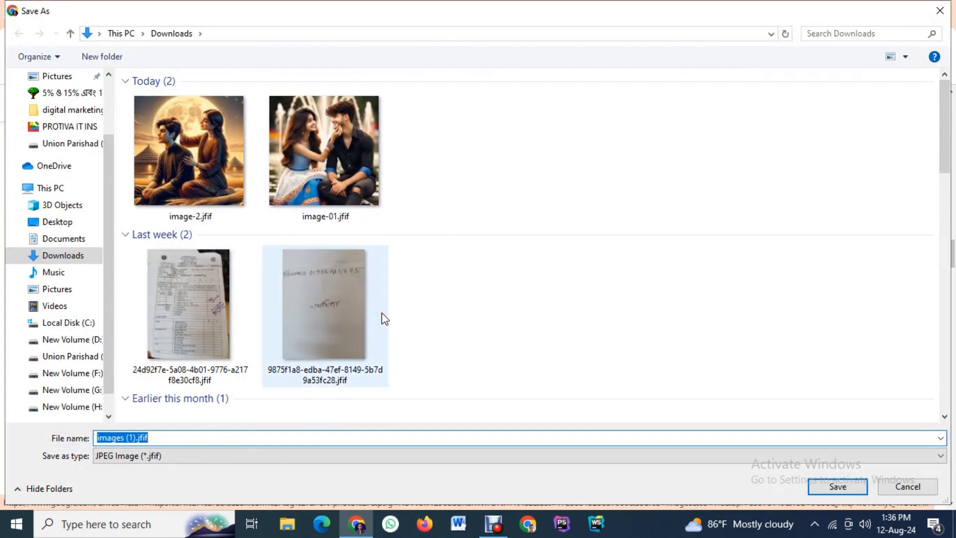
type("iamg")
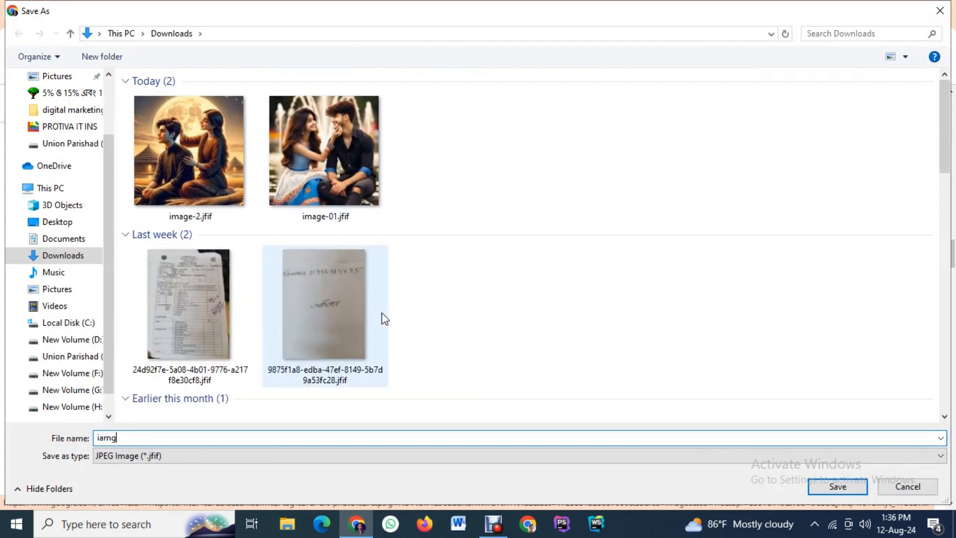
type("e")
key("BackSpace")
key("BackSpace")
key("BackSpace")
key("BackSpace")
type("mage")
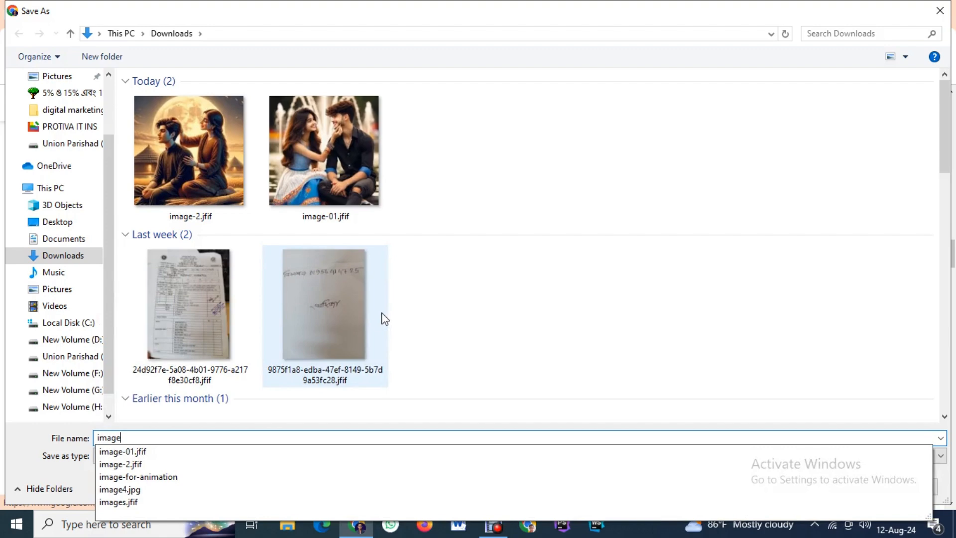
type("6")
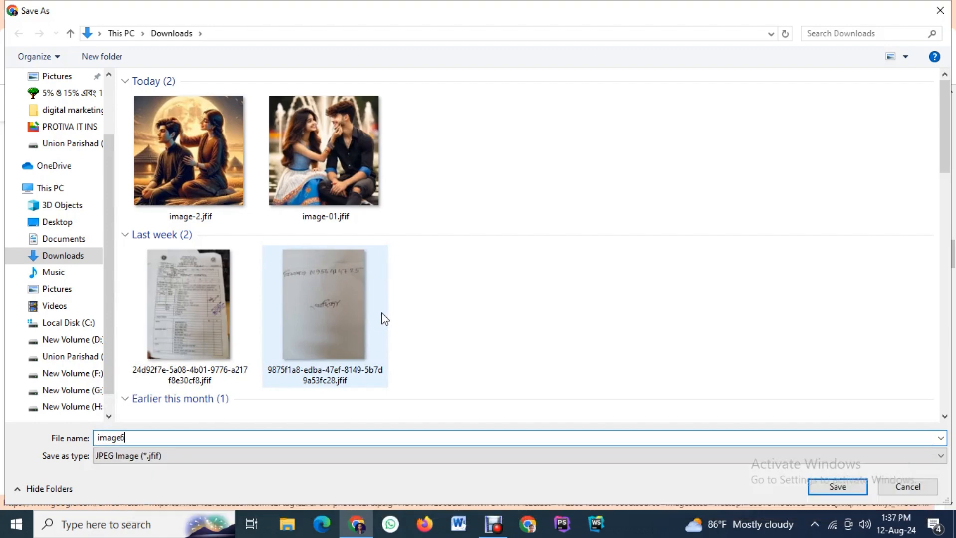
key("Return")
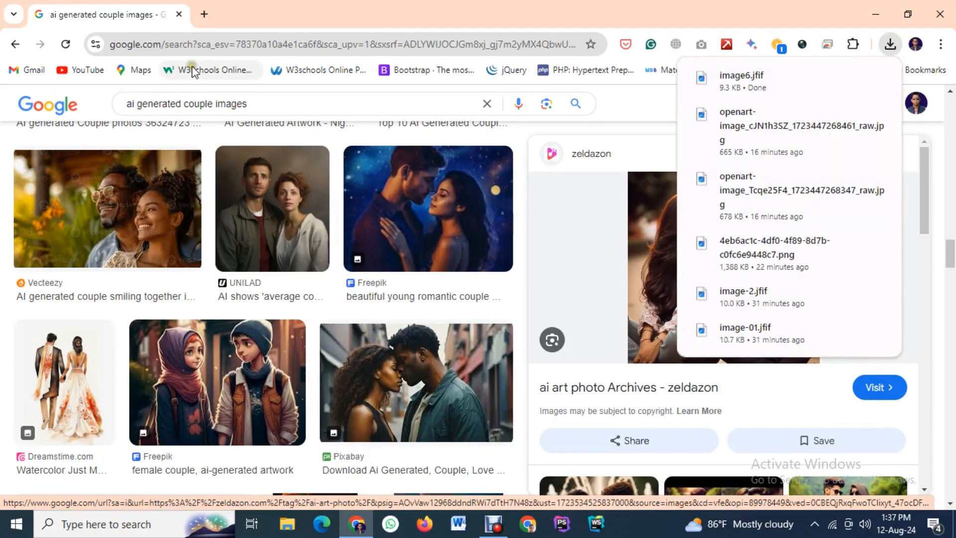
Step: Switch to File Explorer and view the saved couple pictures image-01.jfif and image-2.jfif from the Downloads folder
scroll(130, 359, "up", 5)
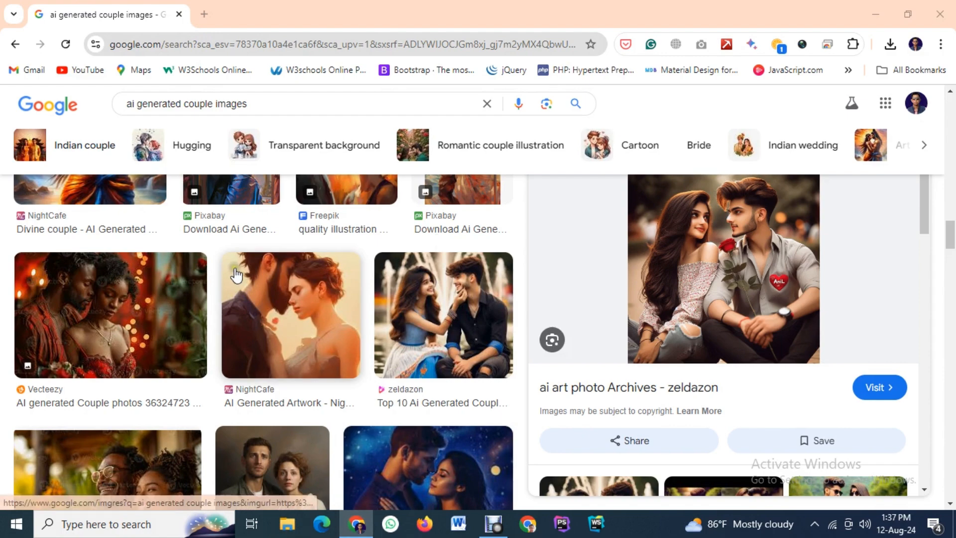
key("super+e")
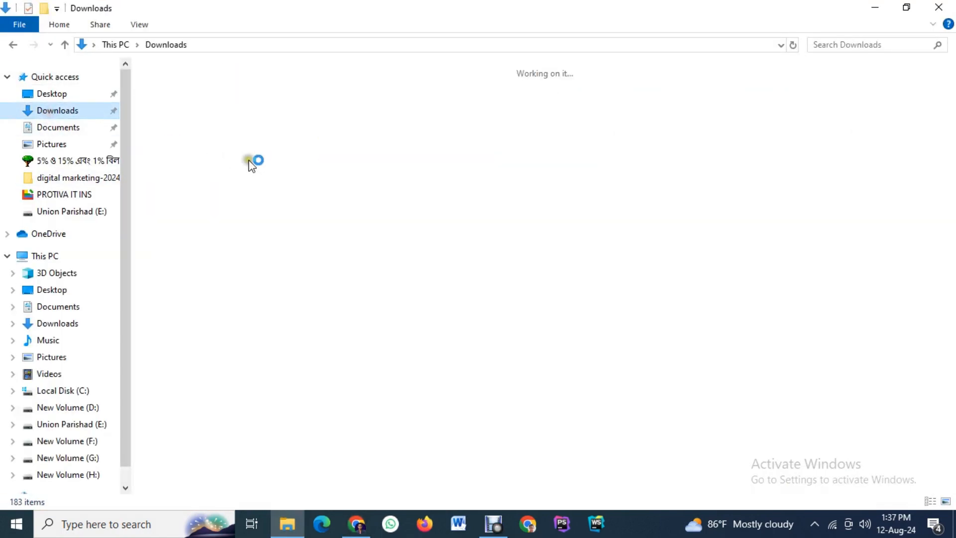
left_click(171, 114)
left_click(393, 134)
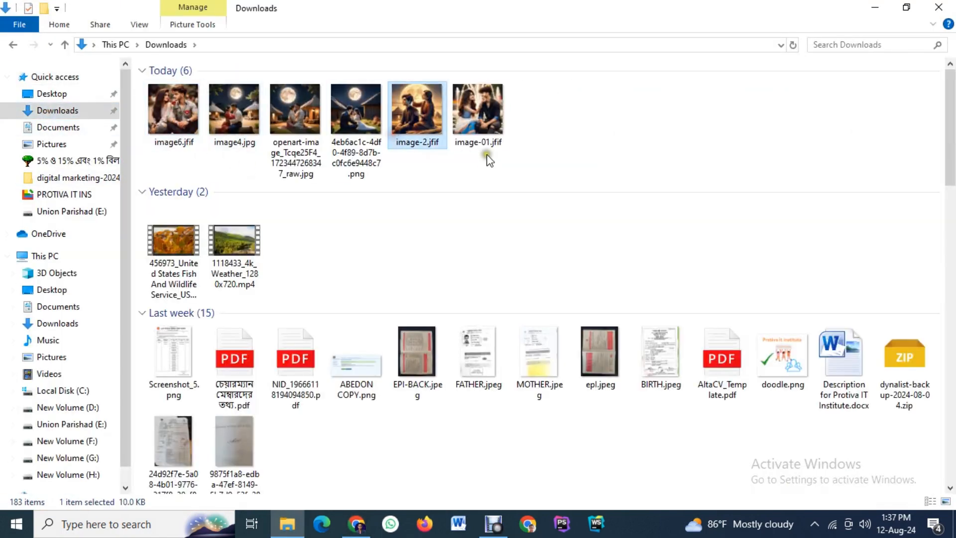
left_click(470, 121)
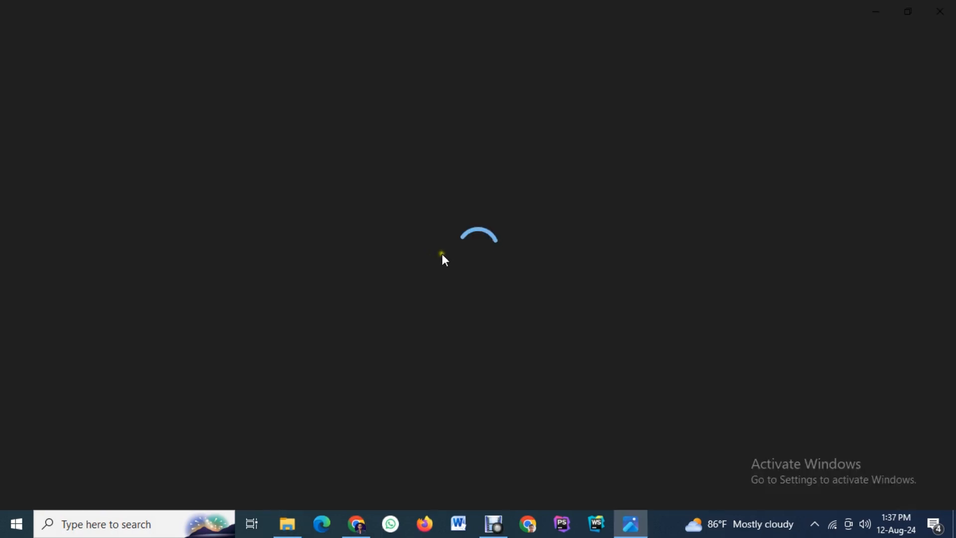
left_click(12, 247)
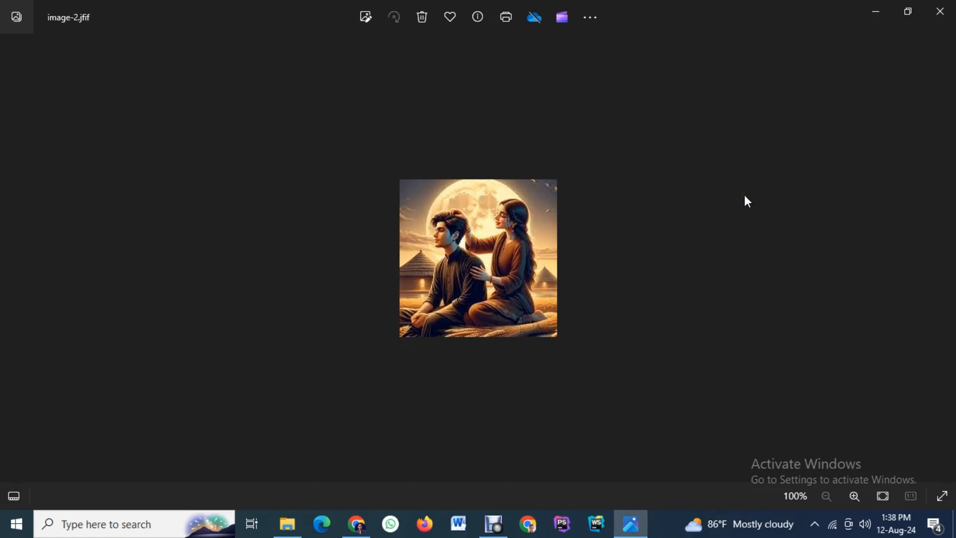
left_click(928, 14)
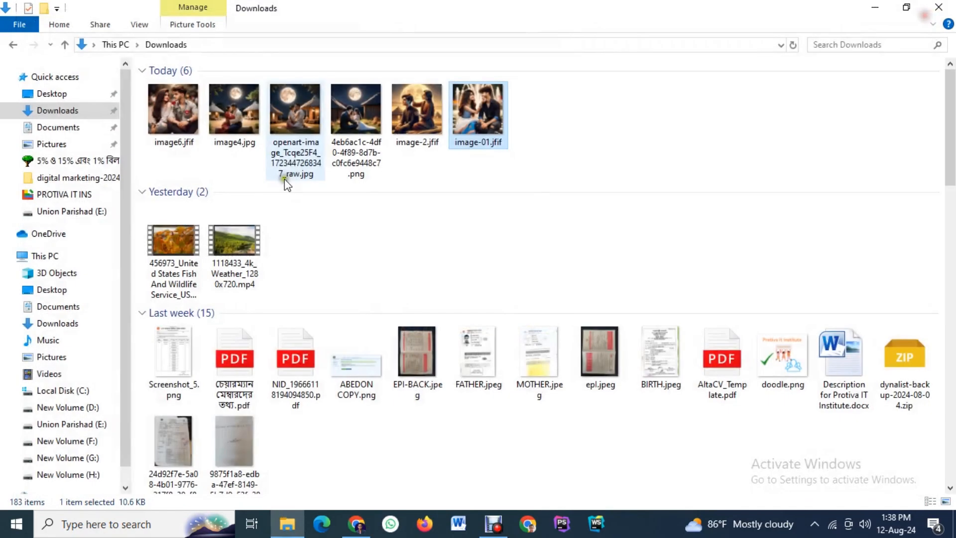
Step: Return to Chrome and open ChatGPT in a new browser tab
left_click(358, 524)
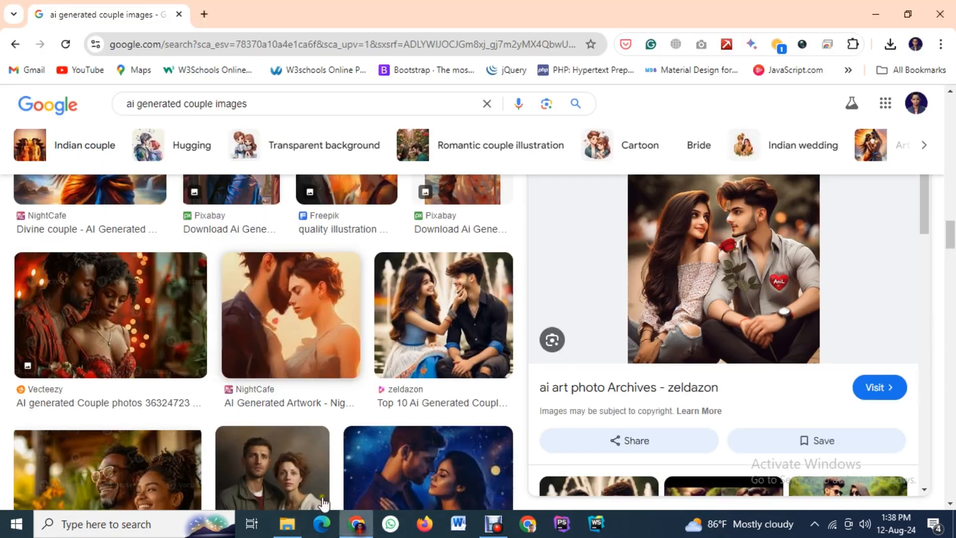
left_click(204, 15)
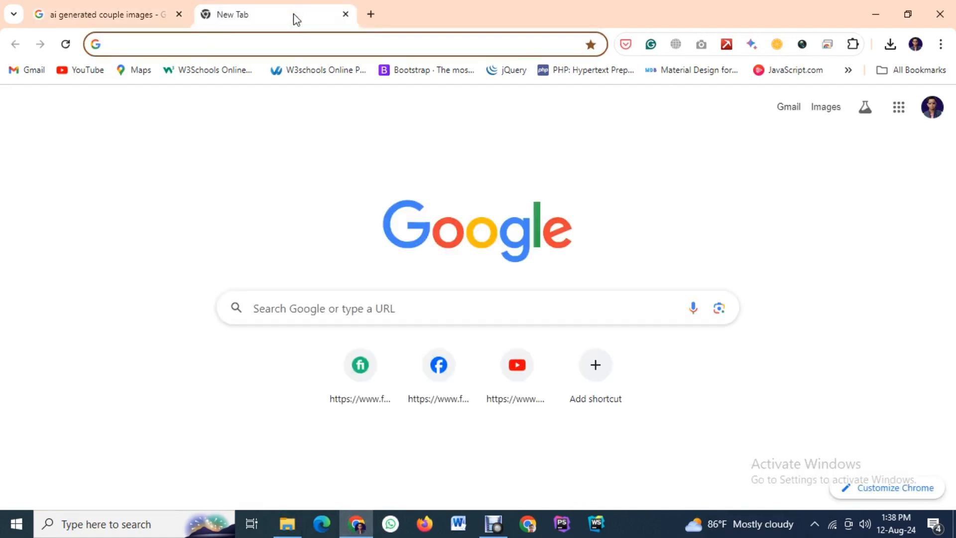
type("cha")
key("Return")
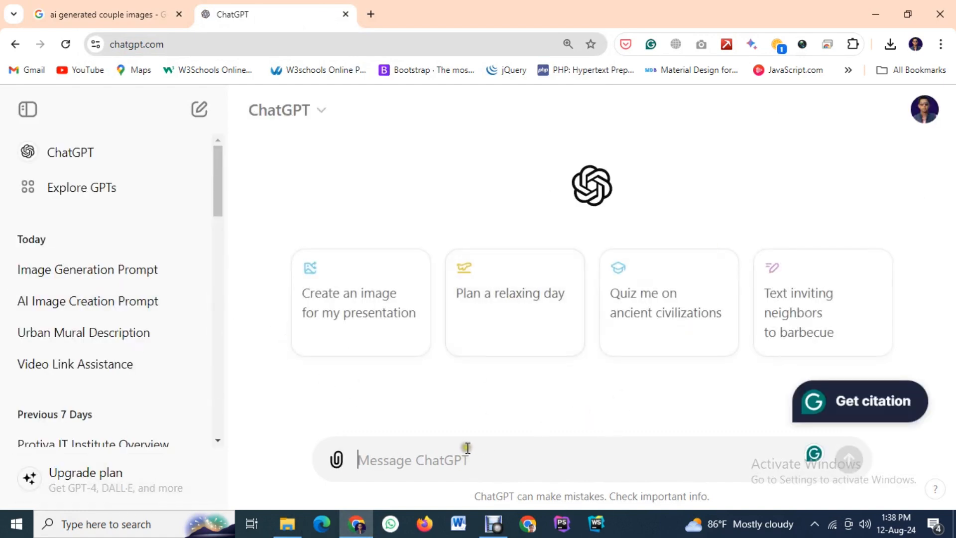
Step: Attach image-2.jfif from the computer's Downloads folder to a new ChatGPT message
left_click(338, 465)
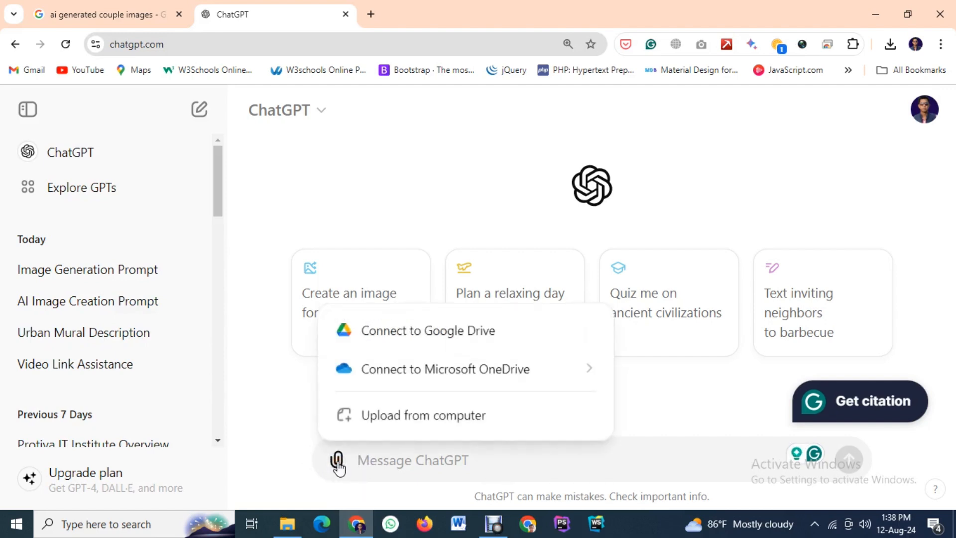
left_click(338, 463)
left_click(338, 463)
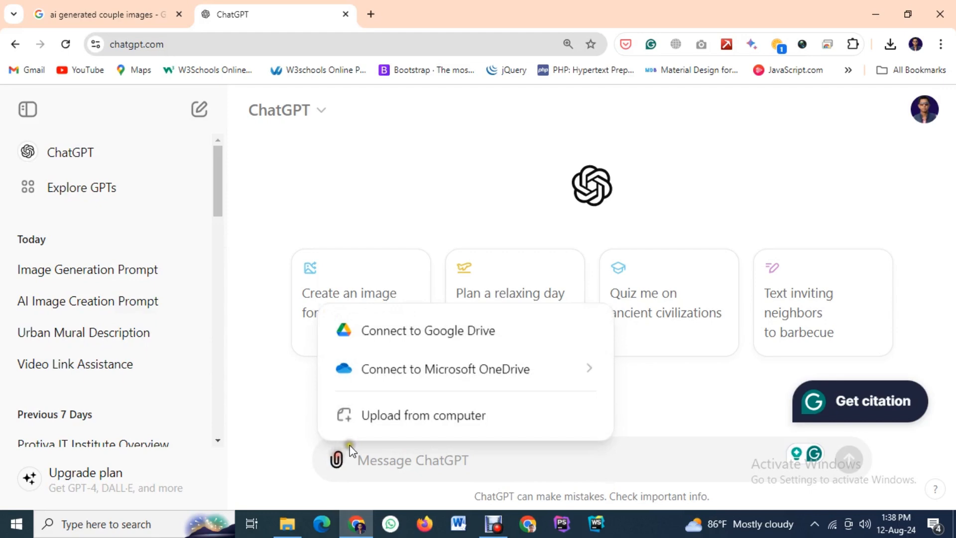
left_click(393, 426)
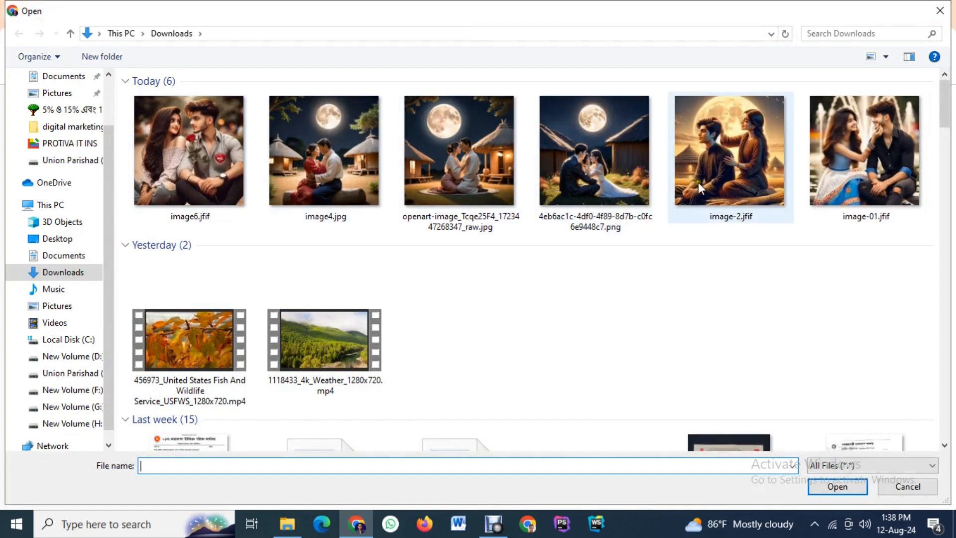
left_click(729, 159)
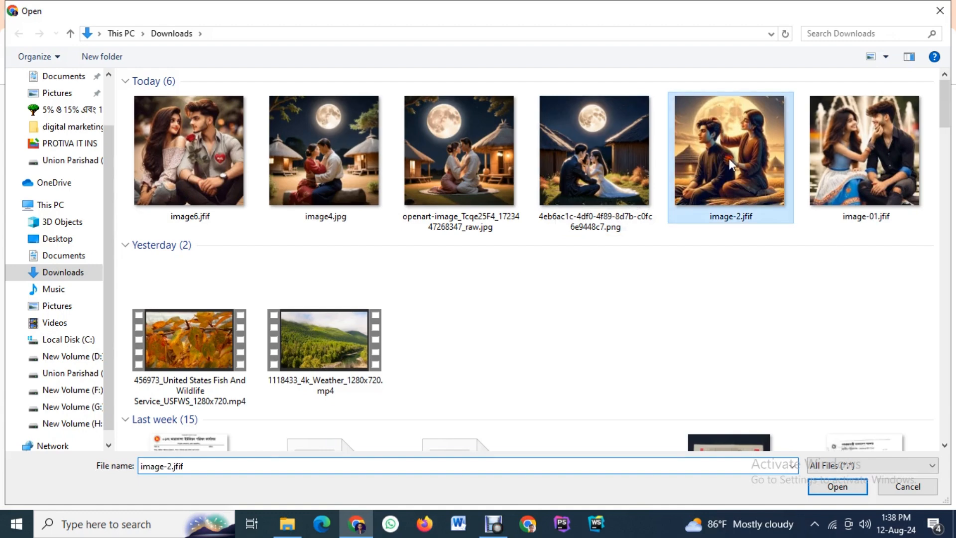
left_click(837, 491)
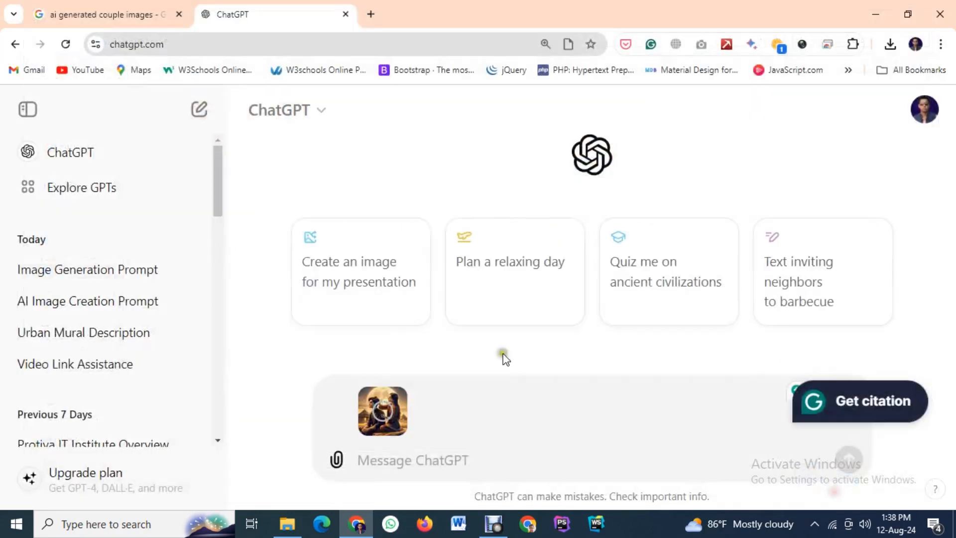
Step: Write the request "give me the prompt of this image" in the message with the attached picture
left_click(390, 465)
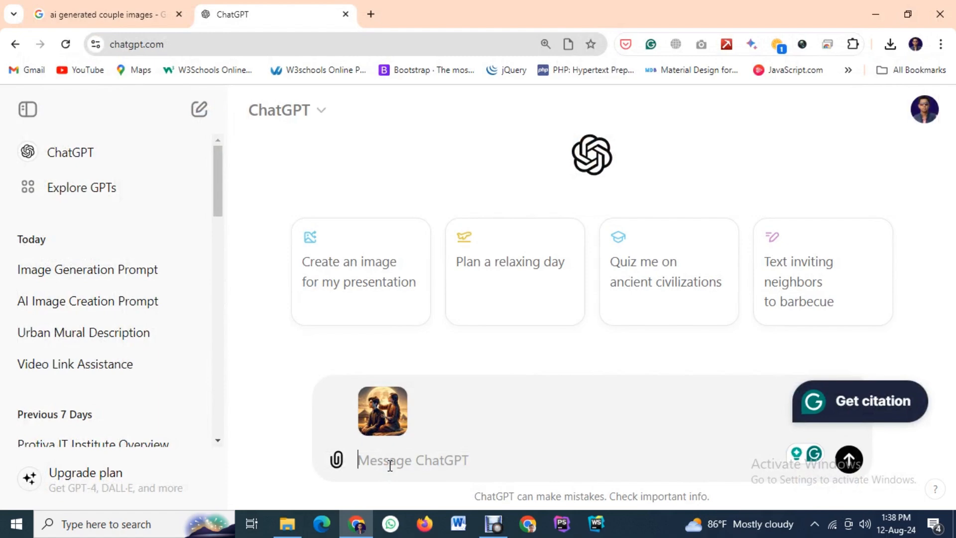
type("give")
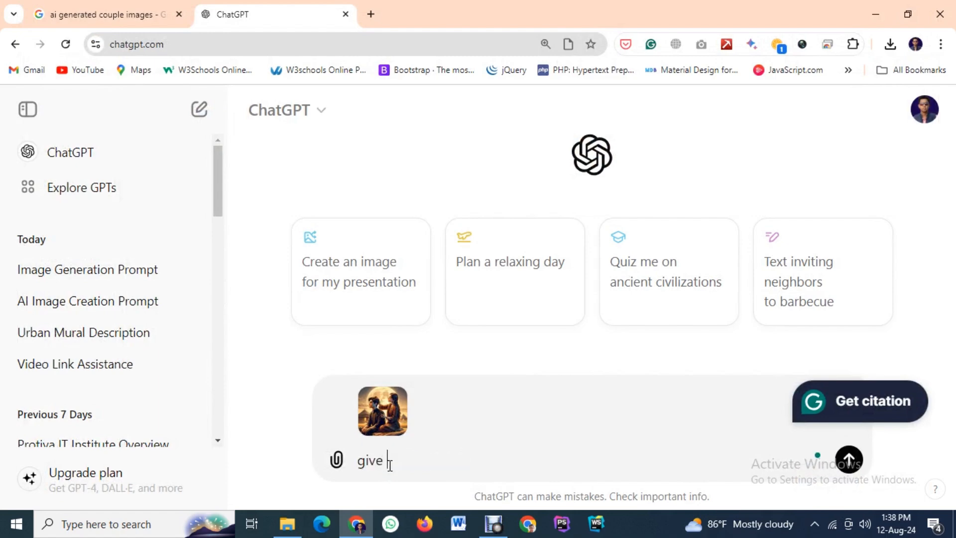
type(" ma")
key("BackSpace")
key("BackSpace")
type("e")
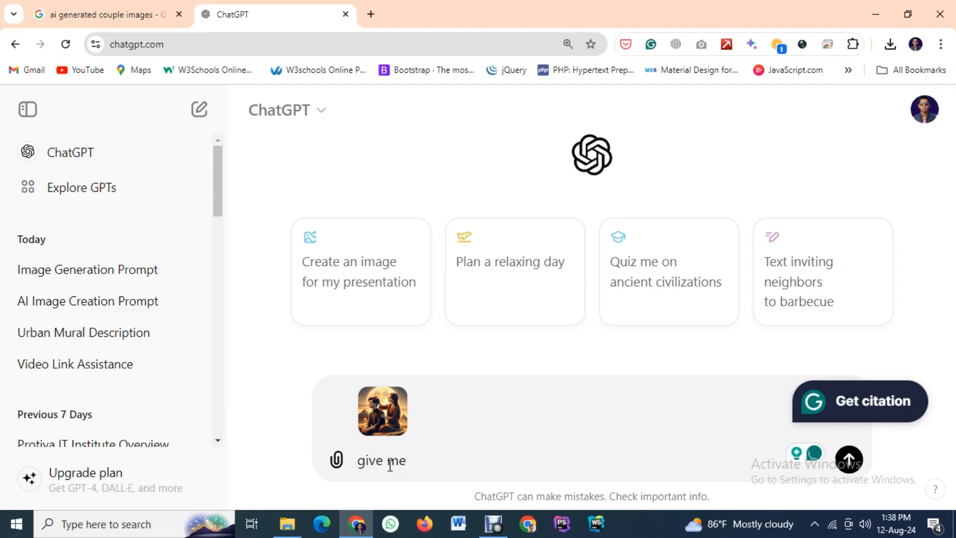
type(" th")
key("BackSpace")
type("th")
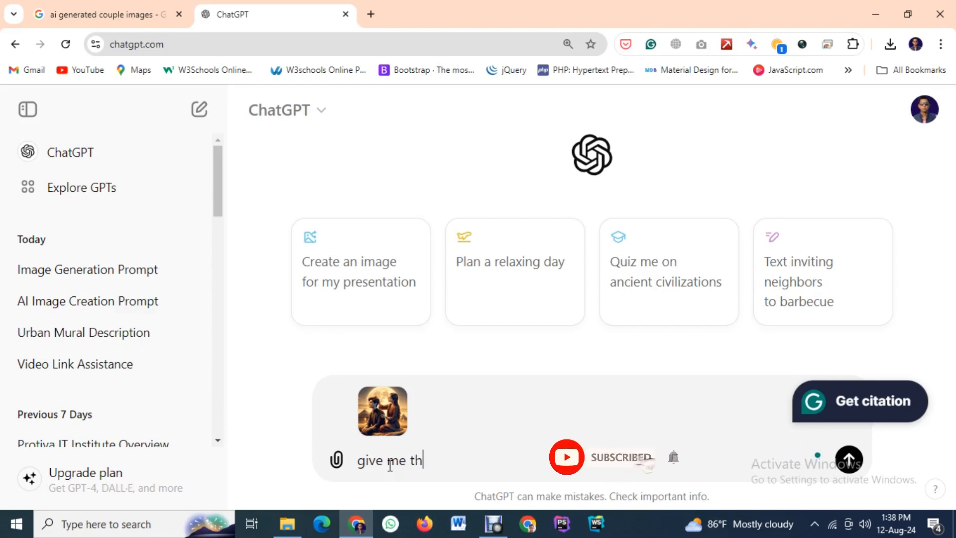
type("e promp")
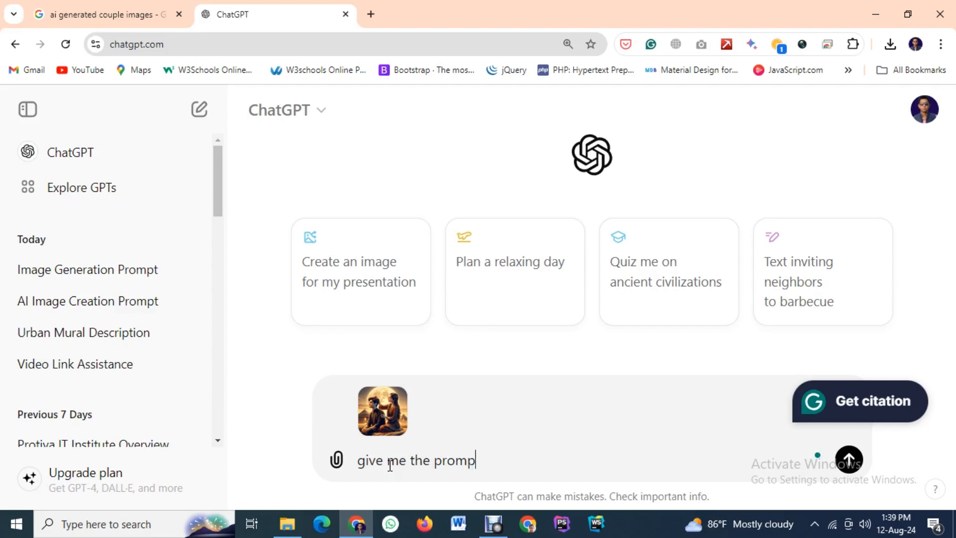
type("t of this image")
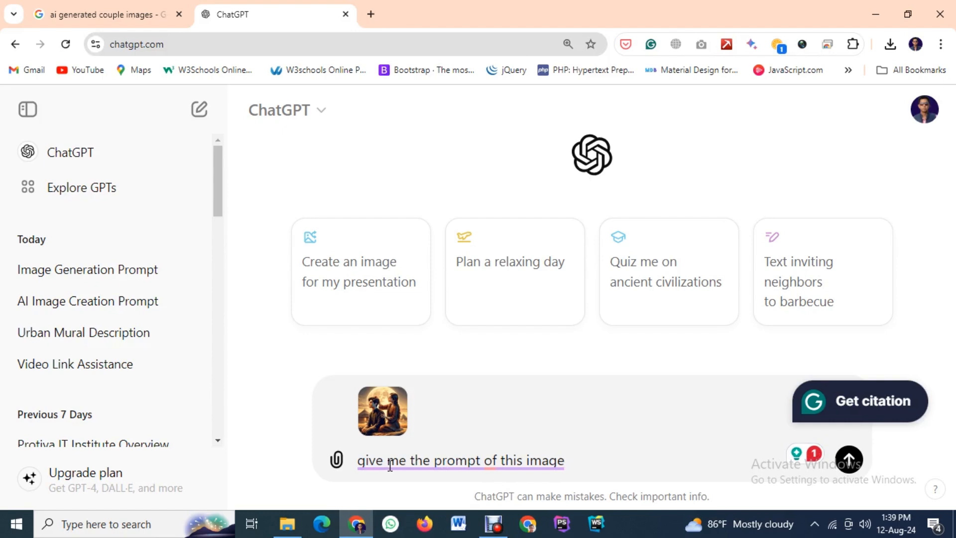
Step: Extend the request with "and the tool name generated of this image", accepting the suggested "the" before "tool"
key("BackSpace")
key("BackSpace")
type("ge and ")
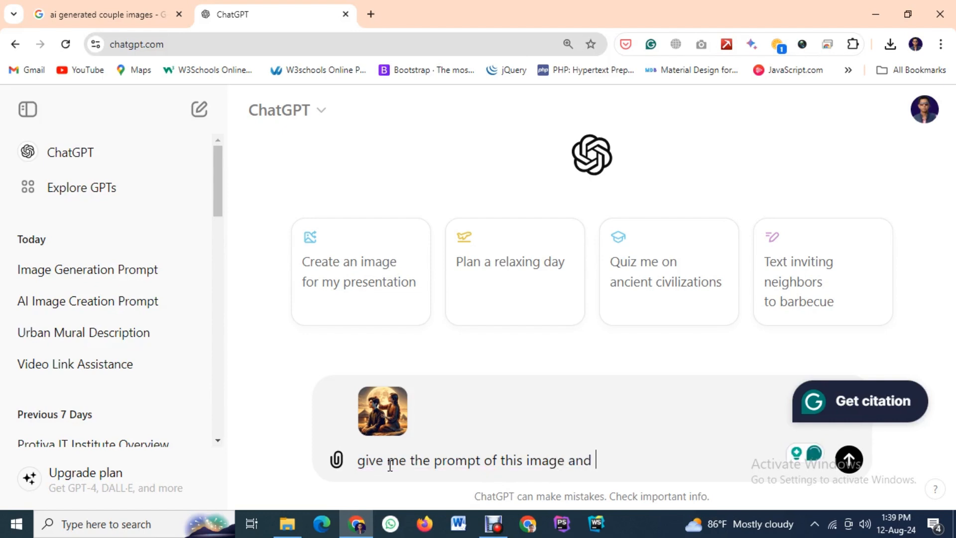
type("tool ")
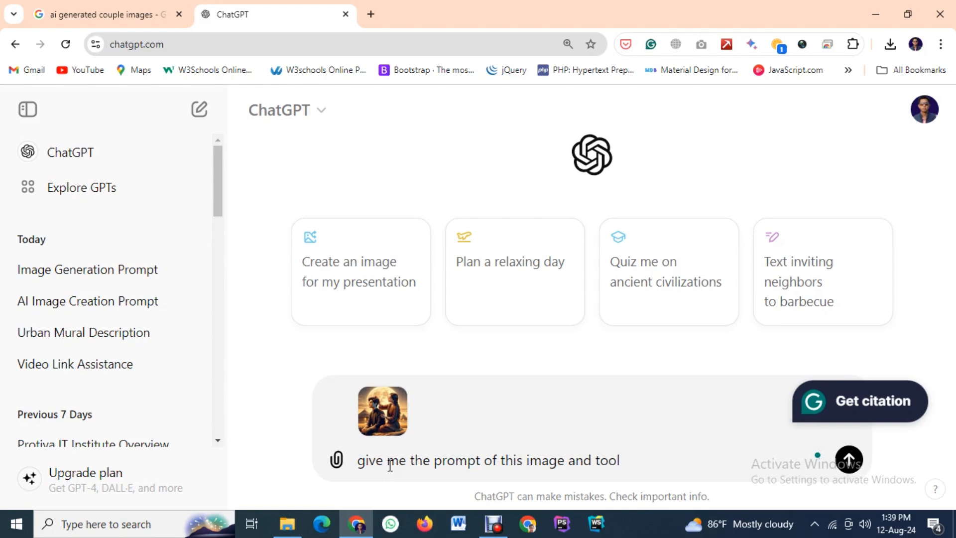
type("name t")
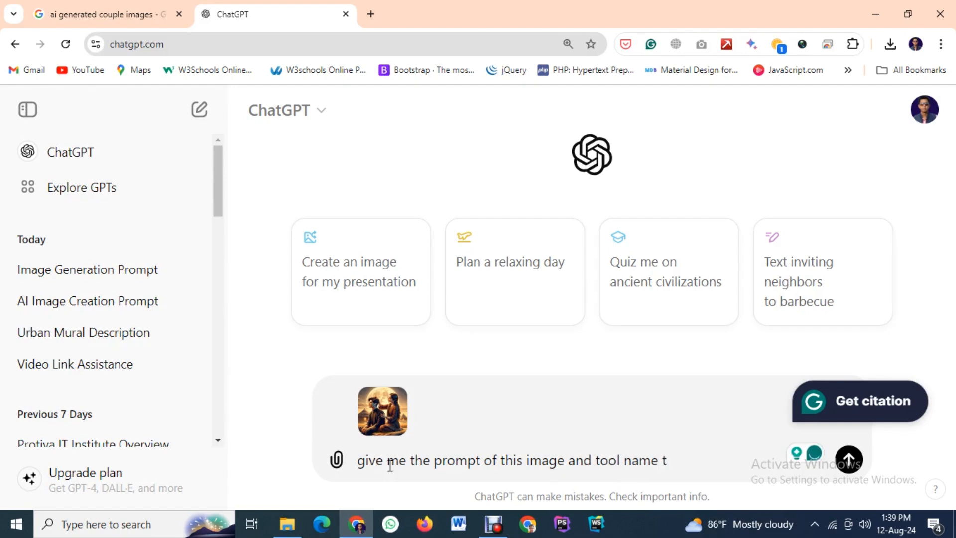
key("BackSpace")
type("geneat")
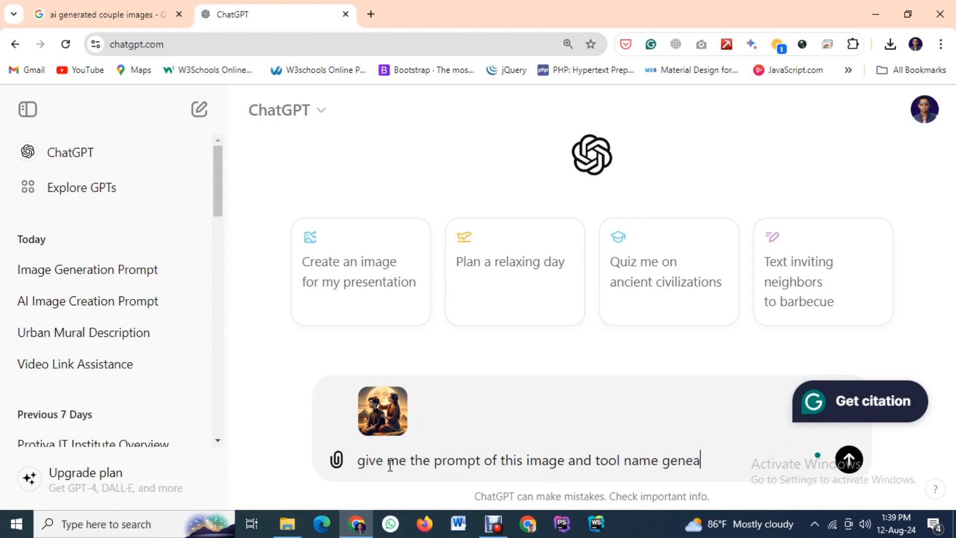
key("BackSpace")
key("BackSpace")
key("BackSpace")
type("erated ")
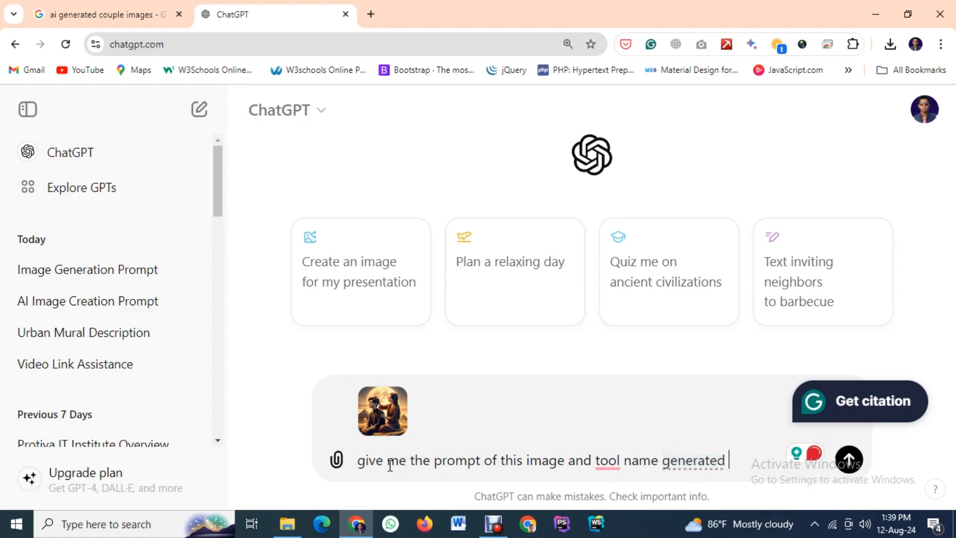
type("of ti")
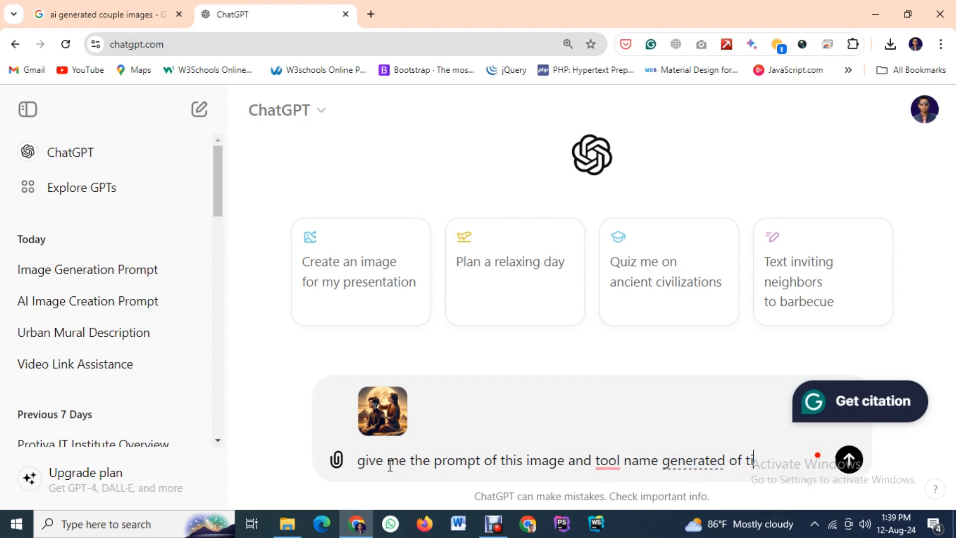
key("BackSpace")
type("his image")
mouse_move(608, 461)
left_click(626, 378)
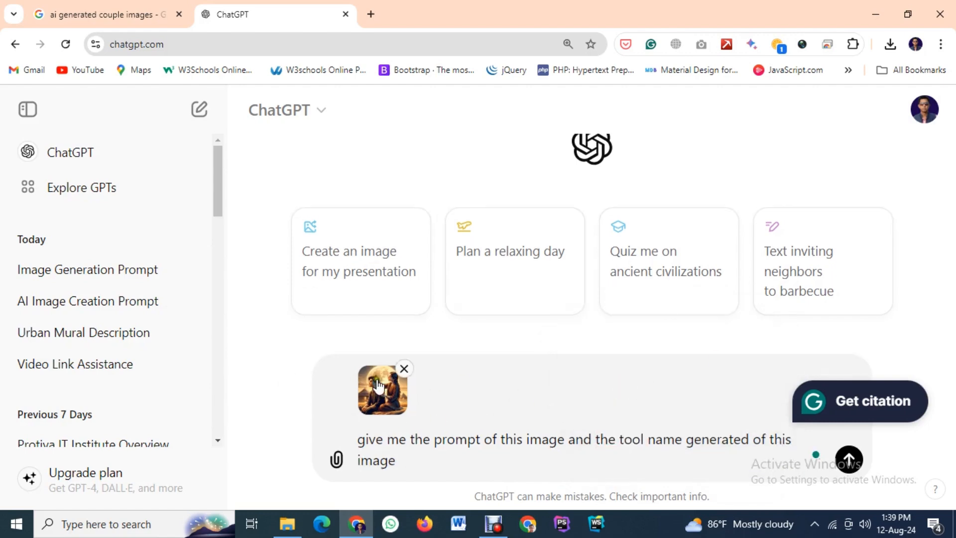
left_click_drag(358, 440, 566, 443)
left_click(619, 439)
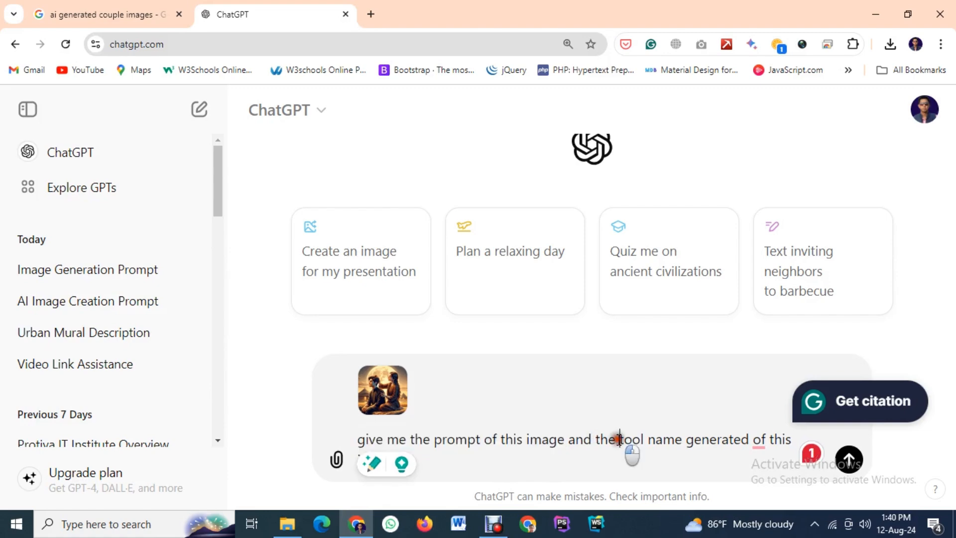
Step: Replace "of" with the suggested "for" before the final "this image" and send the message to ChatGPT
mouse_move(759, 445)
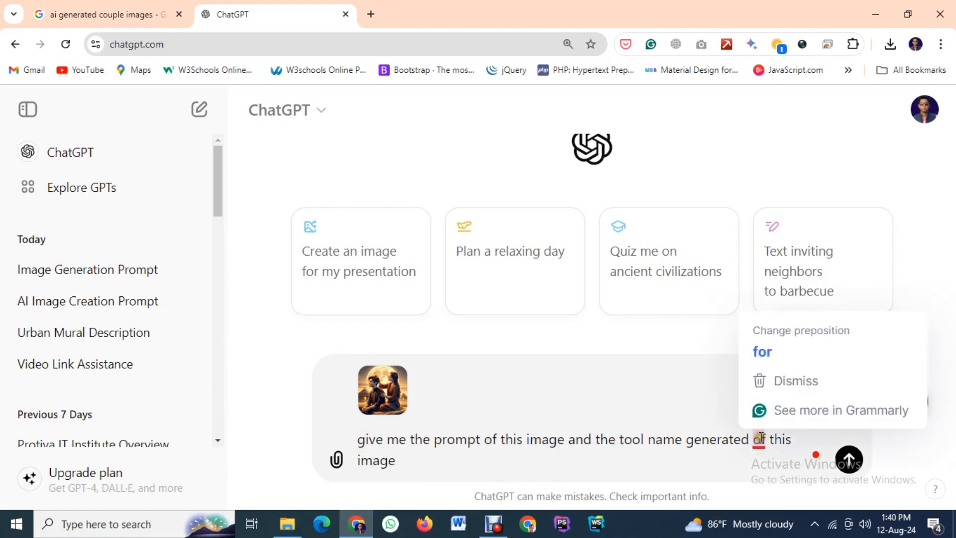
left_click(762, 354)
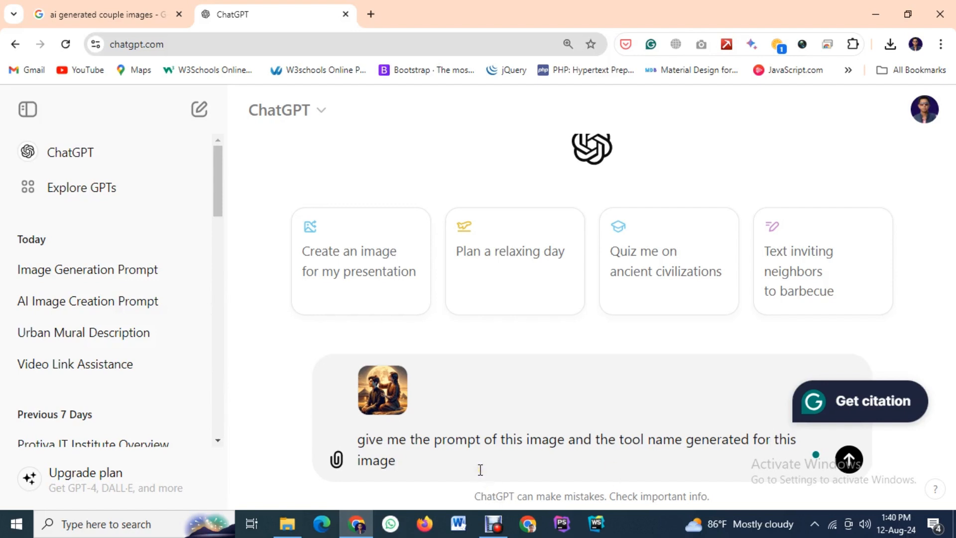
left_click(515, 462)
left_click(853, 469)
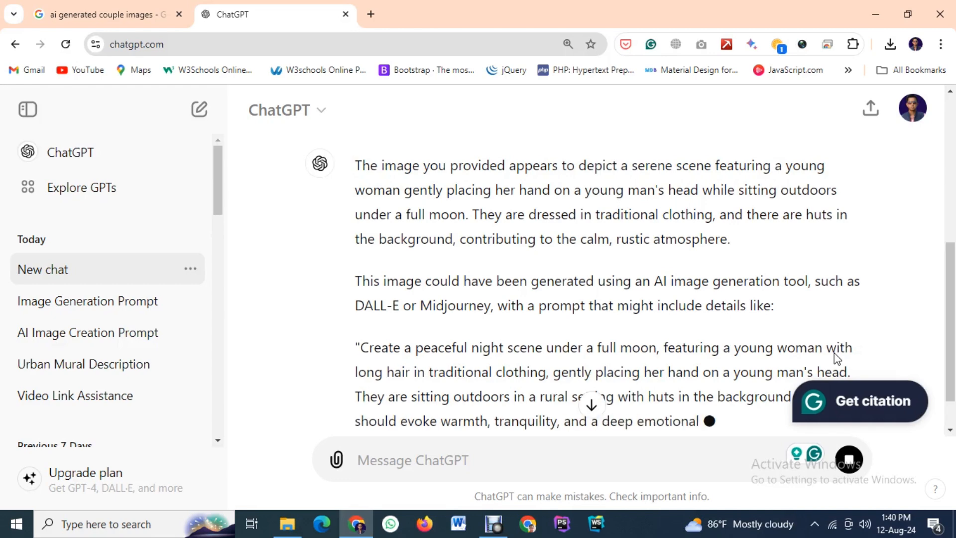
Step: Read ChatGPT's reply and examine which AI image generation tools it names for the picture
scroll(900, 363, "down", 3)
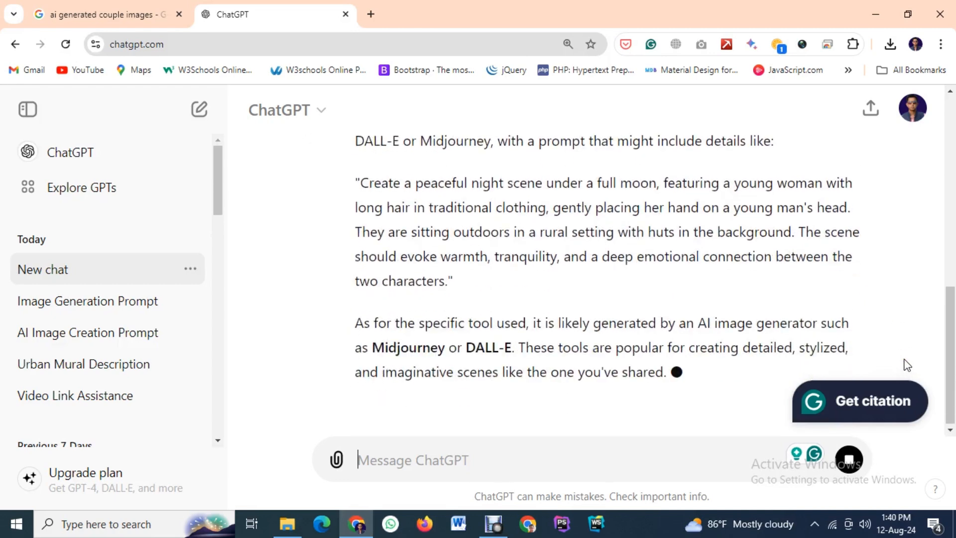
scroll(425, 297, "up", 6)
scroll(444, 315, "down", 4)
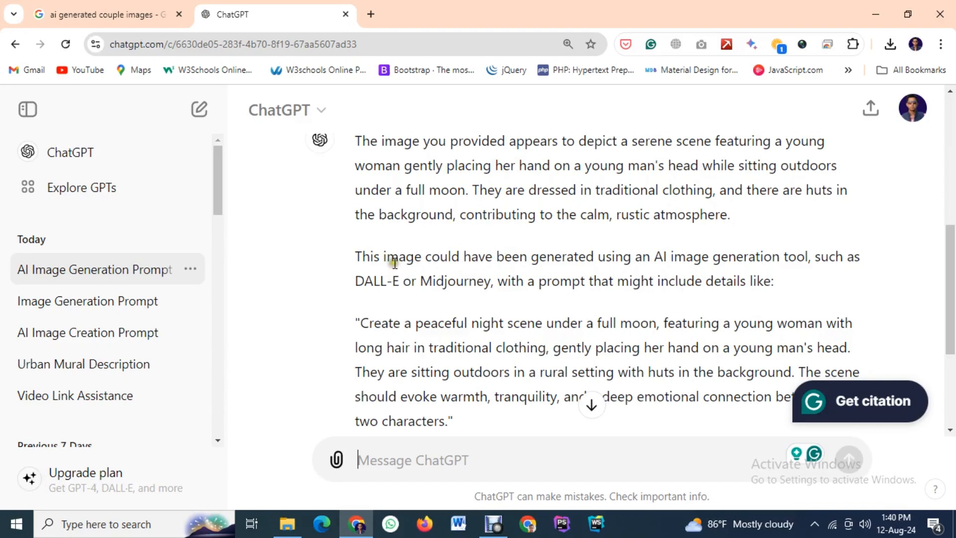
left_click_drag(360, 256, 808, 257)
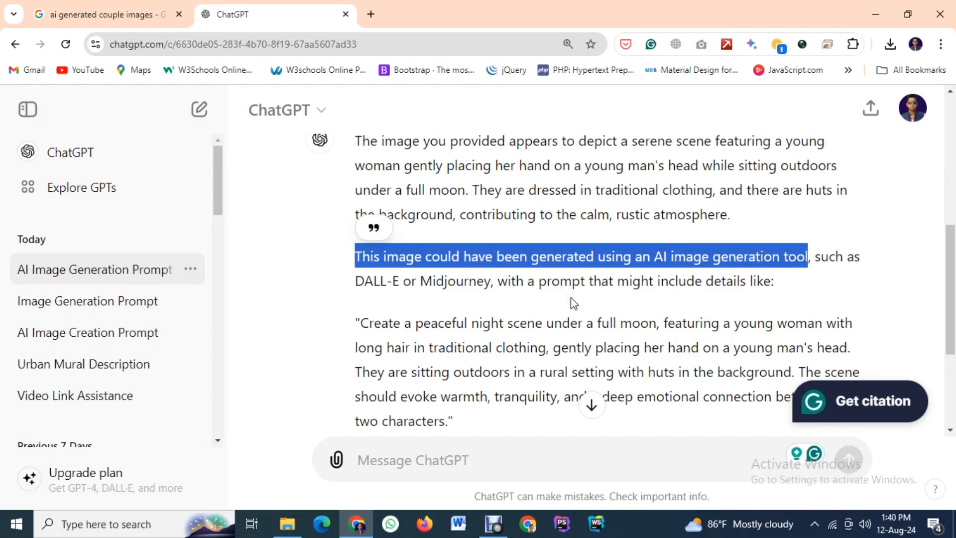
left_click(423, 285)
left_click_drag(403, 281, 359, 280)
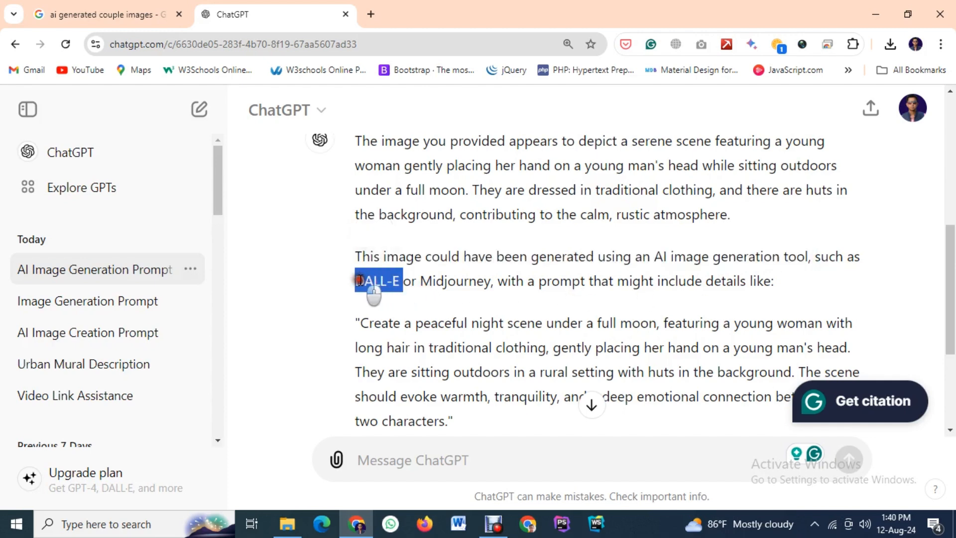
left_click(478, 288)
left_click_drag(491, 284, 421, 286)
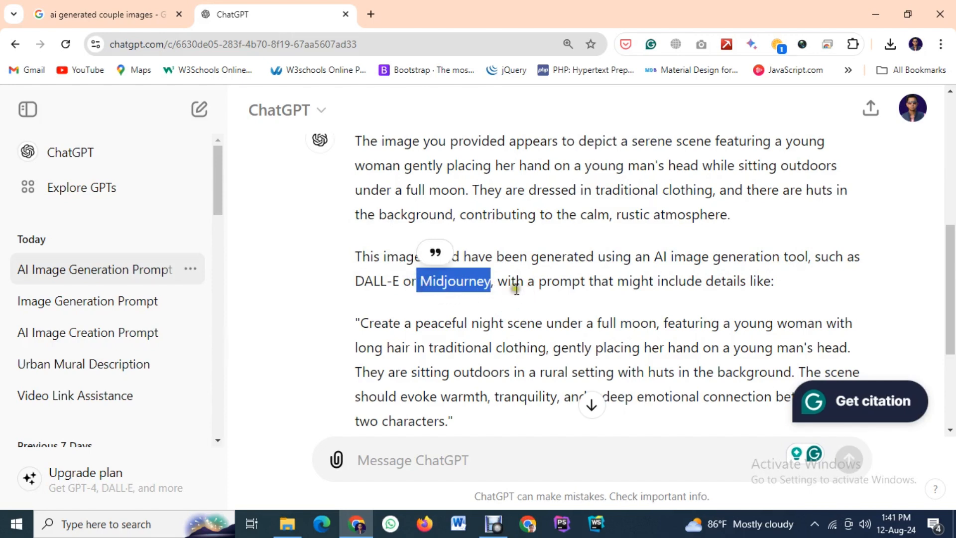
left_click(387, 284)
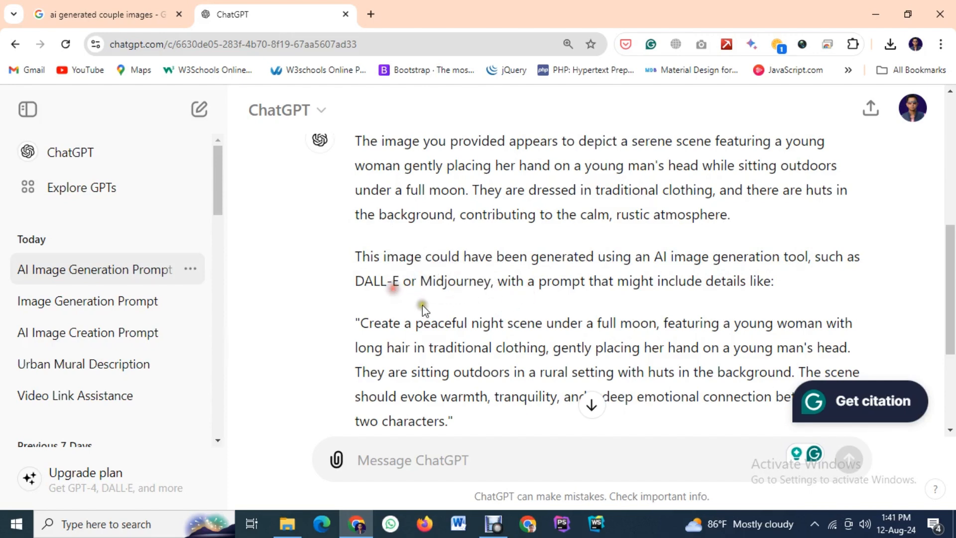
Step: Examine the quoted image prompt in ChatGPT's reply together with the description around it
scroll(422, 305, "down", 3)
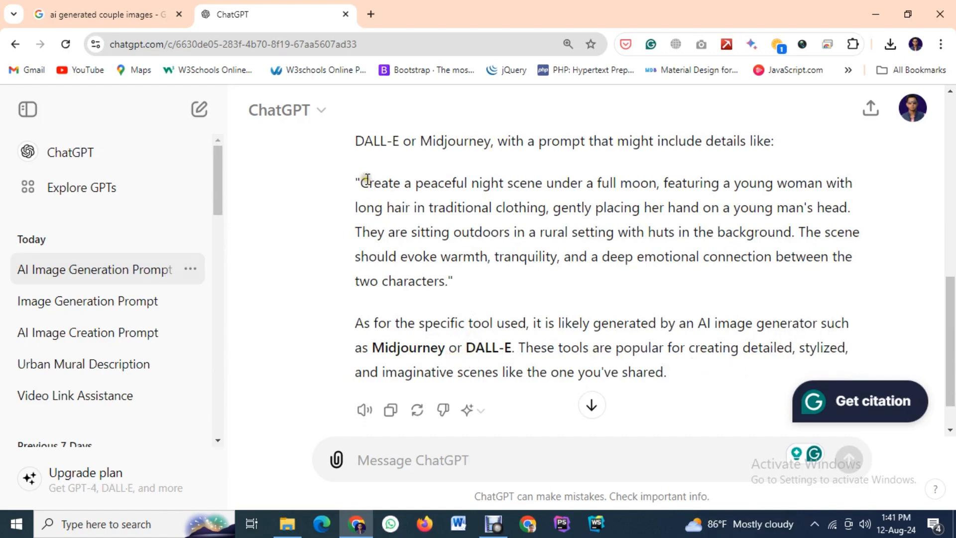
left_click_drag(362, 180, 448, 281)
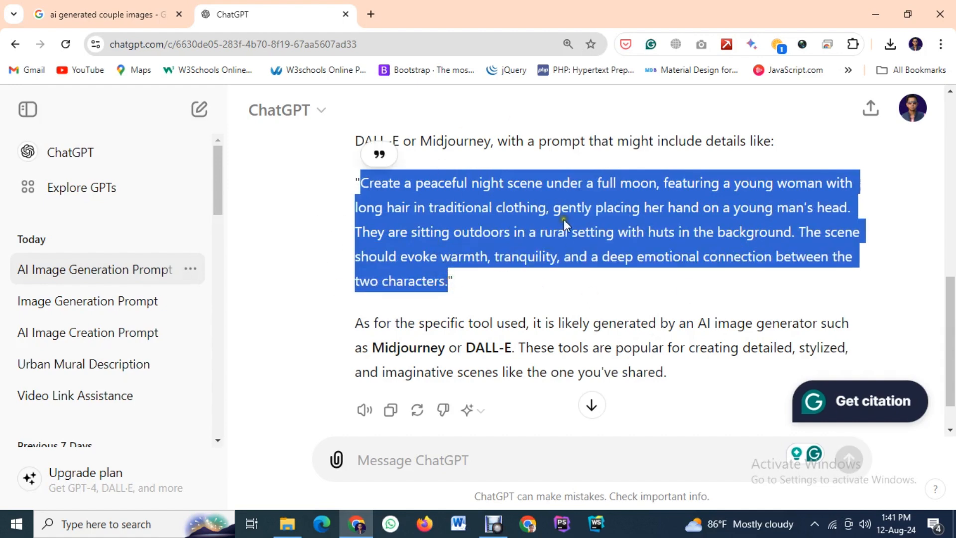
left_click(520, 202)
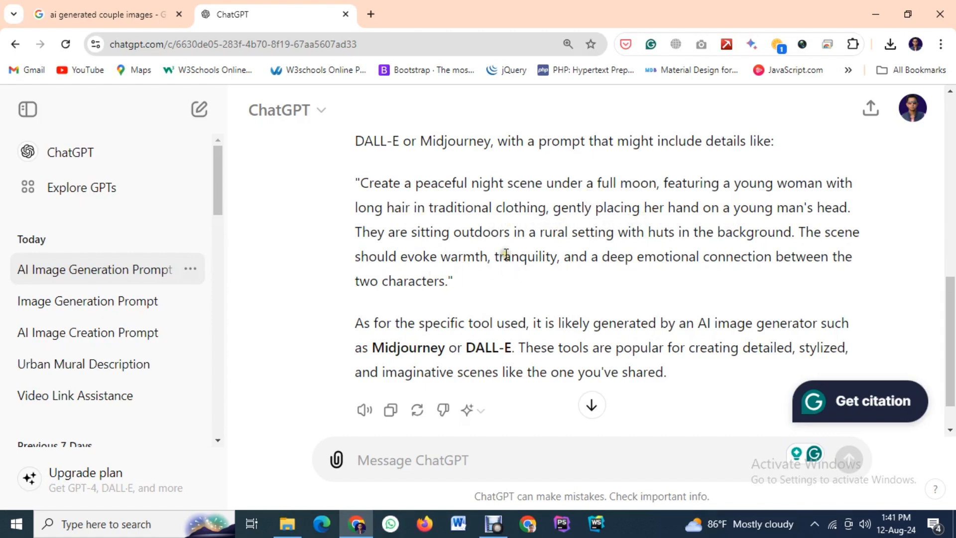
scroll(506, 254, "up", 7)
scroll(510, 257, "down", 4)
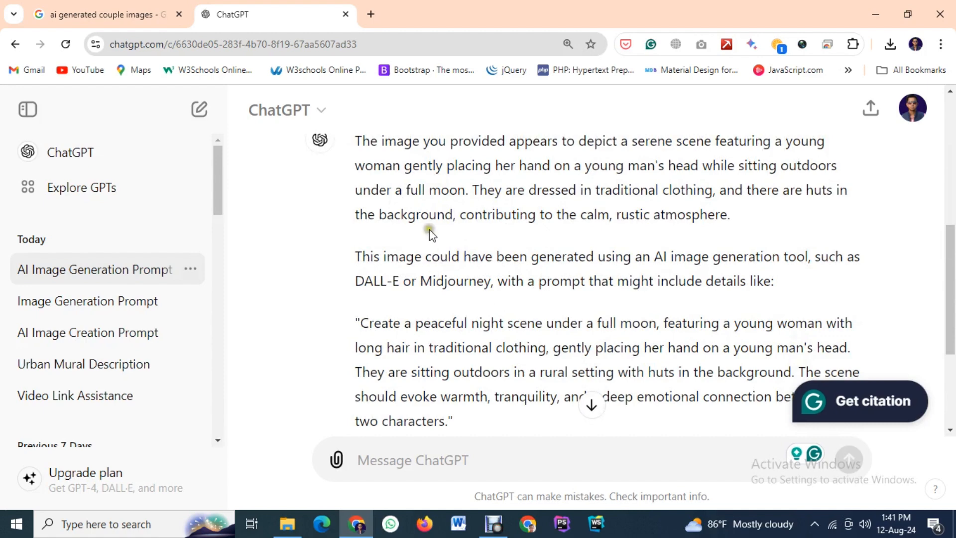
scroll(486, 271, "down", 3)
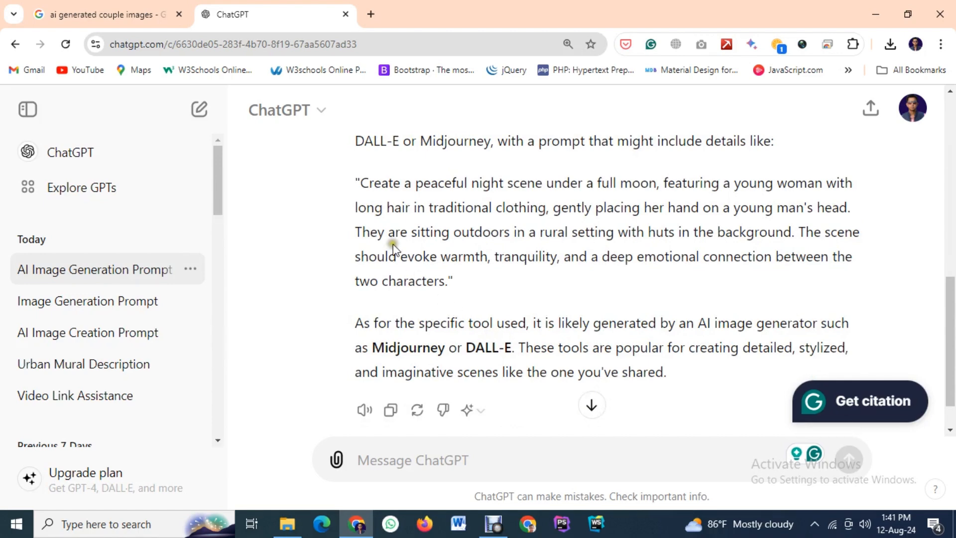
Step: Select the quoted prompt in the reply, from "Create a peaceful night scene" through "two characters."
left_click_drag(360, 183, 445, 280)
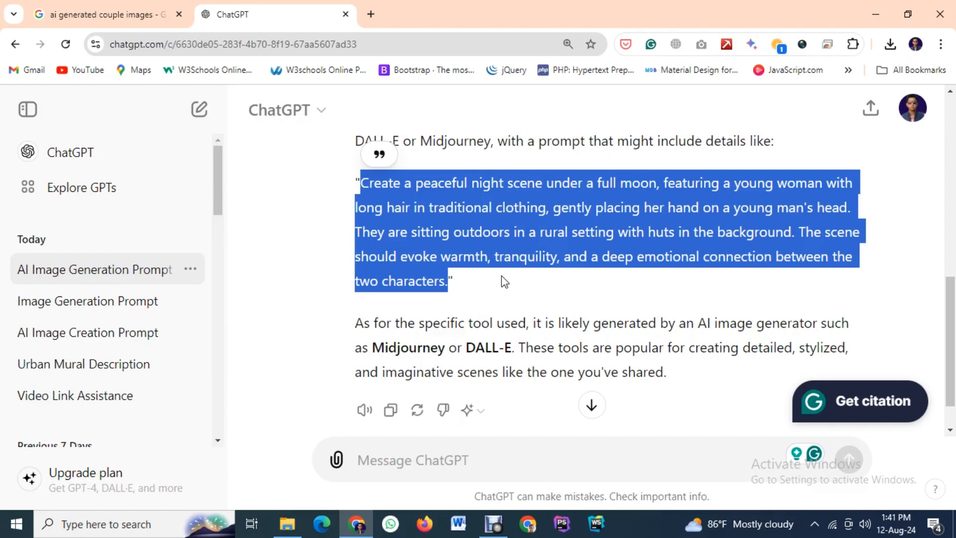
scroll(504, 282, "up", 15)
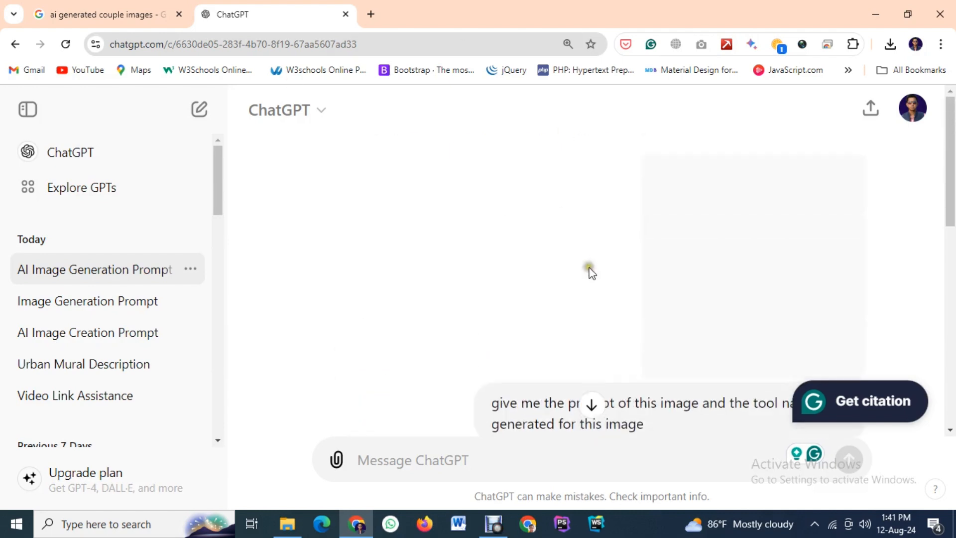
scroll(625, 296, "down", 3)
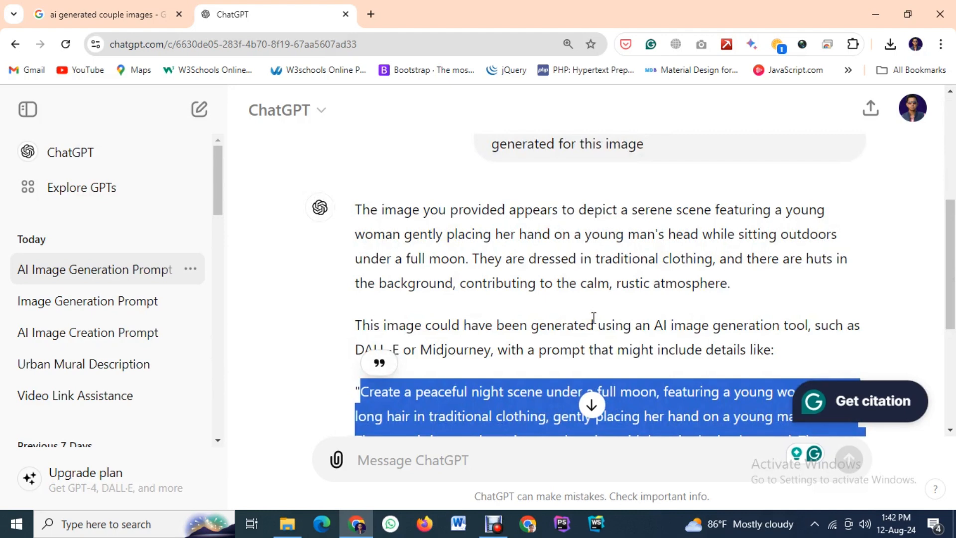
scroll(594, 319, "down", 5)
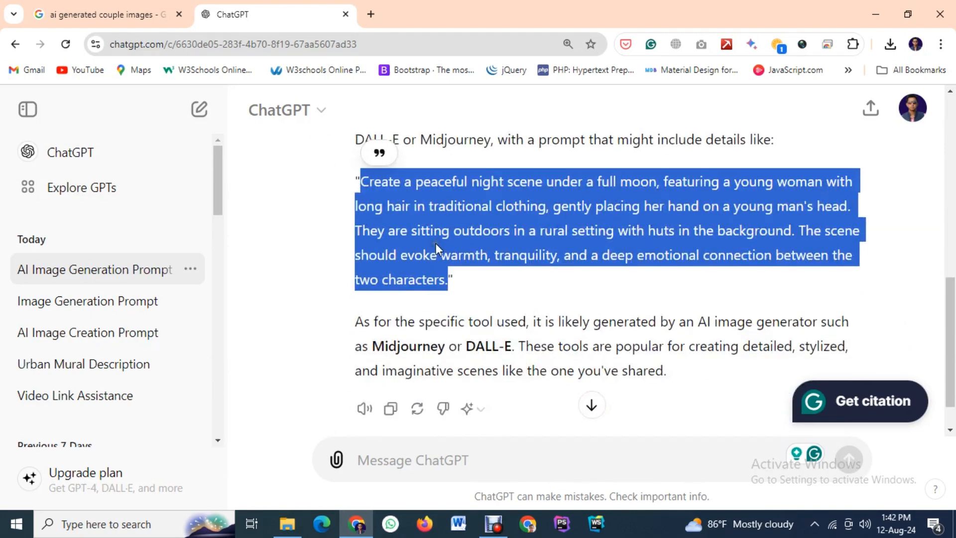
Step: Search Google for "stable diffusion" in a new browser tab and return to the blank tab page
left_click(370, 14)
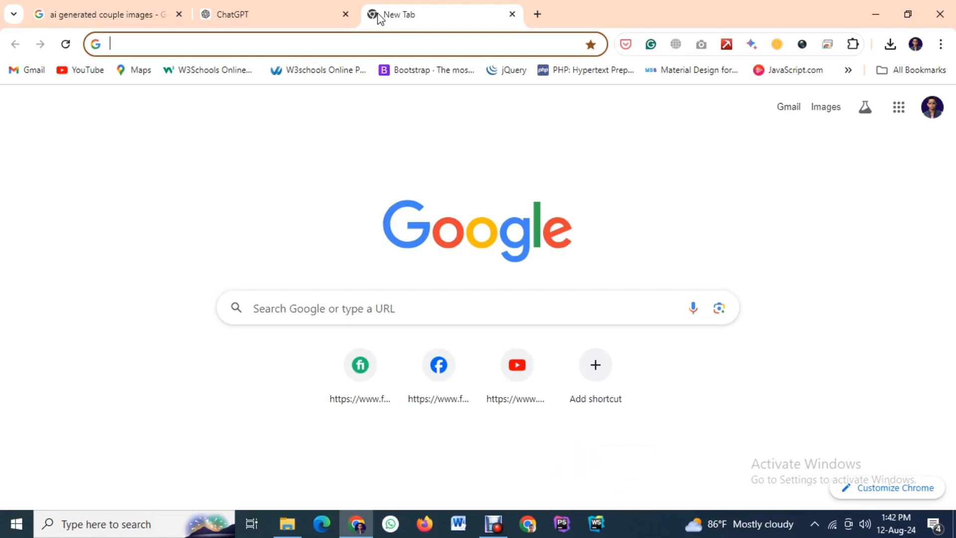
type("st")
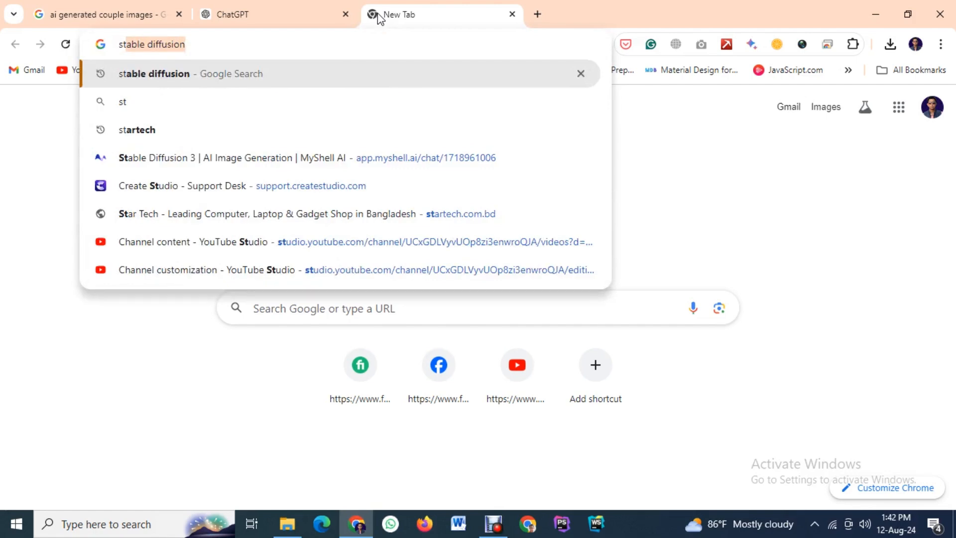
key("Return")
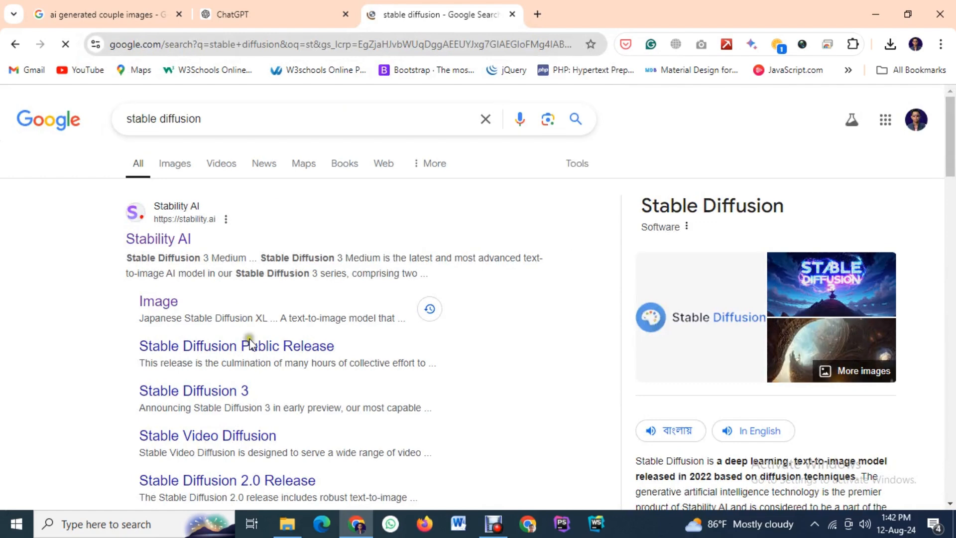
left_click(13, 45)
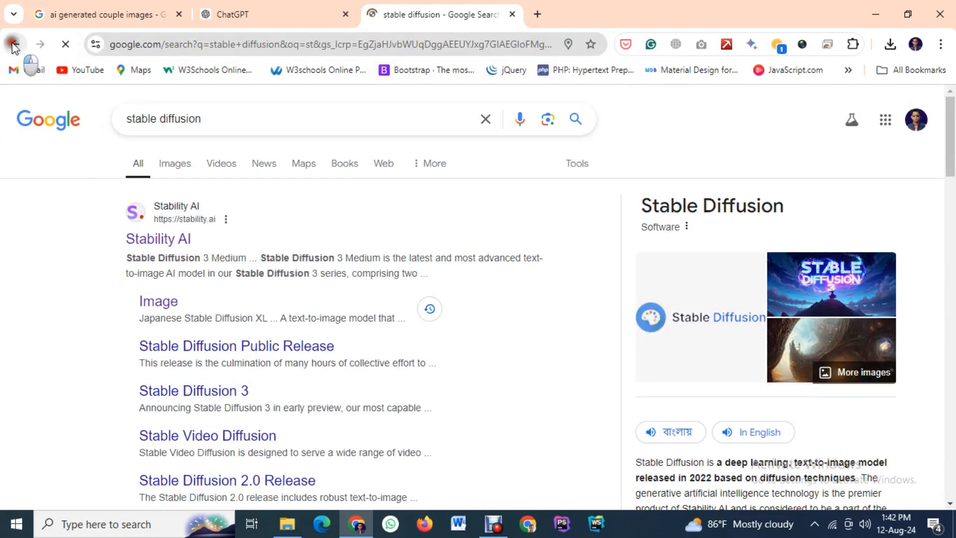
Step: Open the bookmarked "Stable Diffusion 3 | AI Image Generation | MyShell AI" page and allow its notifications
left_click(590, 46)
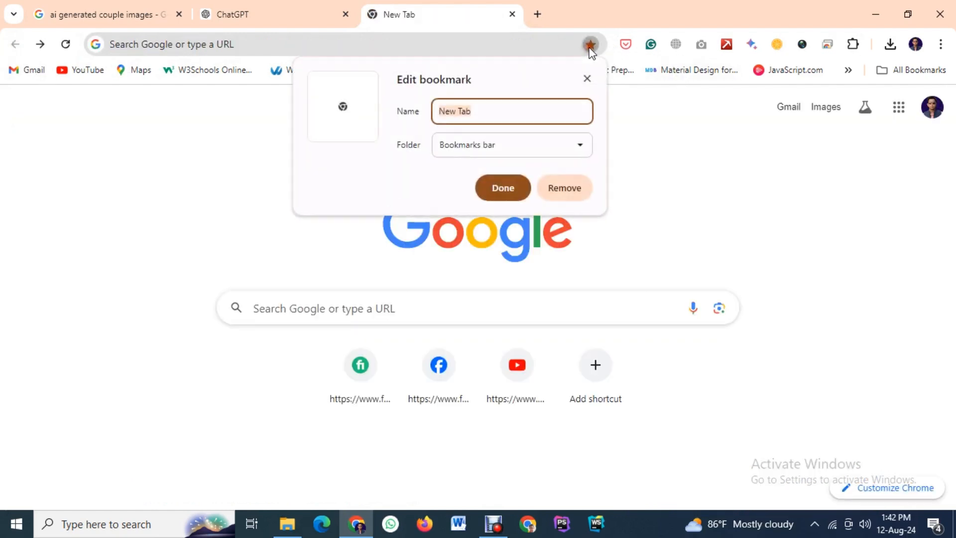
left_click(663, 133)
left_click(909, 69)
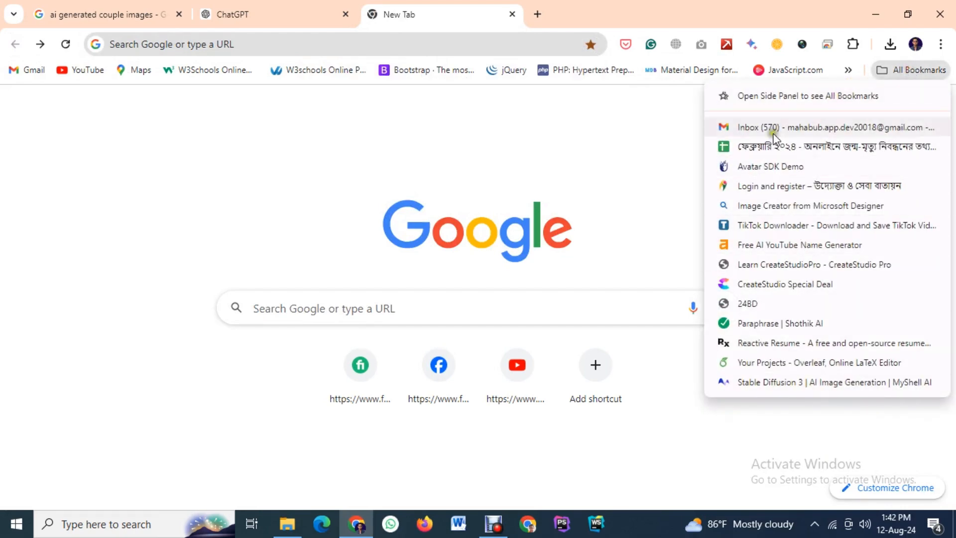
left_click(849, 70)
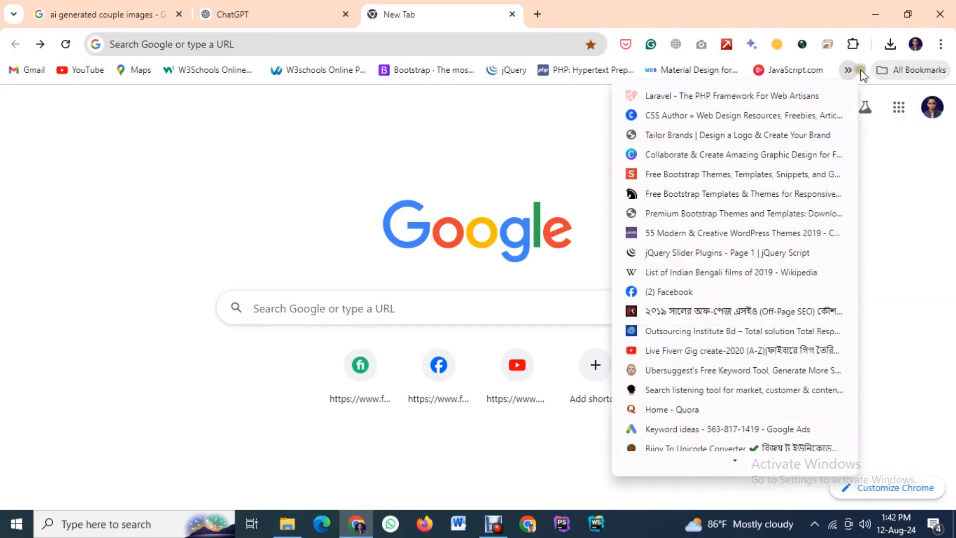
mouse_move(885, 73)
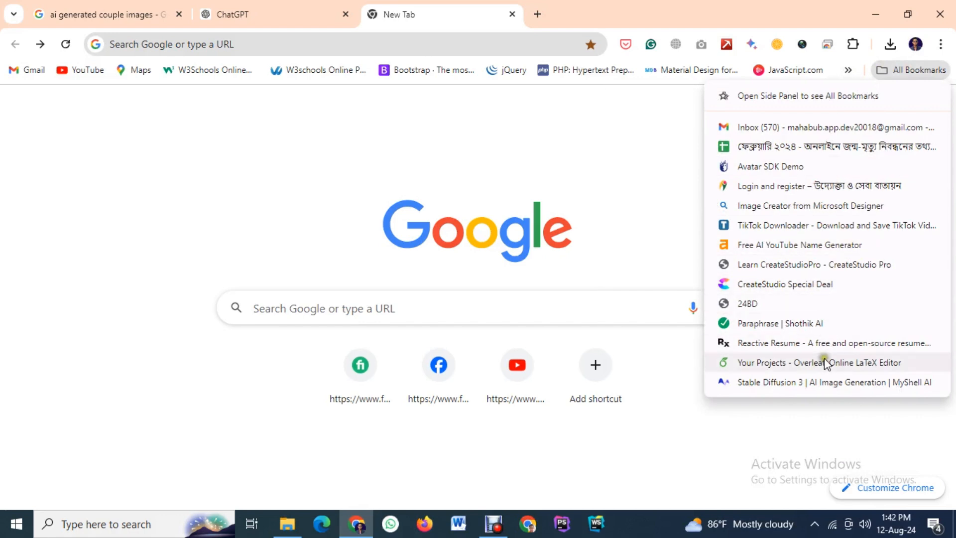
left_click(814, 387)
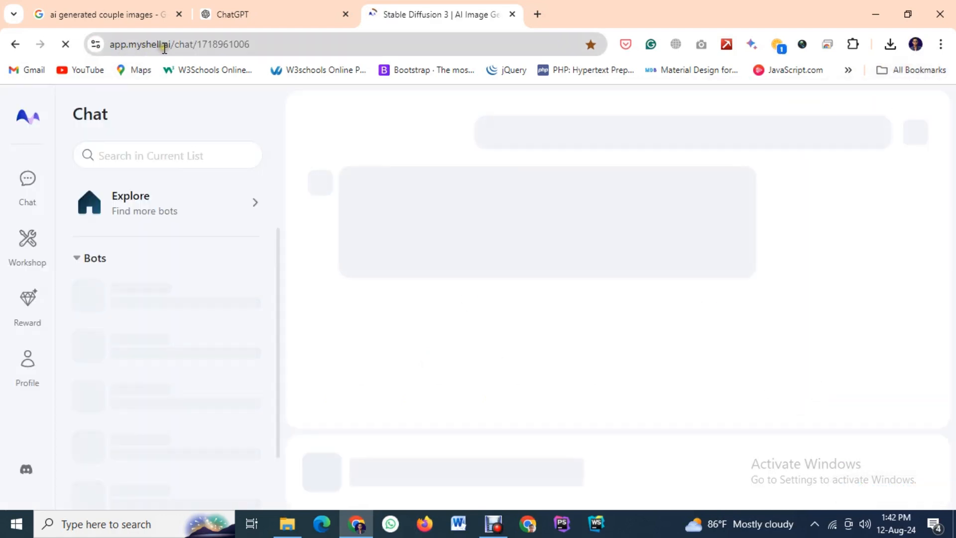
left_click_drag(249, 45, 102, 46)
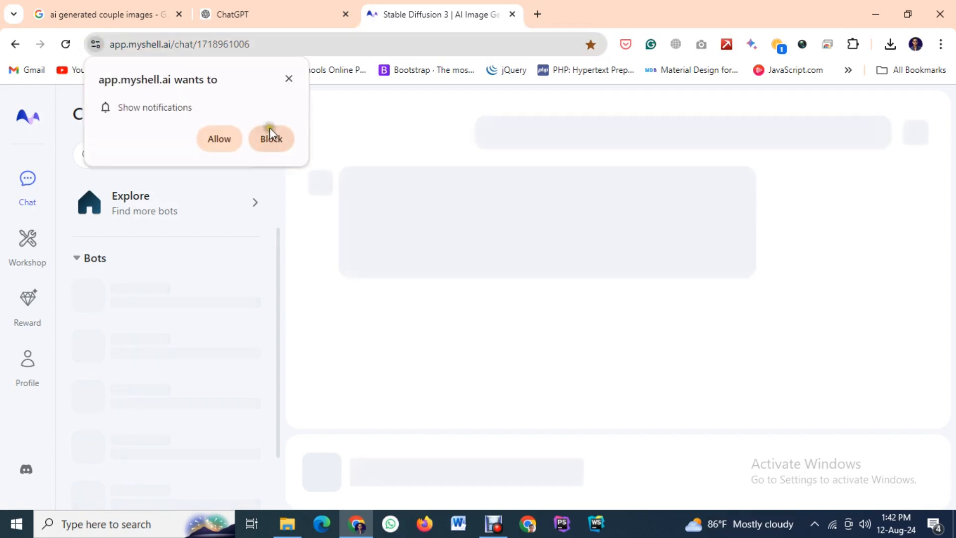
left_click(212, 139)
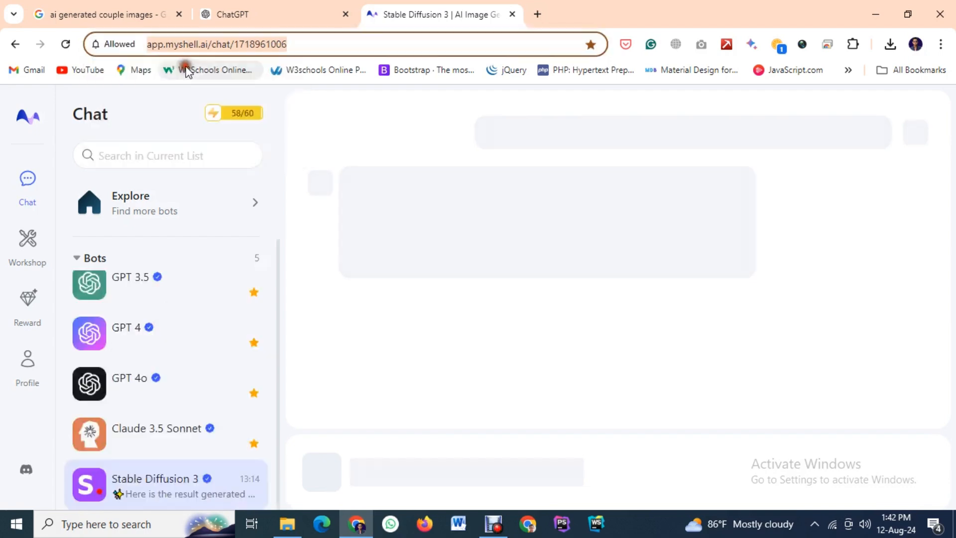
Step: Locate the app.myshell.ai result by searching Google for "stable diffusion" in a separate tab, and close that tab
left_click(537, 17)
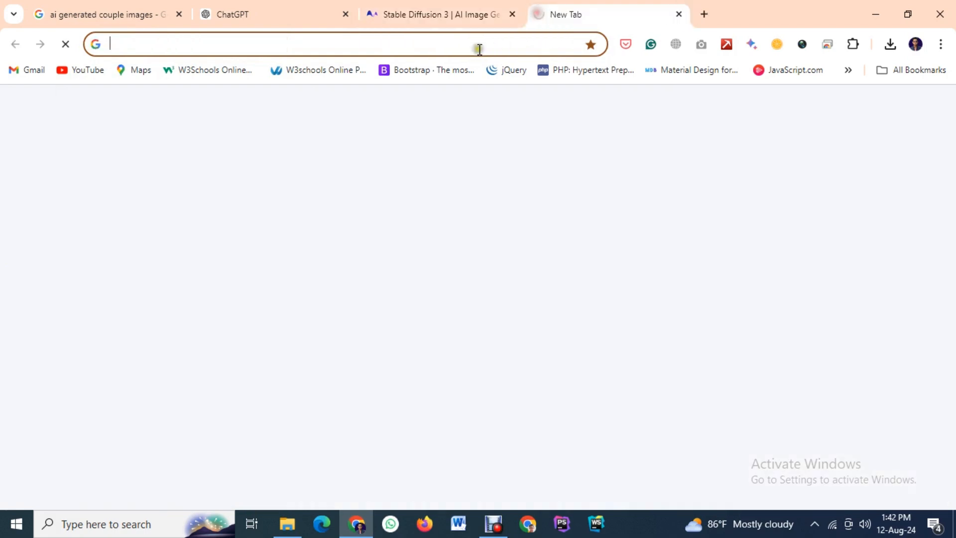
type("stable diffusion")
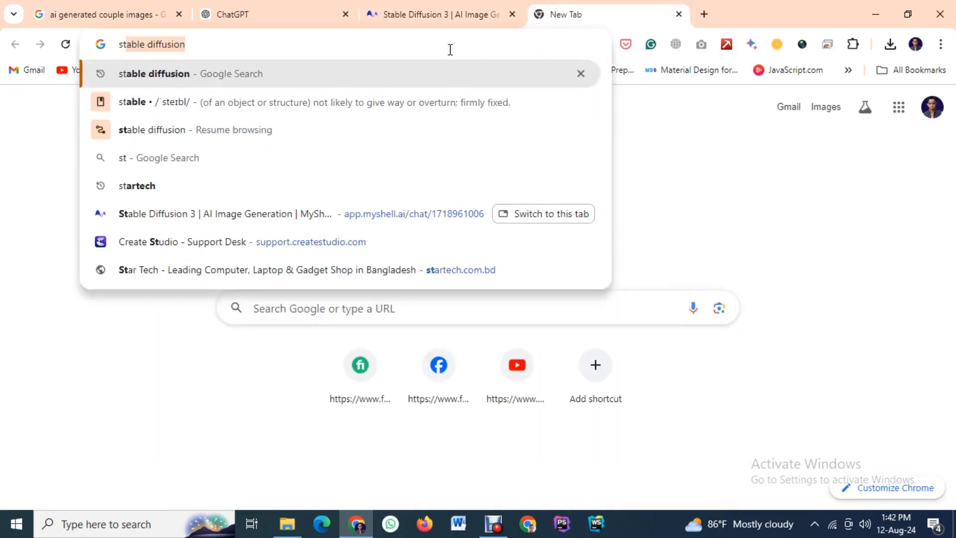
key("Right")
key("Return")
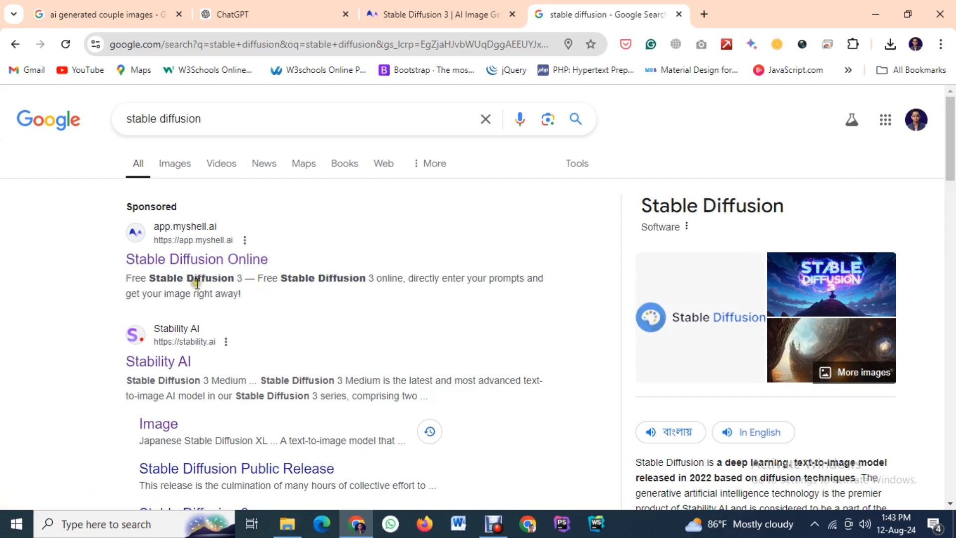
left_click_drag(248, 282, 132, 265)
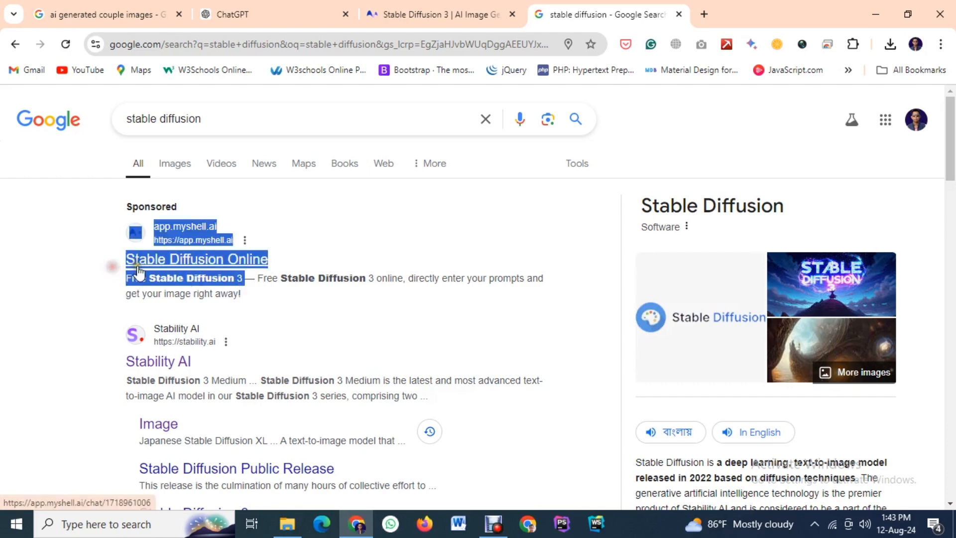
left_click(679, 14)
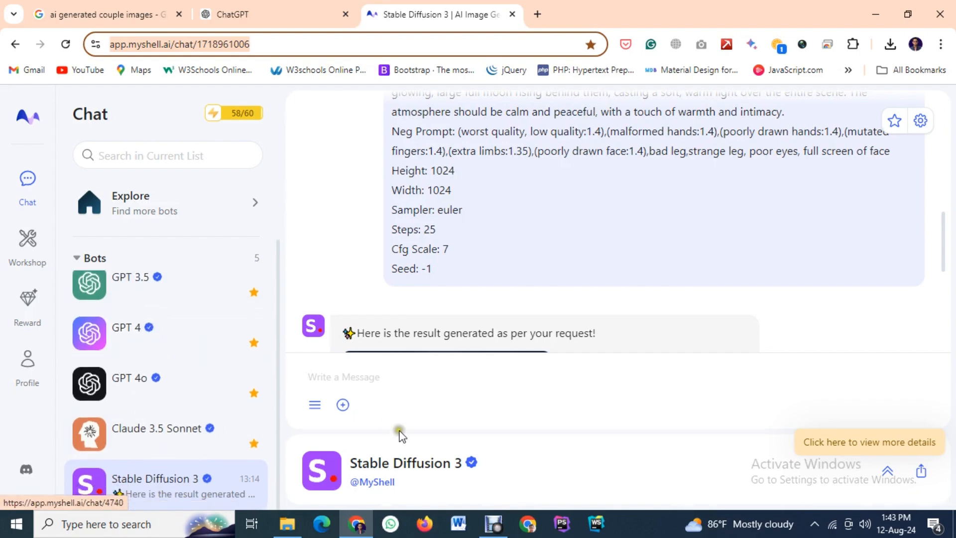
Step: Start another prompt in the Stable Diffusion 3 chat and enter the copied "Create a peaceful night scene under a full moon" text as its prompt
scroll(427, 310, "up", 5)
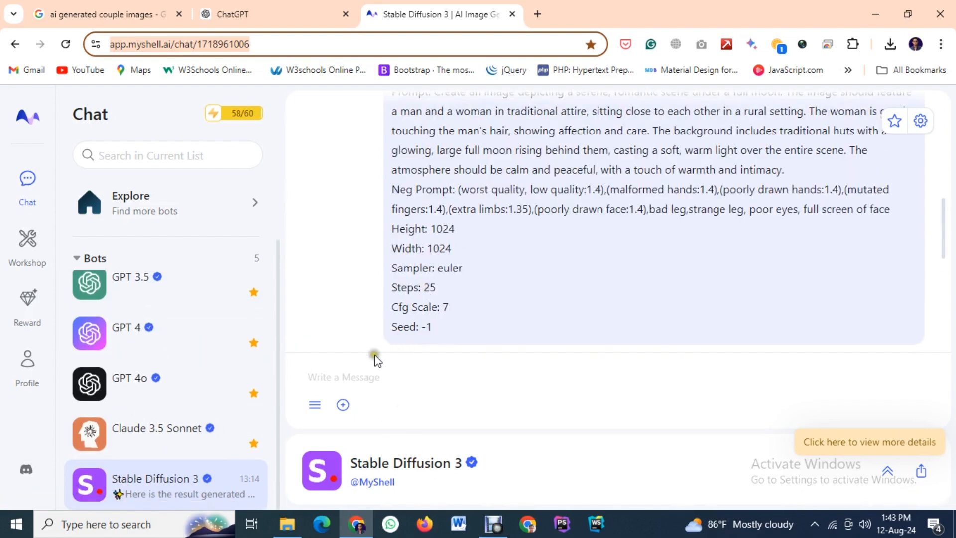
left_click(141, 473)
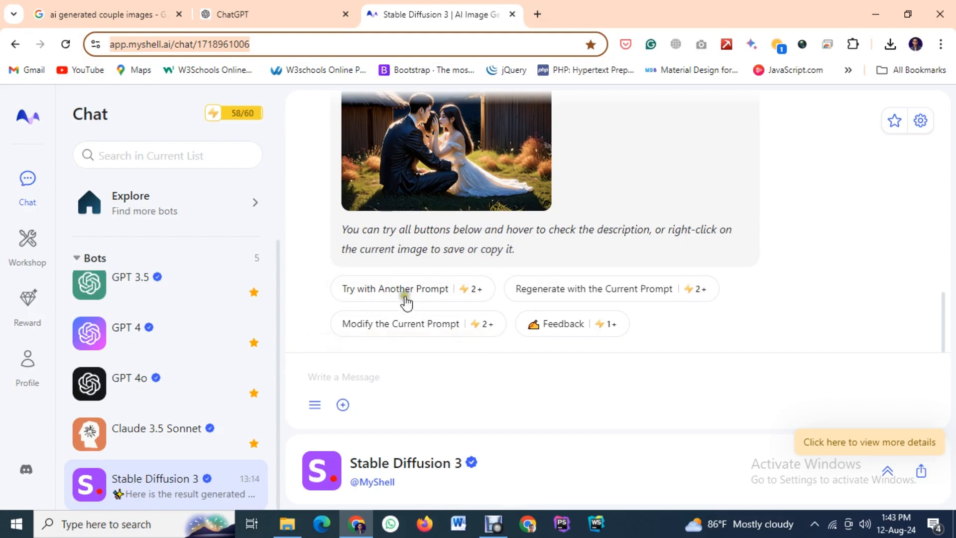
left_click(379, 299)
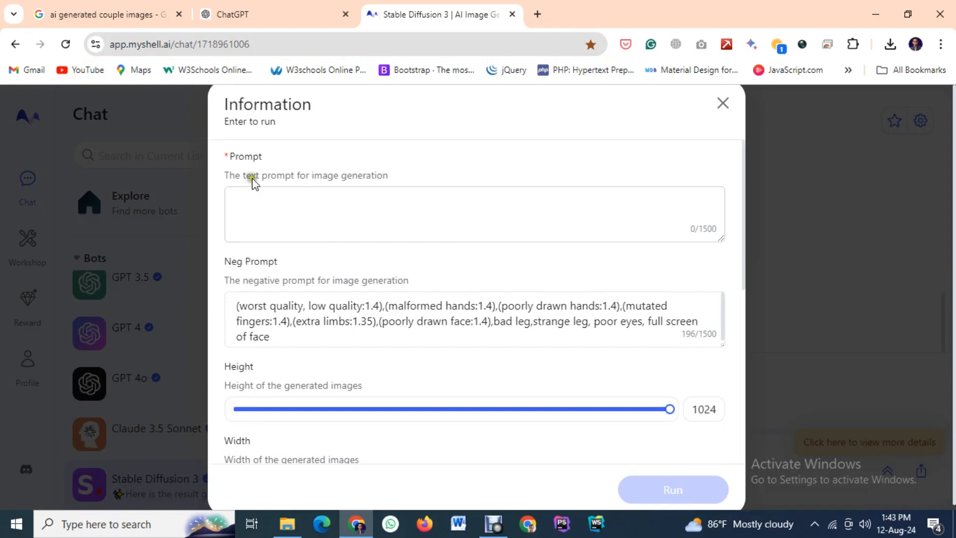
left_click(294, 227)
left_click(267, 221)
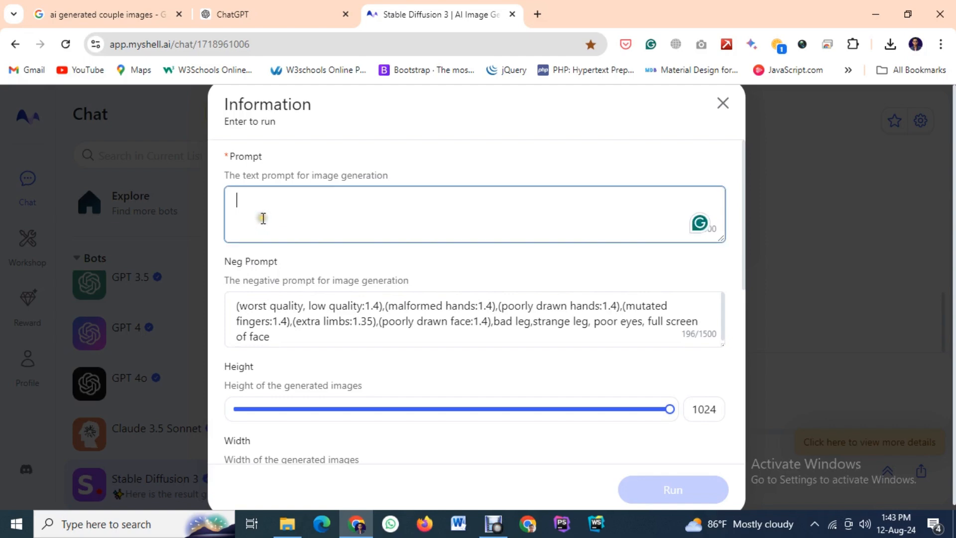
type("Create a peaceful night scene under a full moon, featuring a young woman with long hair in traditional clothing, gently placing her hand on a young man's head. They are sitting outdoors in a rural setting with huts in the background. The scene should evoke warmth, tranquility, and a deep emotional connection between the two characters.")
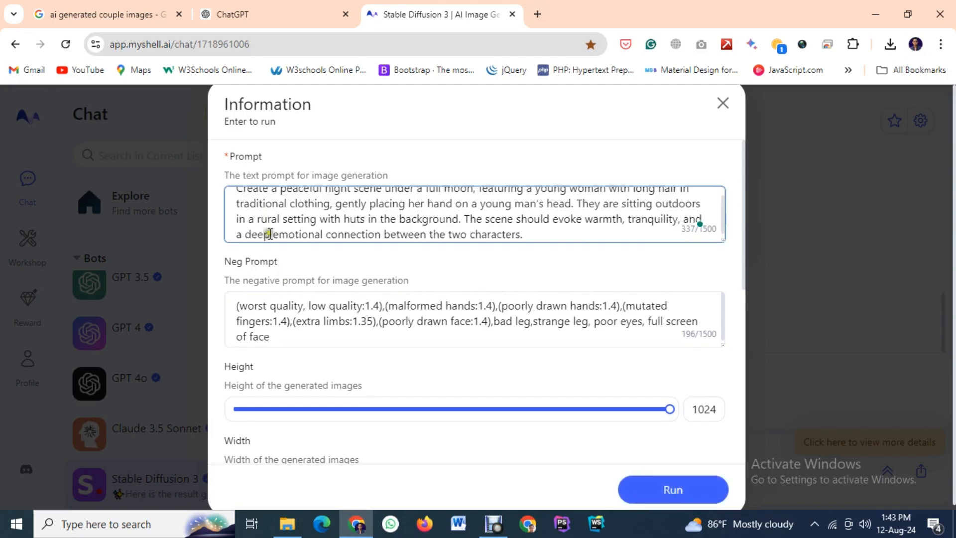
Step: Review the negative prompt, image size, sampler, steps, Cfg scale and seed, and run the generation with these settings left at their defaults
scroll(288, 319, "down", 1)
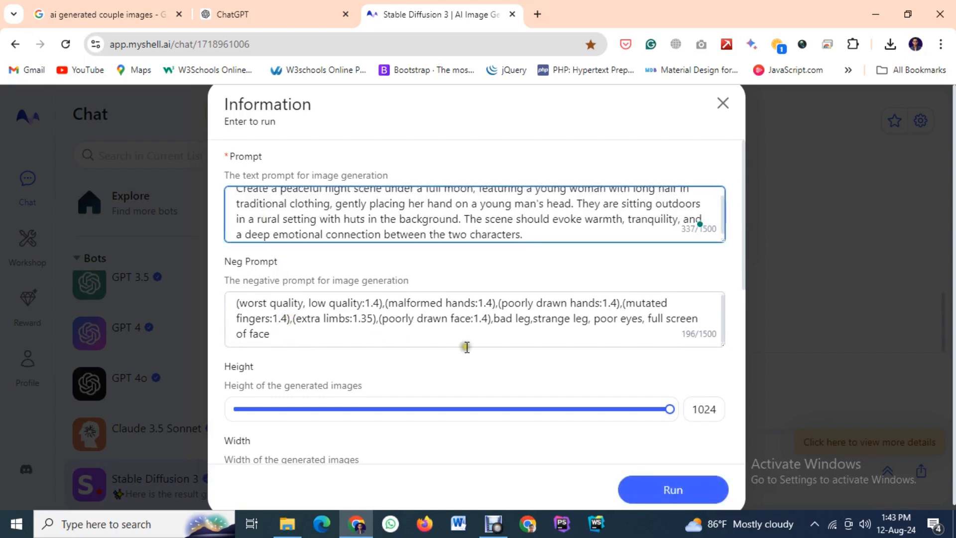
left_click_drag(310, 339, 215, 299)
left_click(279, 334)
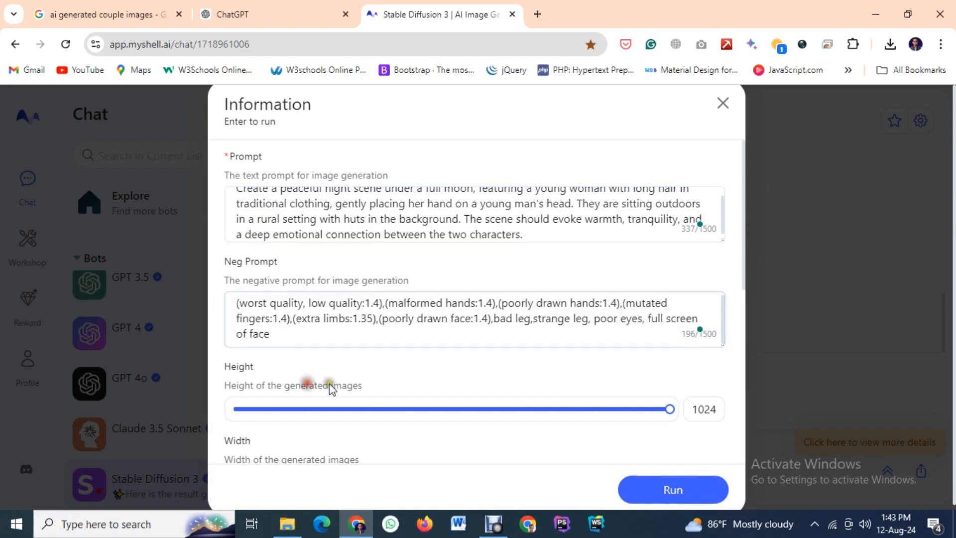
scroll(351, 386, "down", 3)
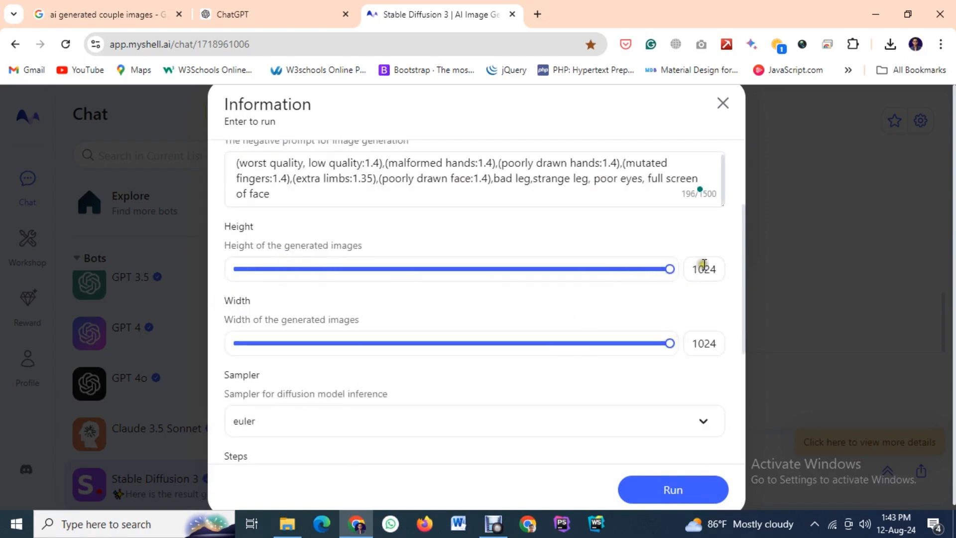
mouse_move(677, 275)
left_mouse_down()
mouse_move(689, 293)
mouse_move(642, 284)
mouse_move(686, 289)
mouse_move(673, 264)
left_mouse_up()
scroll(558, 334, "down", 4)
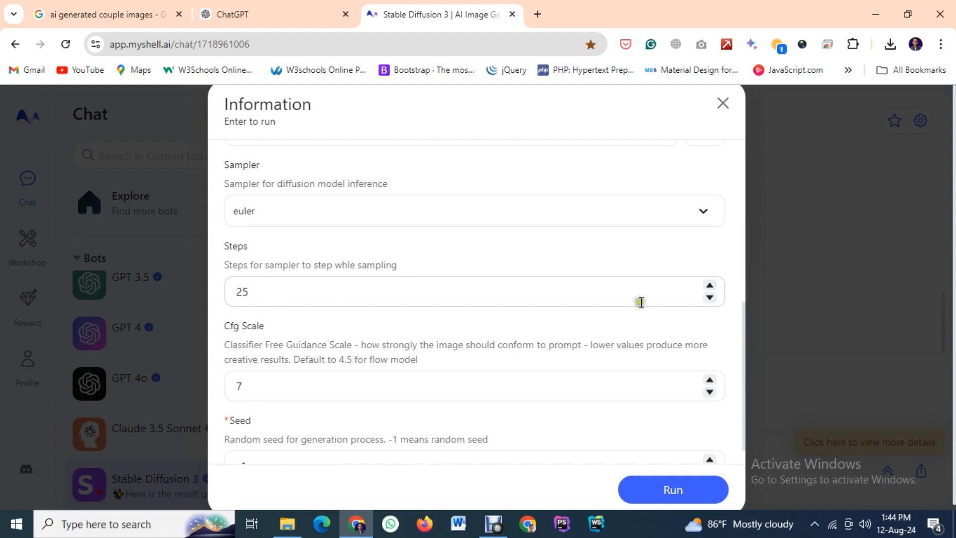
scroll(319, 342, "down", 1)
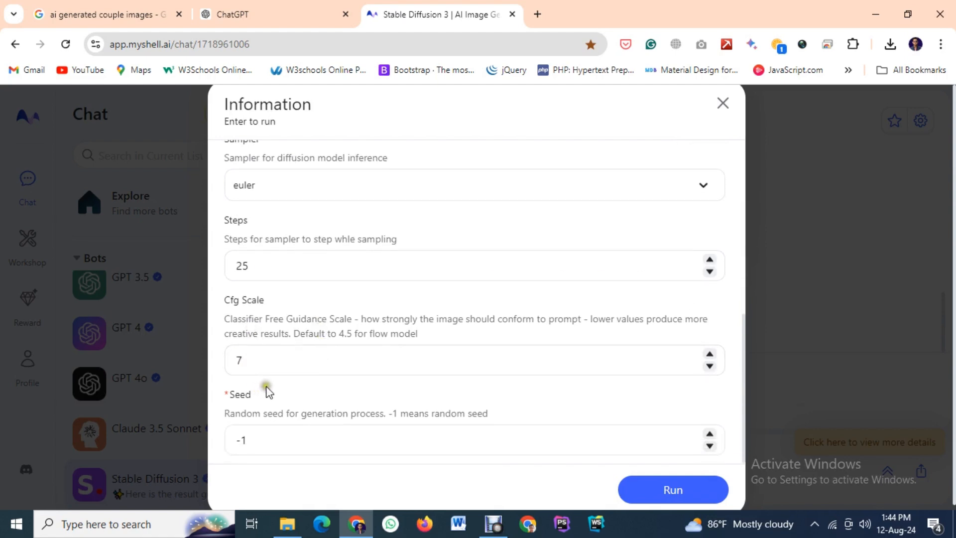
left_click(677, 498)
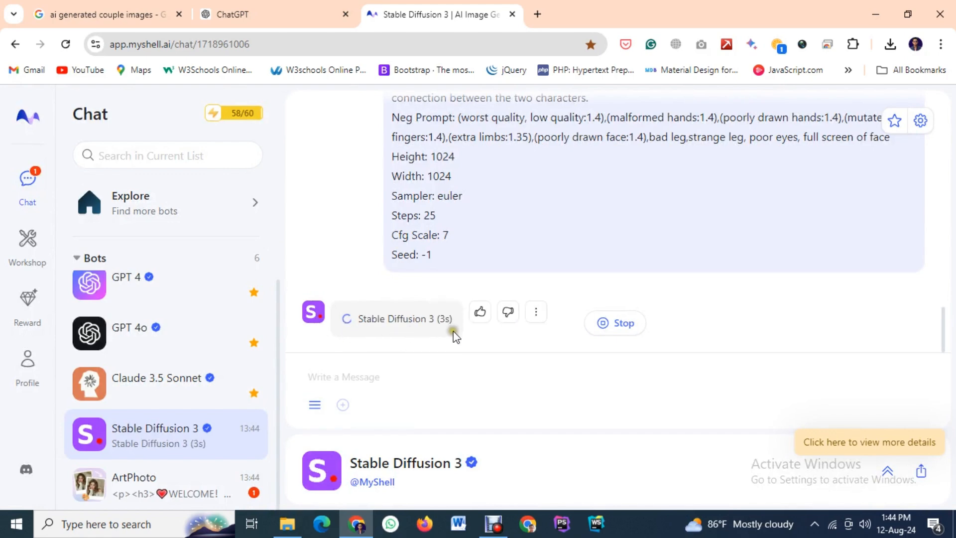
Step: Check the generated moonlit couple image against its settings in the chat and open it enlarged
mouse_move(438, 333)
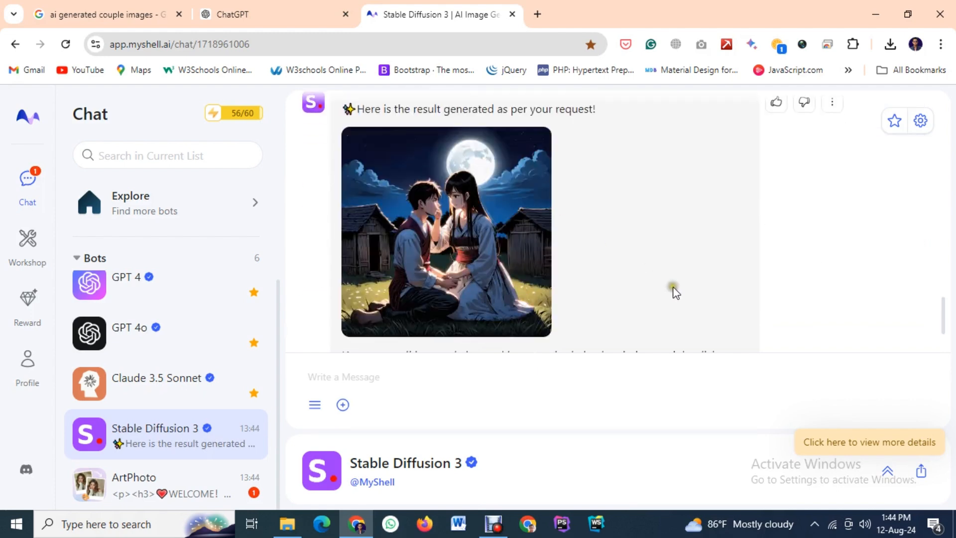
scroll(678, 289, "up", 2)
scroll(678, 289, "up", 1)
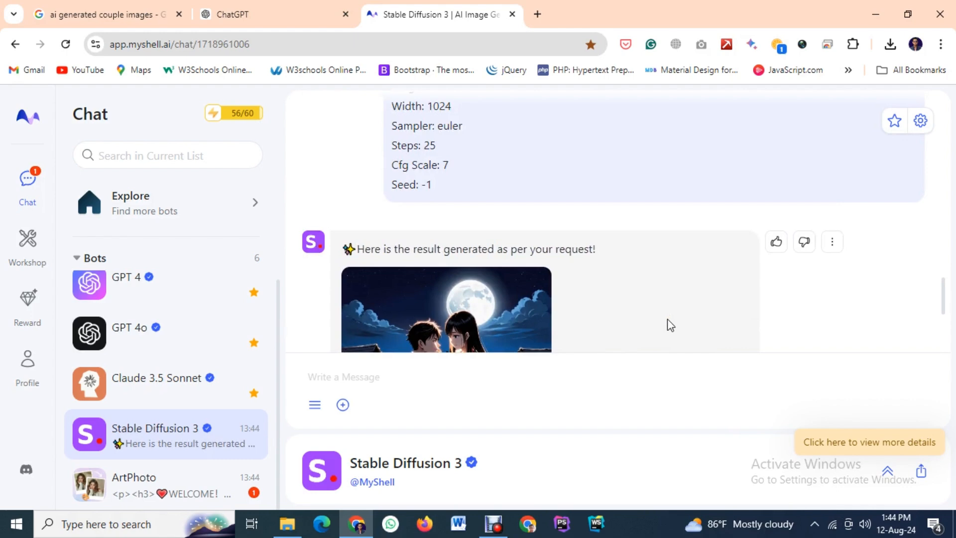
scroll(612, 298, "down", 3)
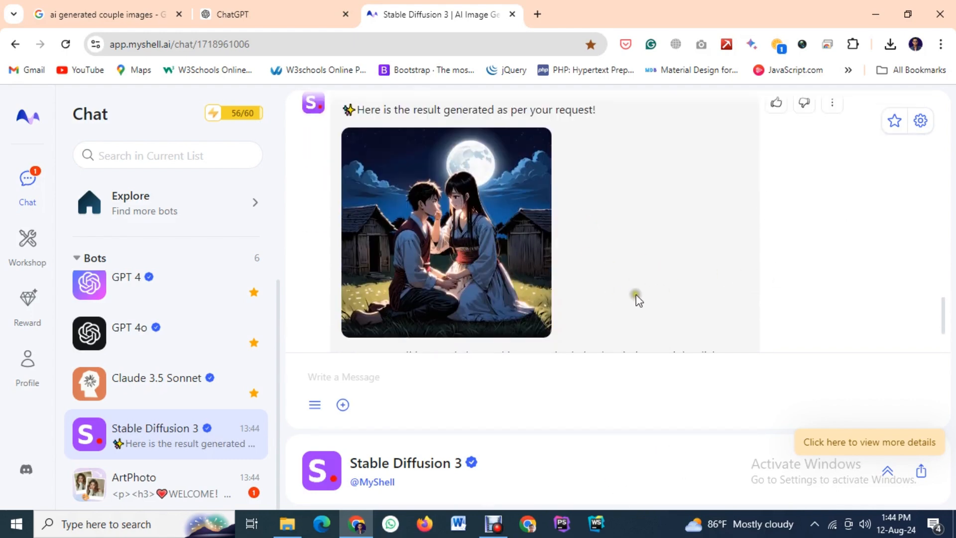
scroll(637, 299, "up", 4)
scroll(633, 309, "down", 6)
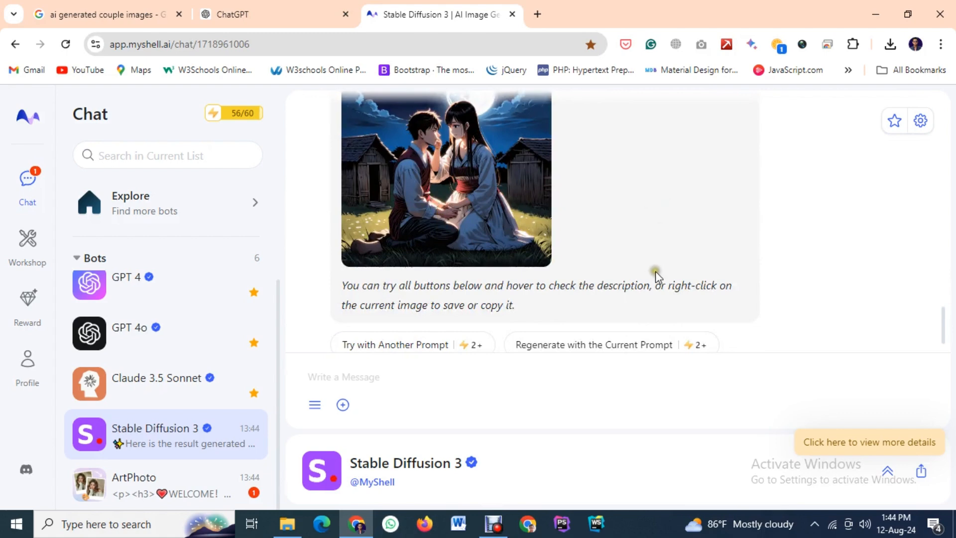
scroll(668, 286, "up", 3)
scroll(470, 295, "down", 3)
scroll(498, 261, "up", 3)
left_click(472, 264)
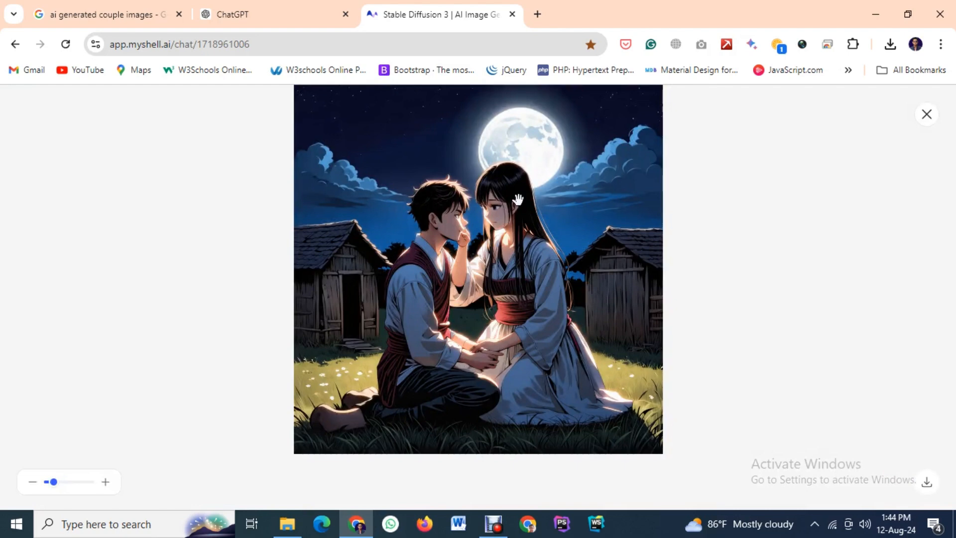
Step: Examine the enlarged couple image by zooming out to the whole picture and back in on the two figures
right_click(515, 225)
left_click(615, 218)
scroll(616, 217, "up", 1)
scroll(568, 278, "down", 4)
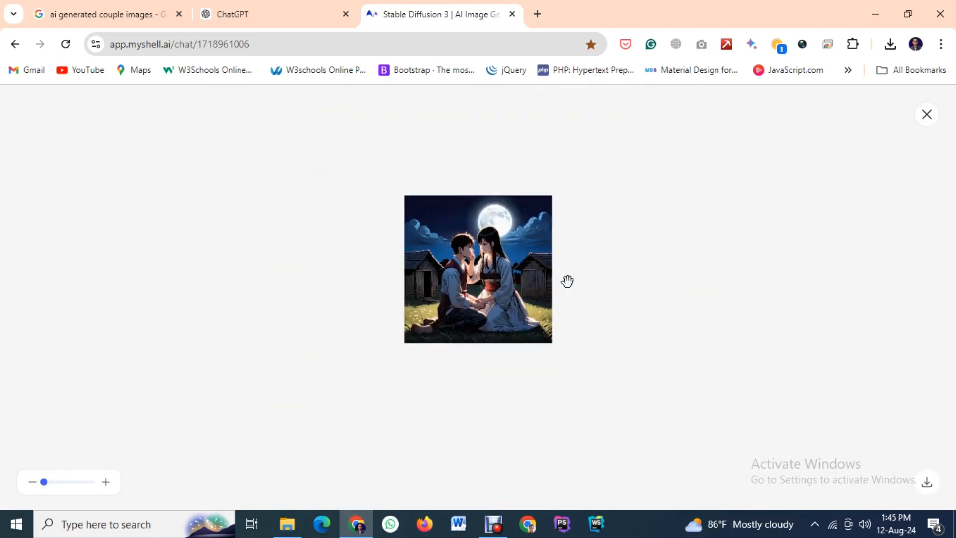
scroll(567, 281, "up", 3)
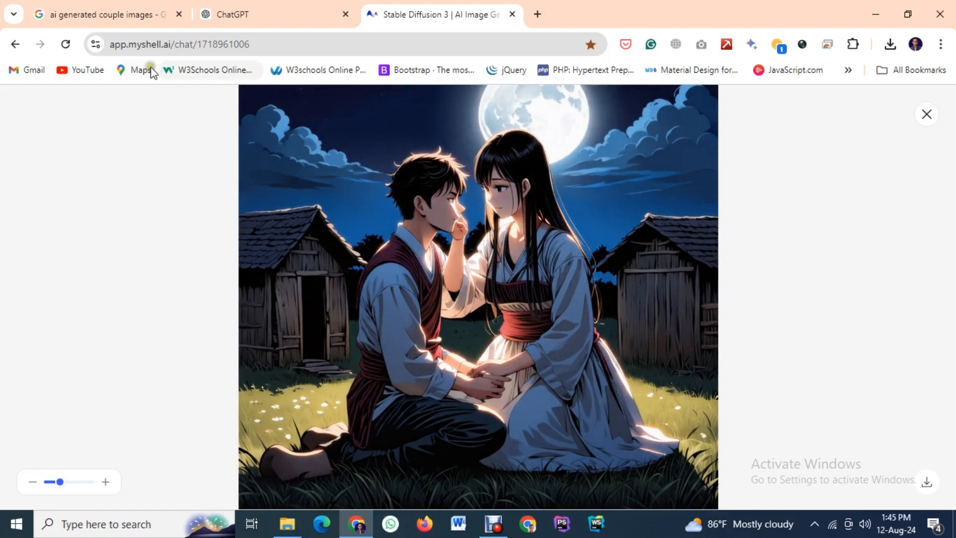
Step: Leave the enlarged image and return to the Stable Diffusion 3 chat through the browser history
left_click(17, 45)
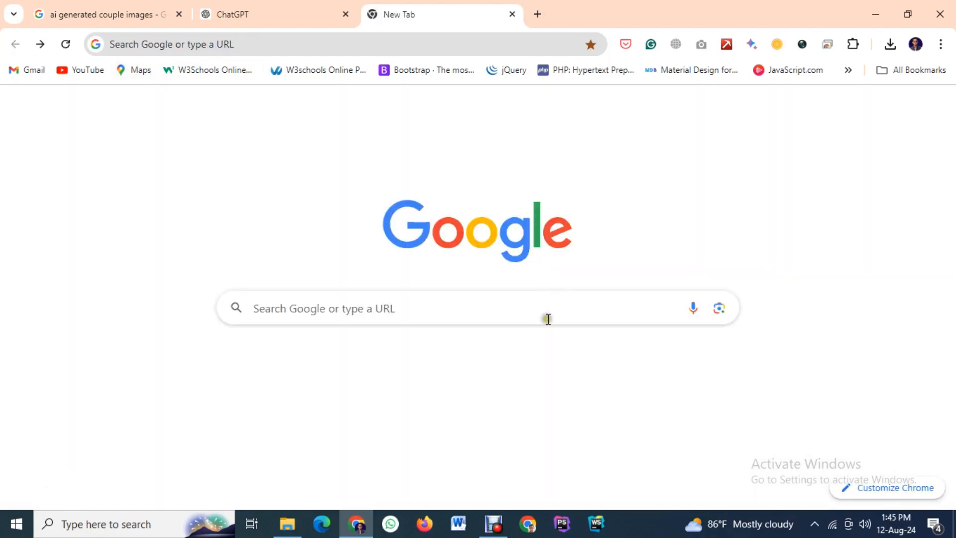
left_click(42, 46)
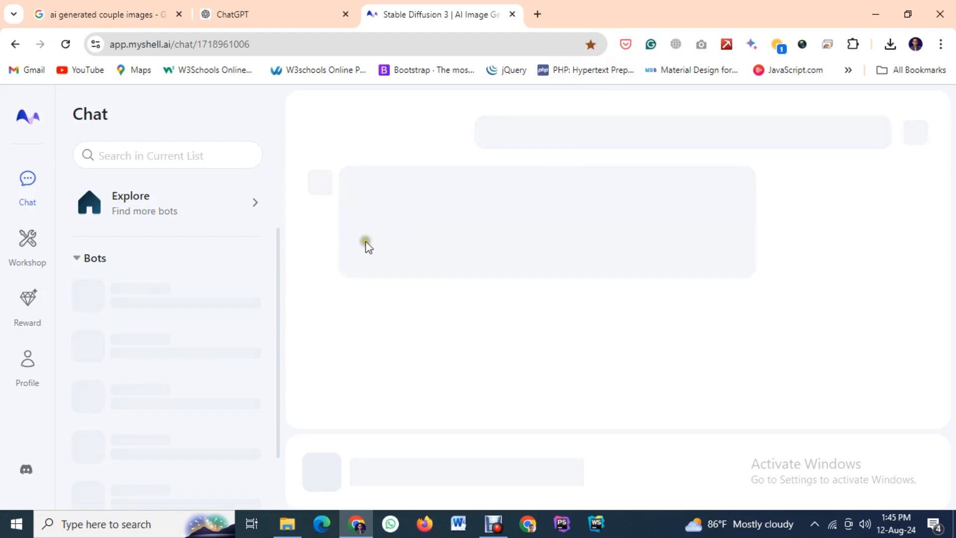
scroll(125, 328, "down", 1)
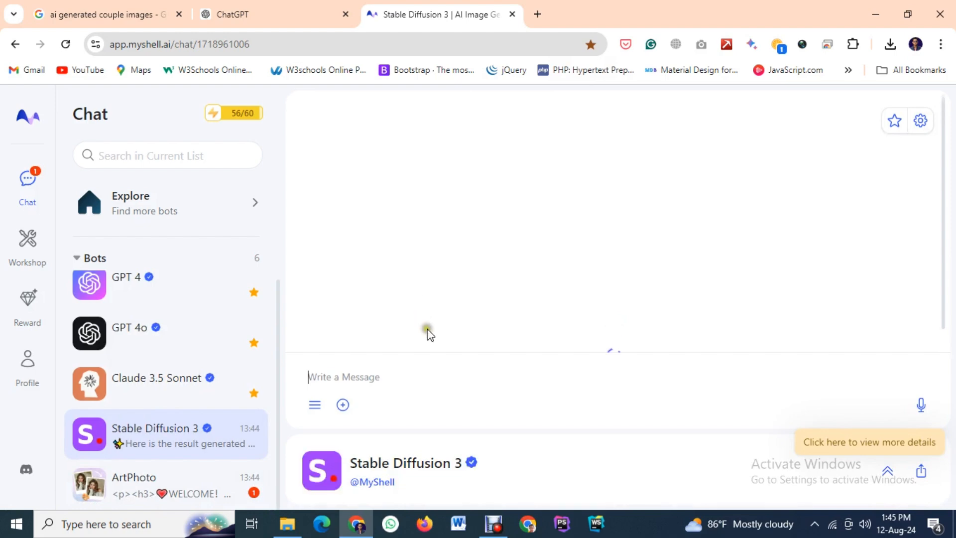
Step: Compare the two generated couple images and their prompts in the Stable Diffusion 3 chat history
scroll(470, 205, "up", 5)
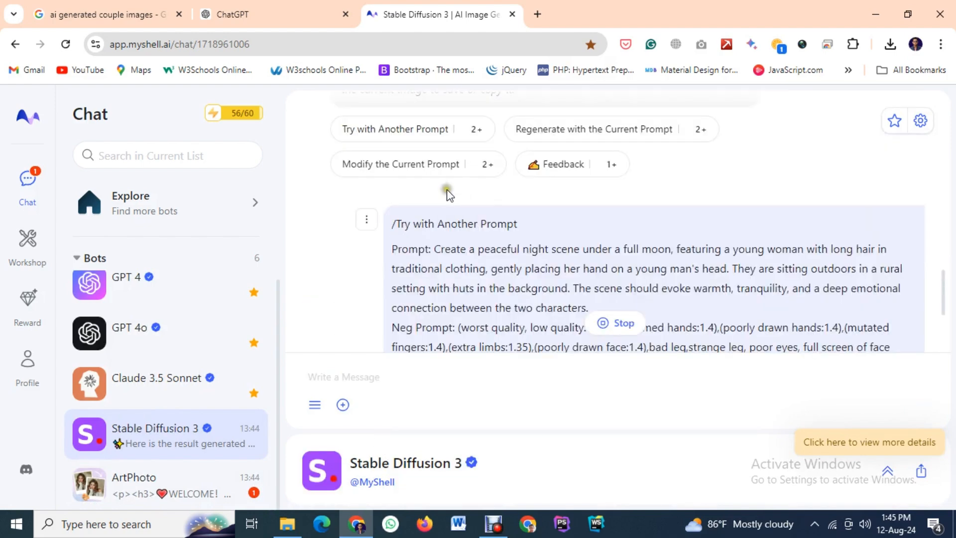
scroll(506, 301, "down", 3)
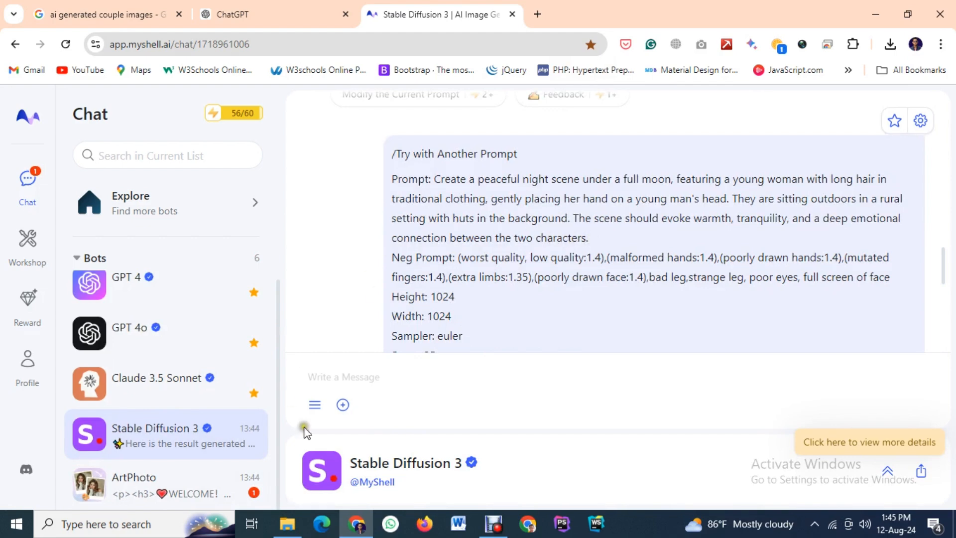
scroll(404, 295, "up", 5)
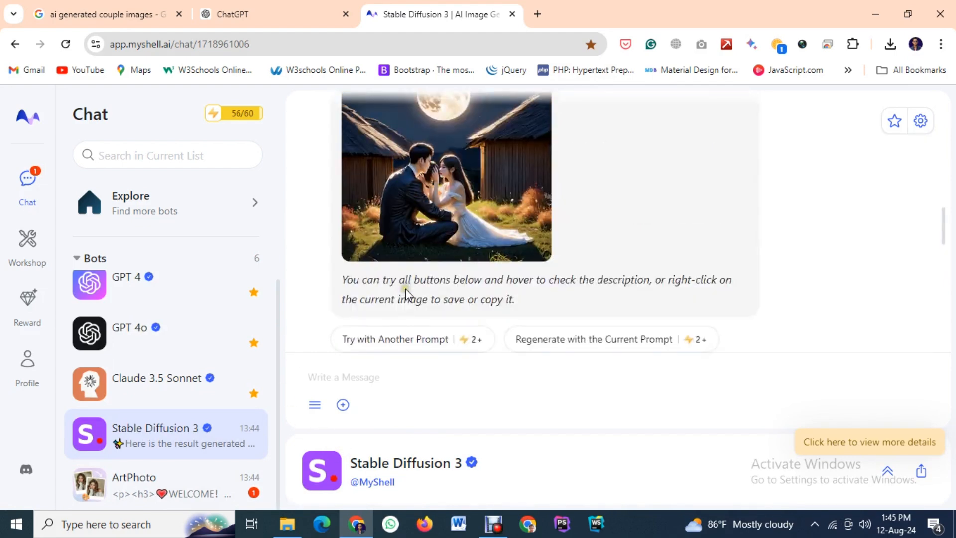
scroll(405, 295, "up", 3)
scroll(427, 306, "down", 4)
scroll(449, 323, "up", 5)
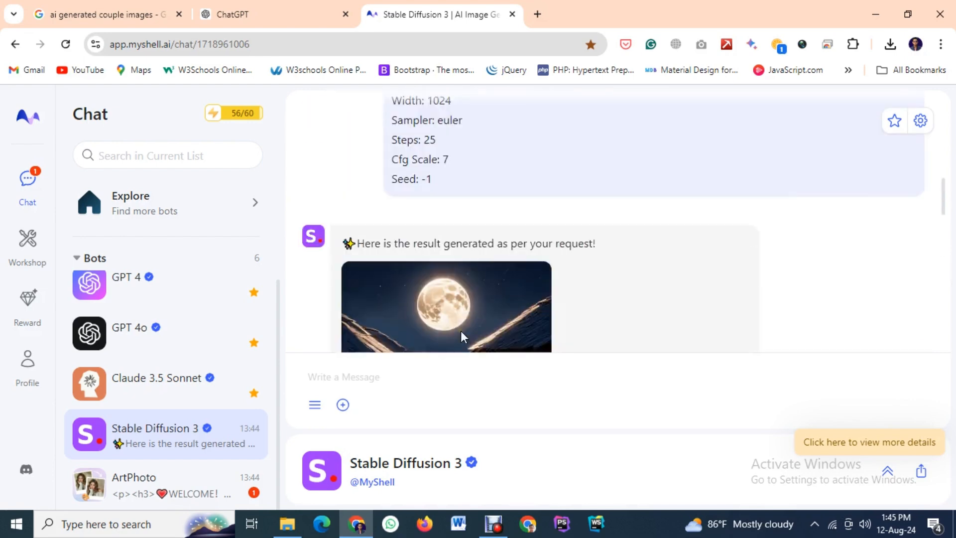
scroll(461, 324, "down", 2)
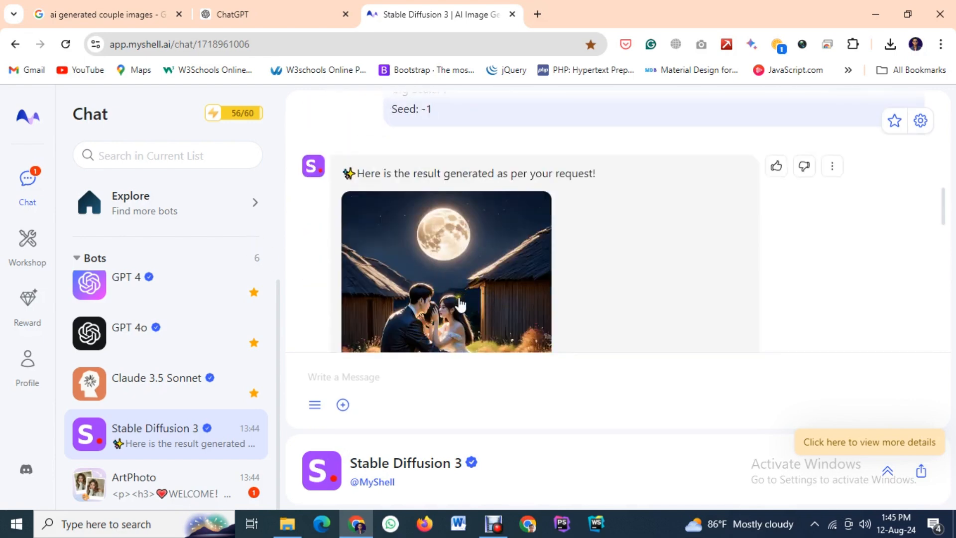
scroll(461, 305, "up", 4)
scroll(449, 303, "up", 2)
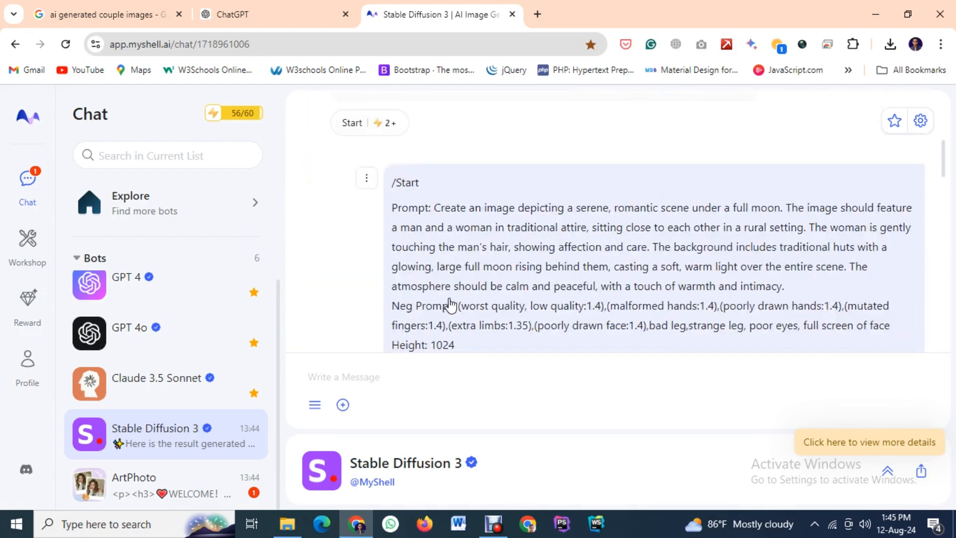
scroll(455, 306, "down", 10)
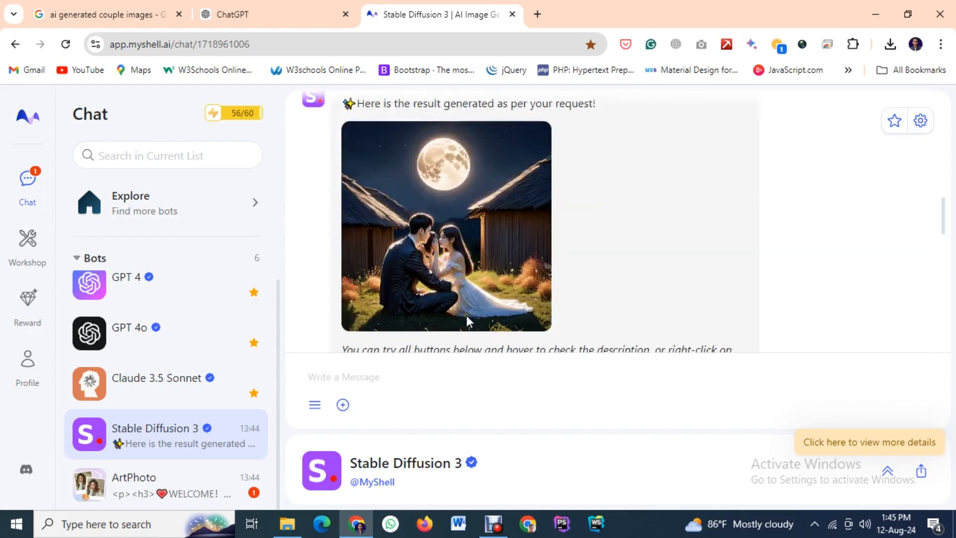
scroll(467, 314, "down", 4)
scroll(495, 203, "up", 3)
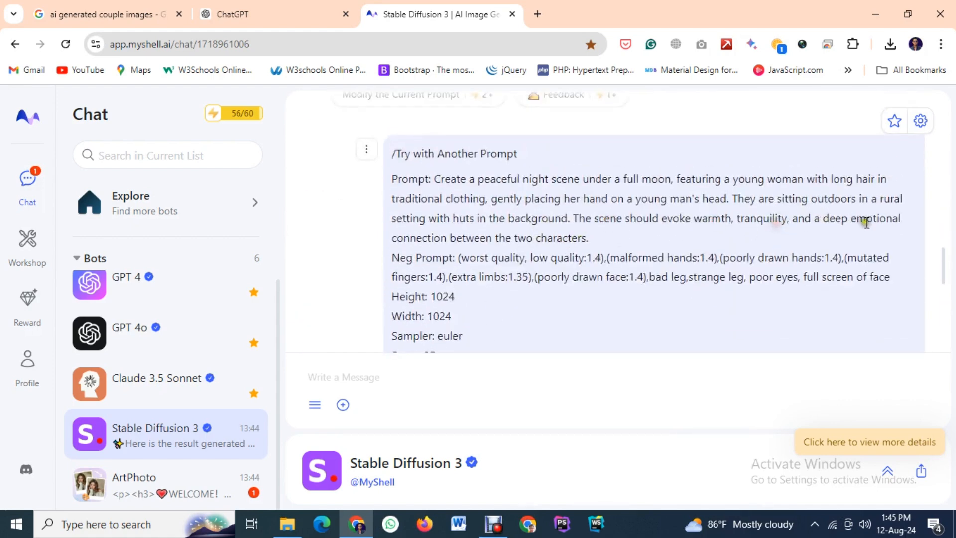
left_click(589, 237)
scroll(429, 214, "up", 4)
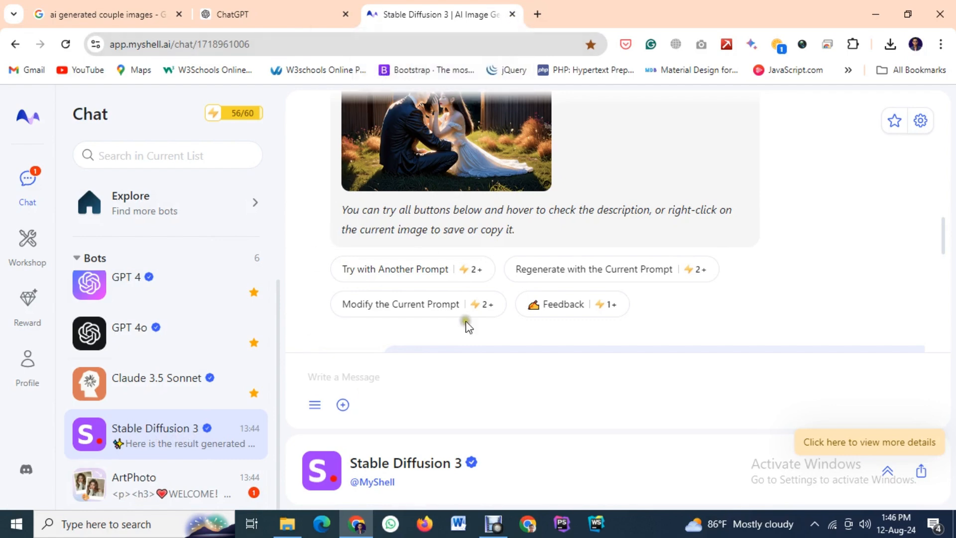
Step: Close the MyShell tab, search Google for "openart" in a new one and open the sponsored OpenArt AI result
left_click(511, 19)
left_click(371, 14)
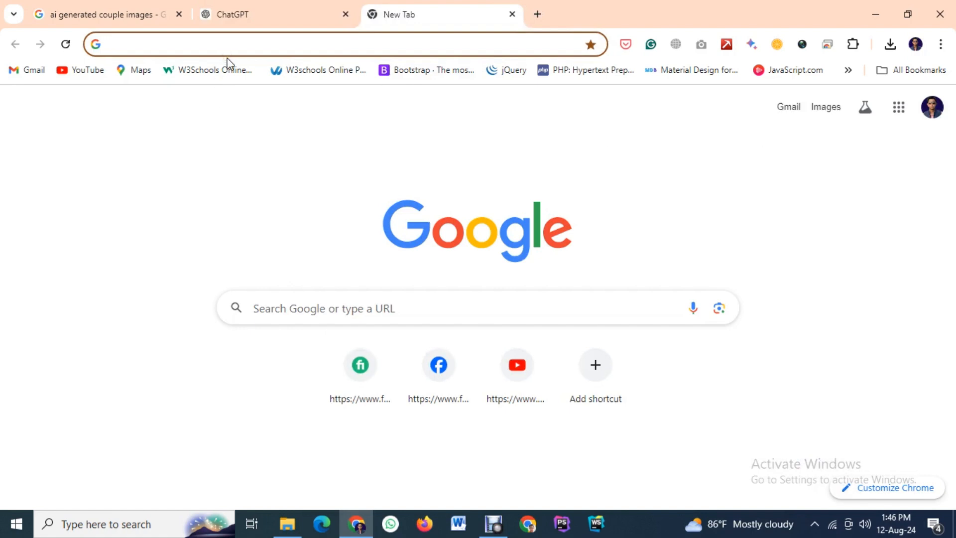
type("p")
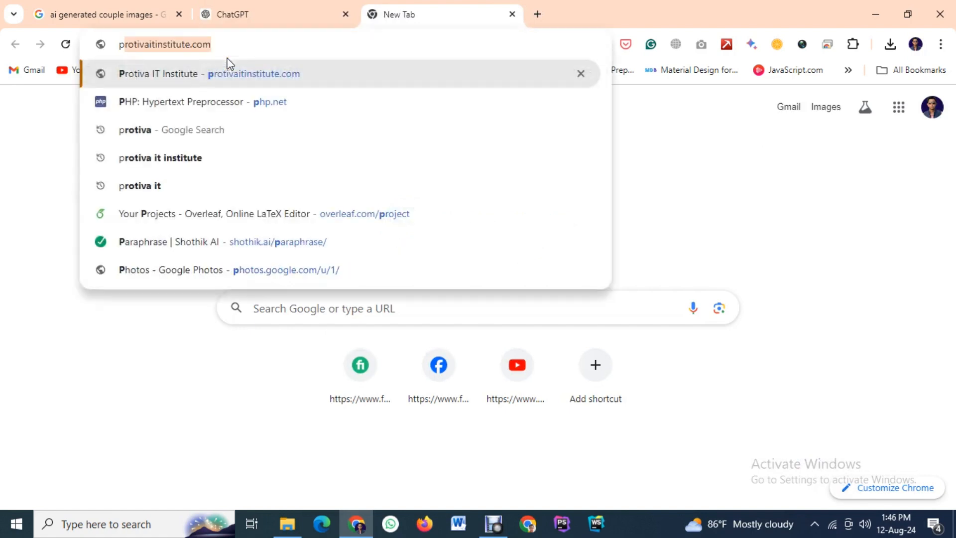
key("BackSpace")
type("ope")
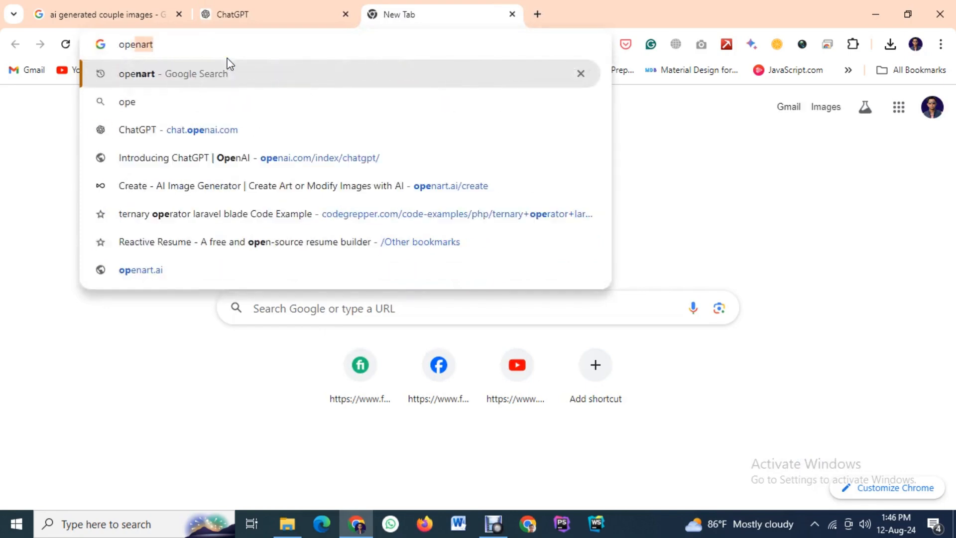
key("Return")
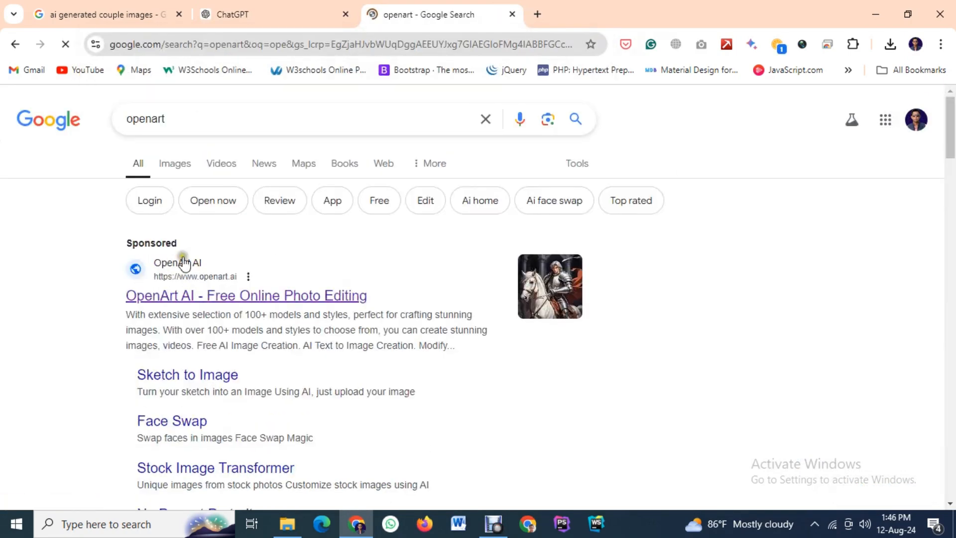
left_click(214, 303)
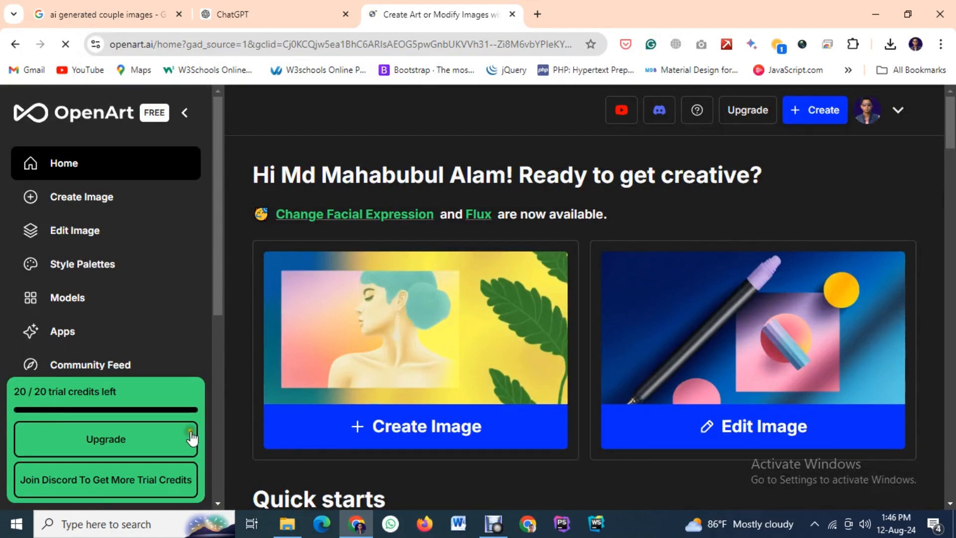
Step: Look through the OpenArt home page's creation options, quick starts and featured apps
scroll(229, 392, "down", 8)
scroll(229, 392, "up", 8)
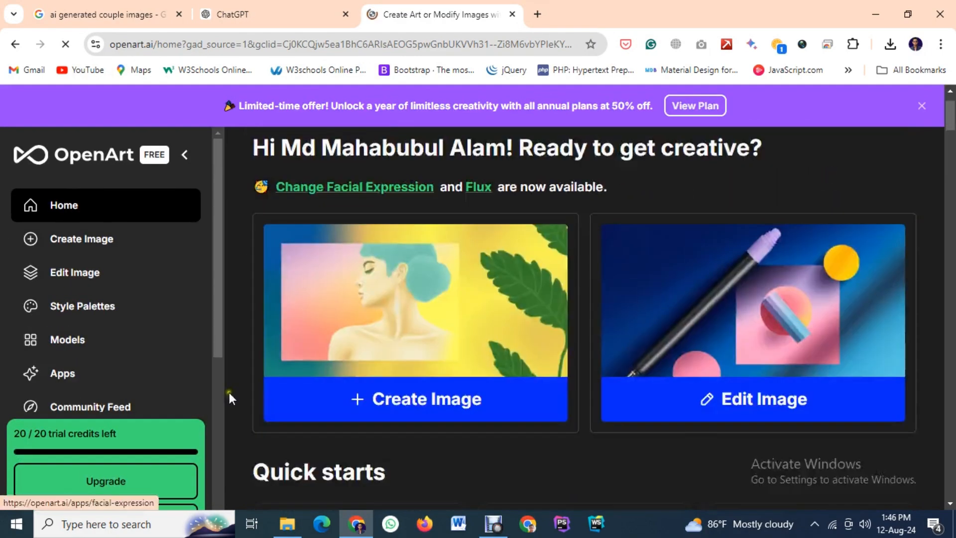
scroll(408, 399, "down", 5)
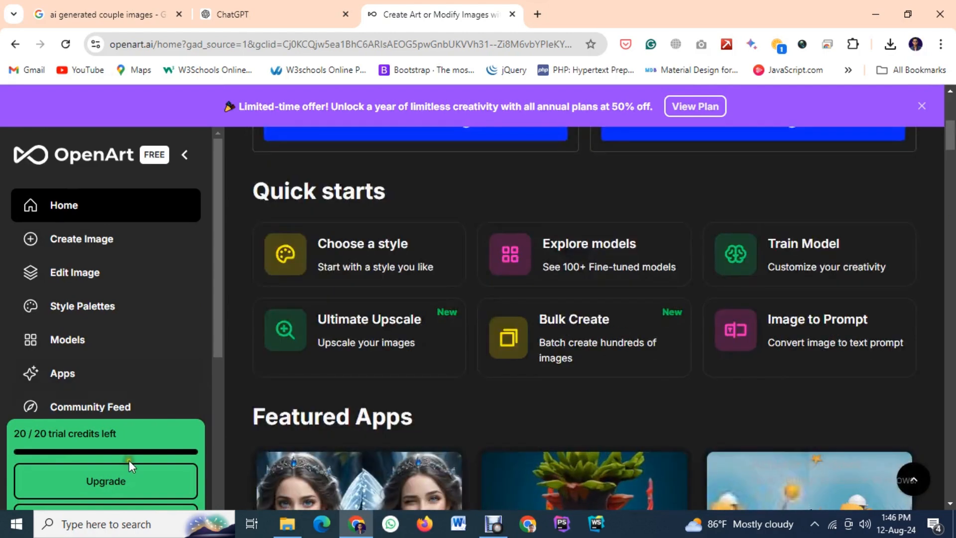
scroll(129, 460, "down", 2)
scroll(252, 397, "down", 7)
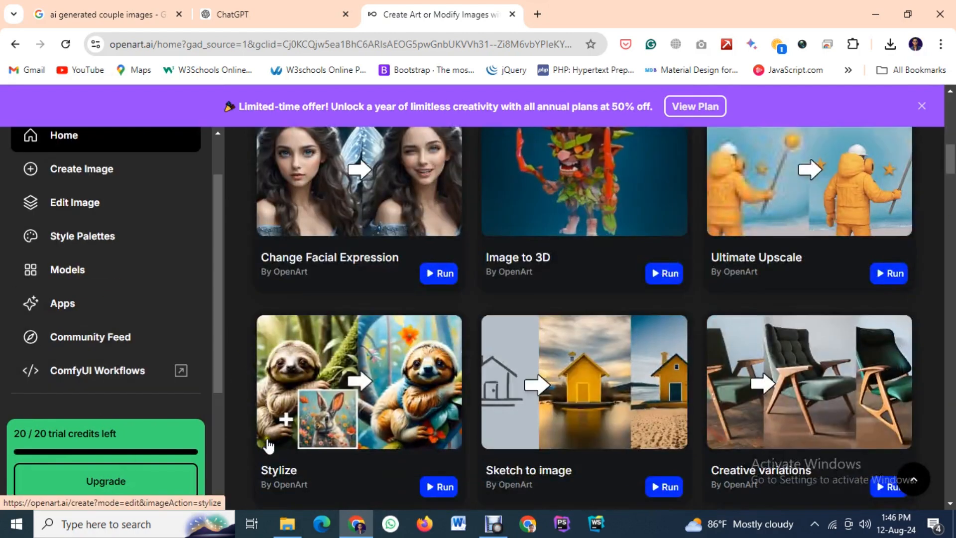
scroll(316, 434, "up", 8)
scroll(273, 390, "up", 5)
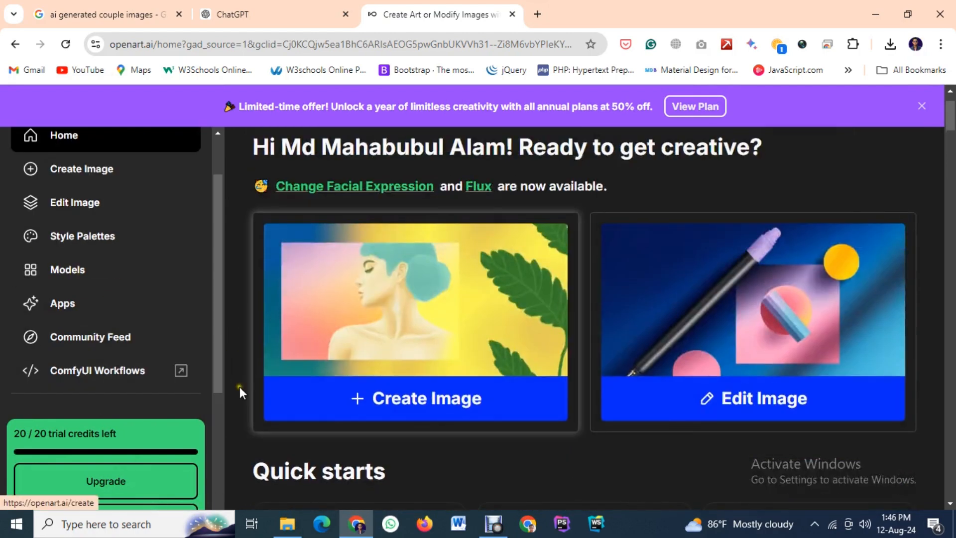
scroll(50, 264, "up", 2)
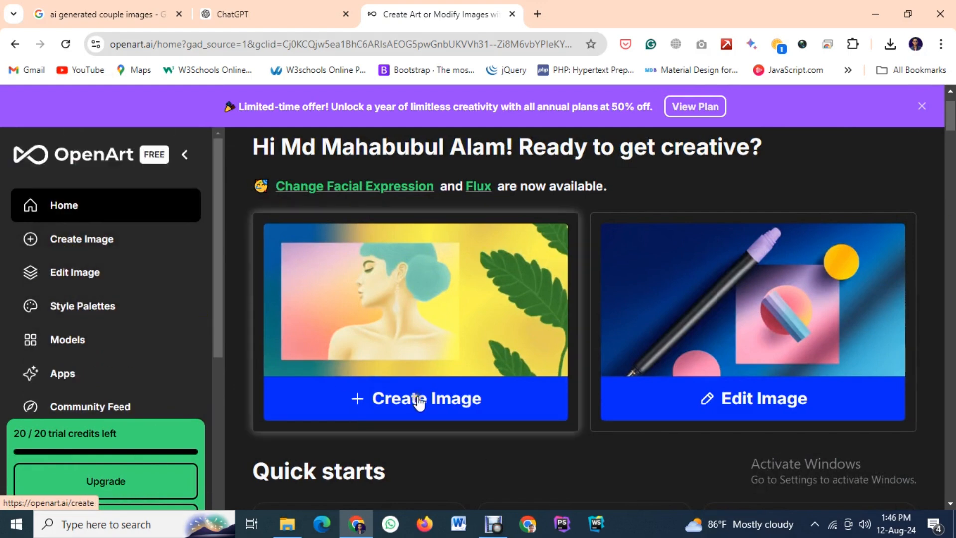
Step: Open image creation and enter the prompt for a peaceful full-moon night scene with a young woman placing her hand on a young man's head
left_click(78, 247)
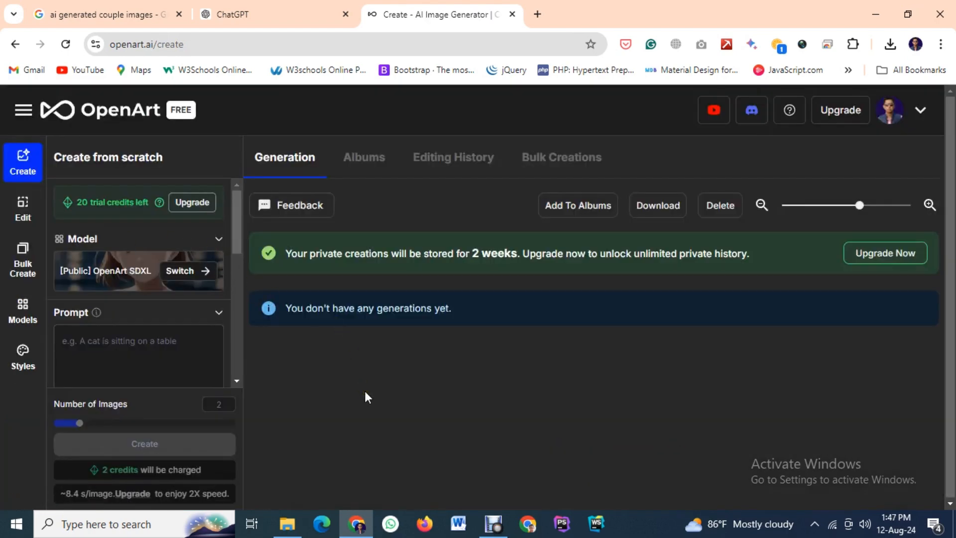
left_click(90, 339)
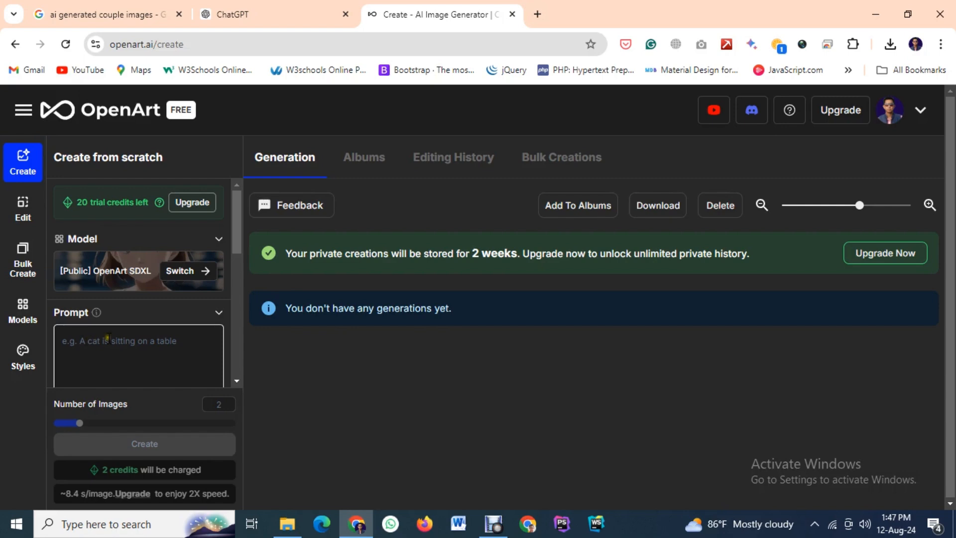
left_click(94, 343)
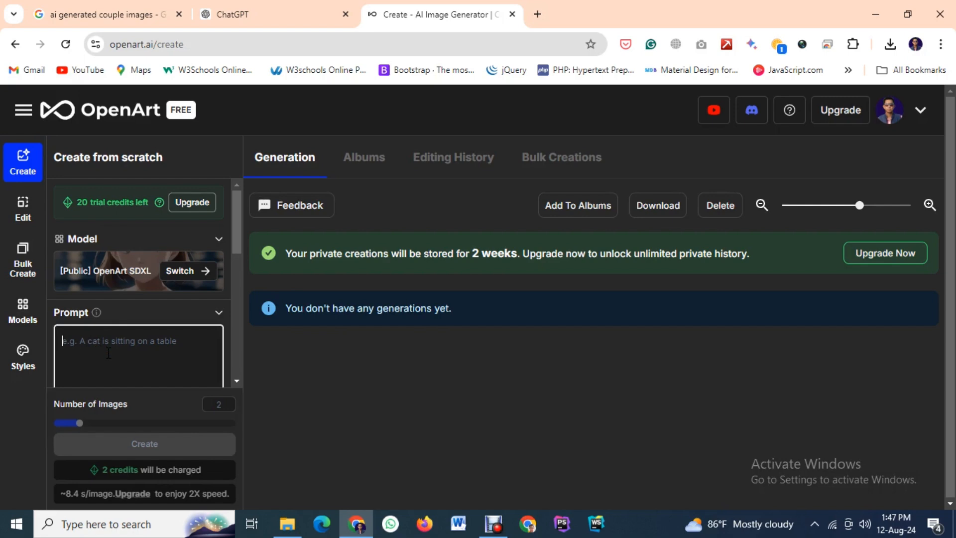
type("Create a peaceful night scene under a full moon, featuring a young woman with long hair in traditional clothing, gently placing her hand on a young man's head. They are sitting outdoors in a rural setting with huts in the background. The scene should evoke warmth, tranquility, and a deep emotional connection between the two characters.")
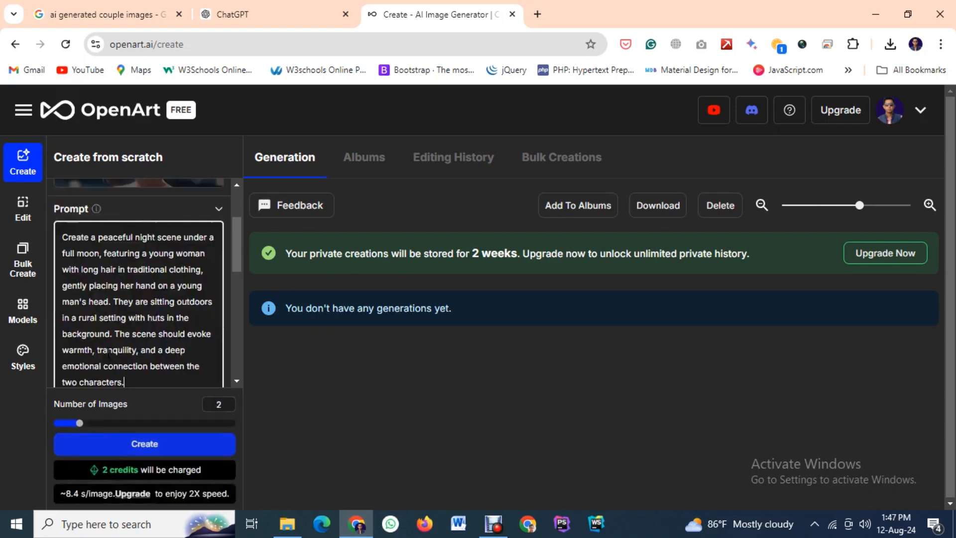
Step: Review the image guidance, output size and expanded advanced settings, and generate two images from the prompt
scroll(108, 353, "down", 4)
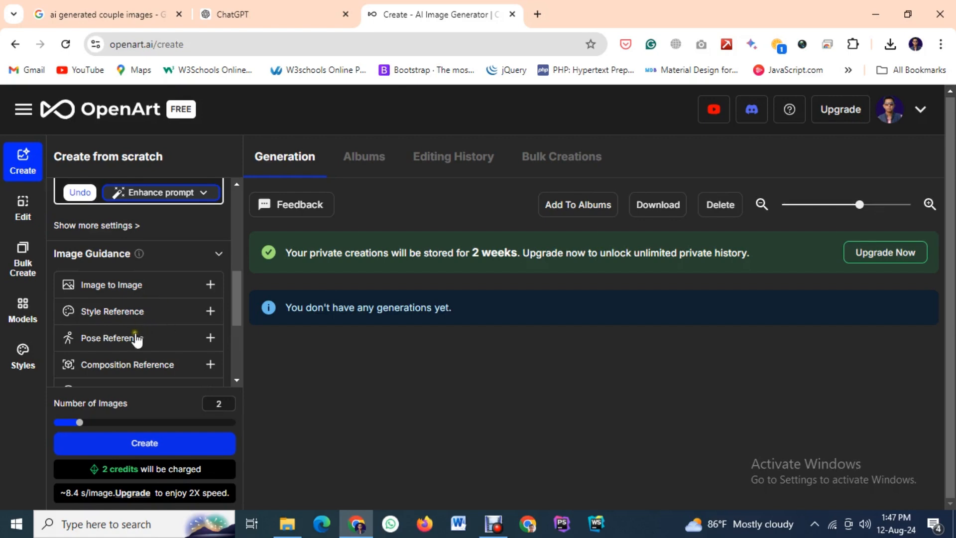
scroll(193, 374, "down", 4)
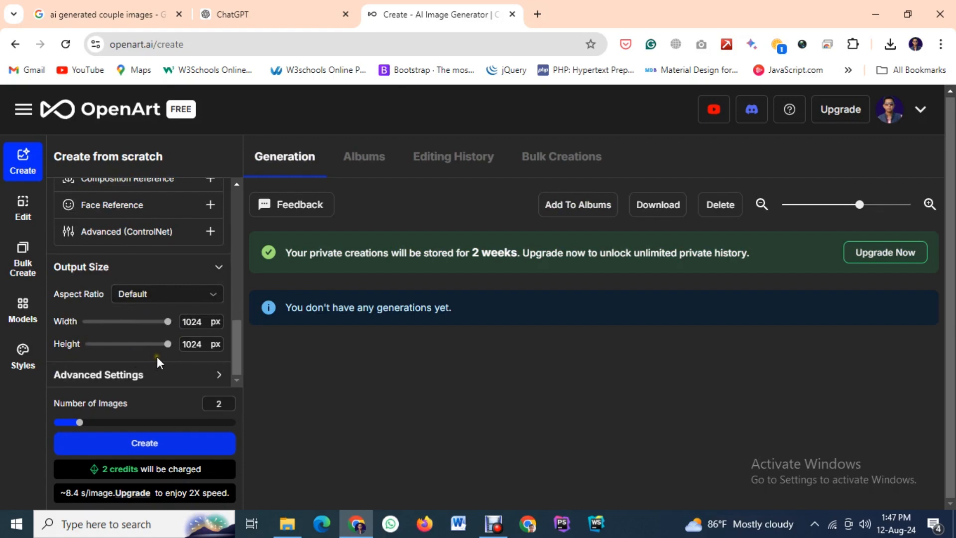
left_click(162, 371)
scroll(149, 358, "down", 3)
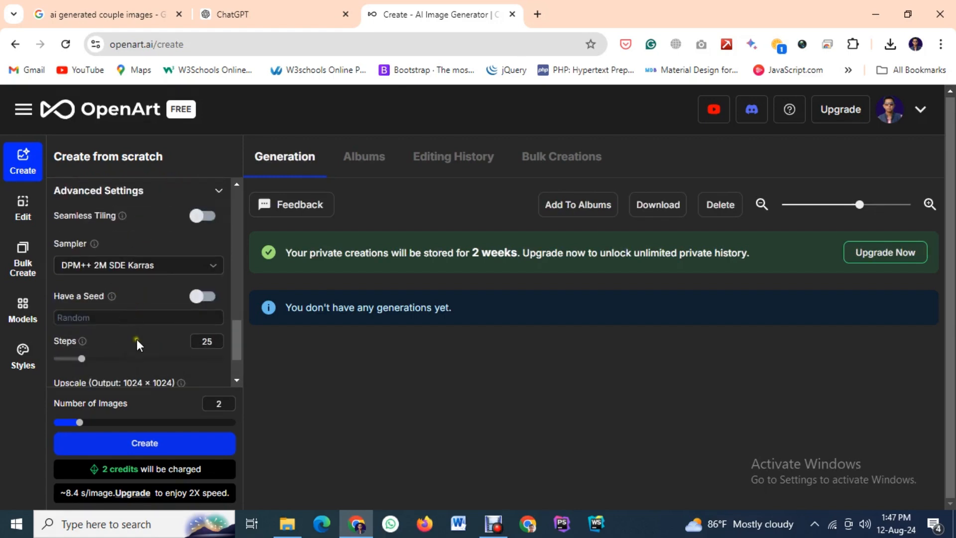
scroll(137, 342, "down", 2)
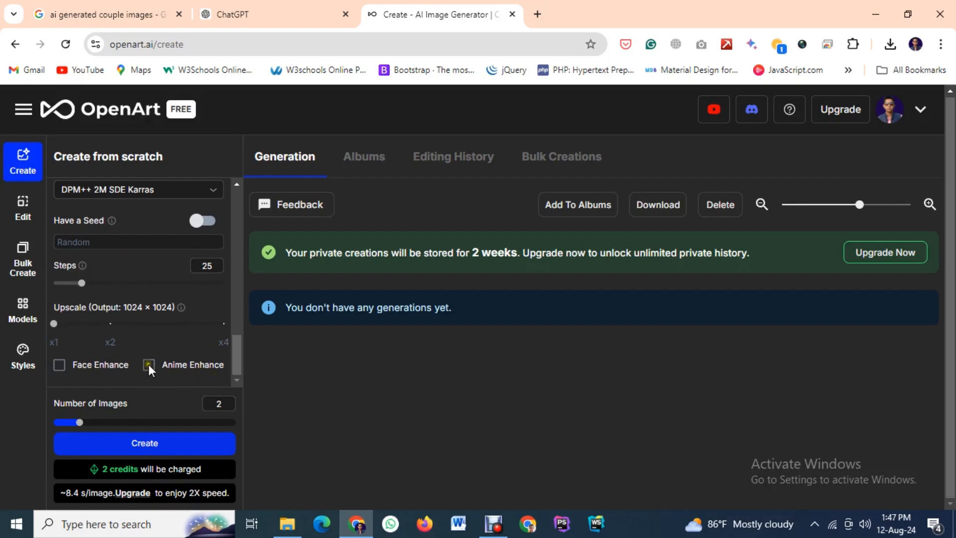
scroll(149, 364, "up", 10)
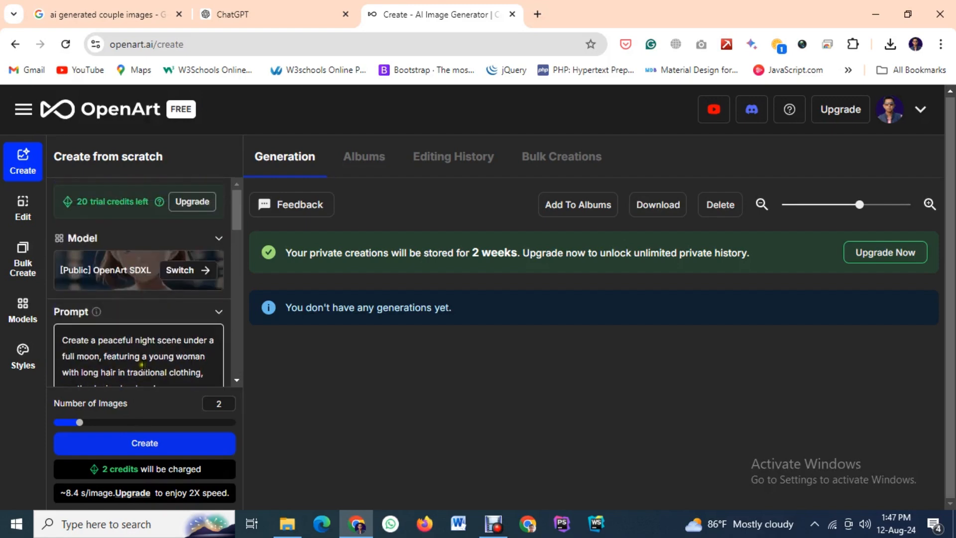
left_click(143, 445)
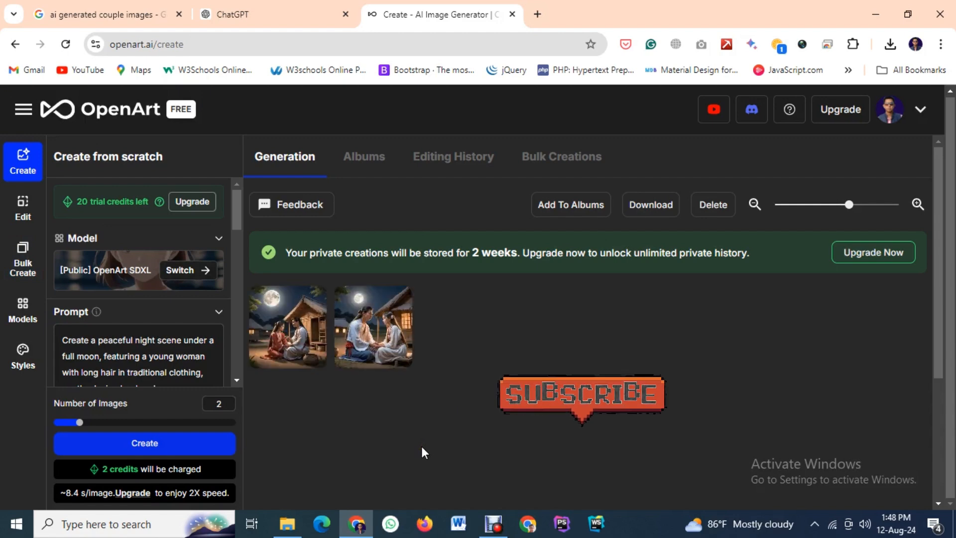
Step: Open the first generated couple image with its details, download it and close the enlarged view
mouse_move(303, 351)
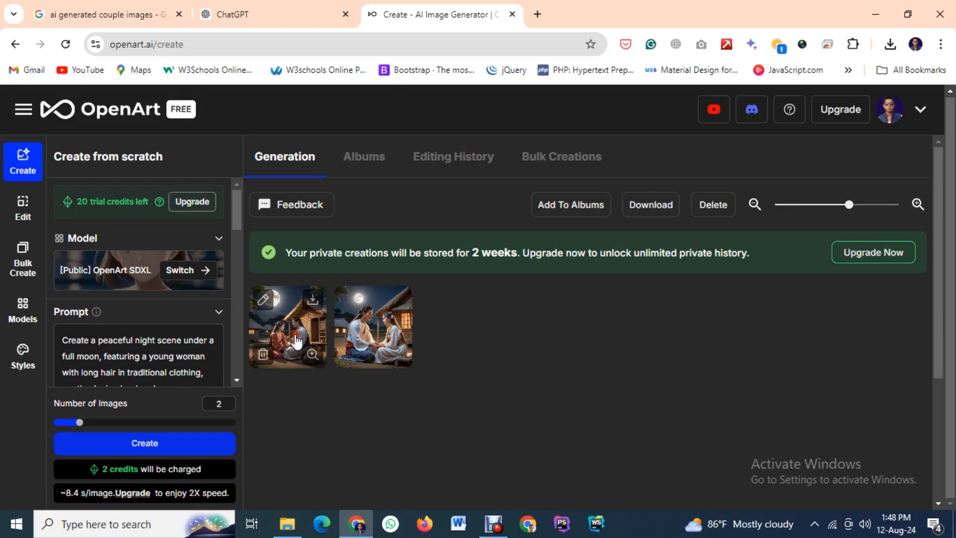
left_click(297, 342)
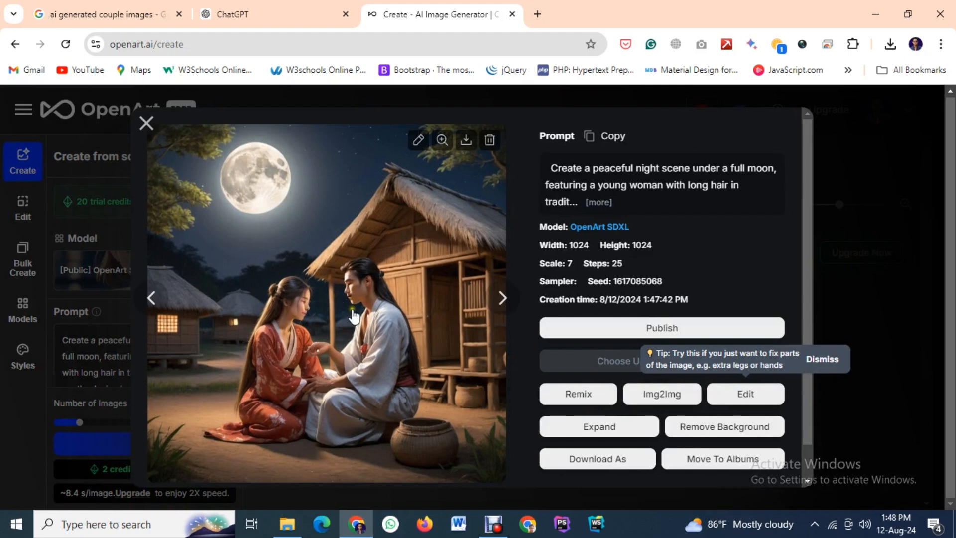
scroll(732, 423, "down", 1)
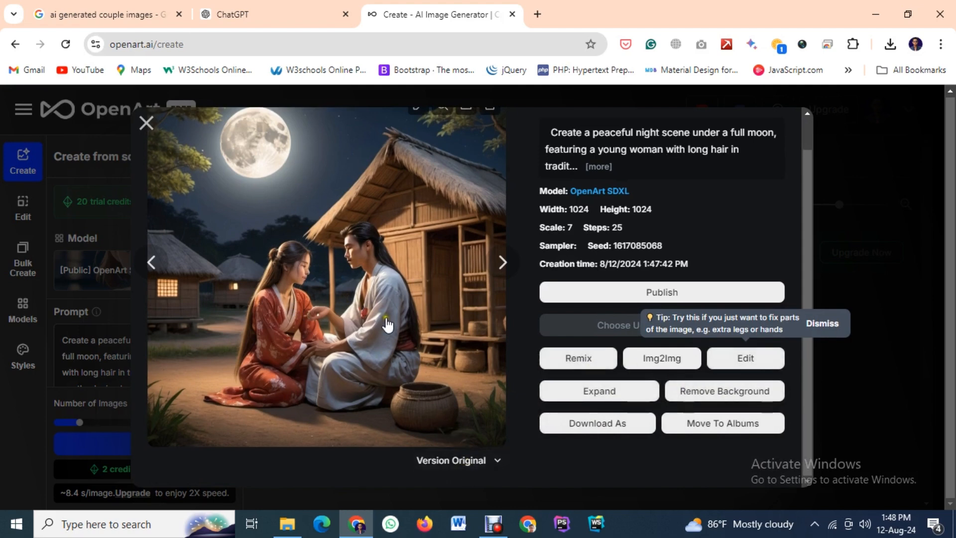
scroll(387, 319, "up", 1)
left_click(466, 140)
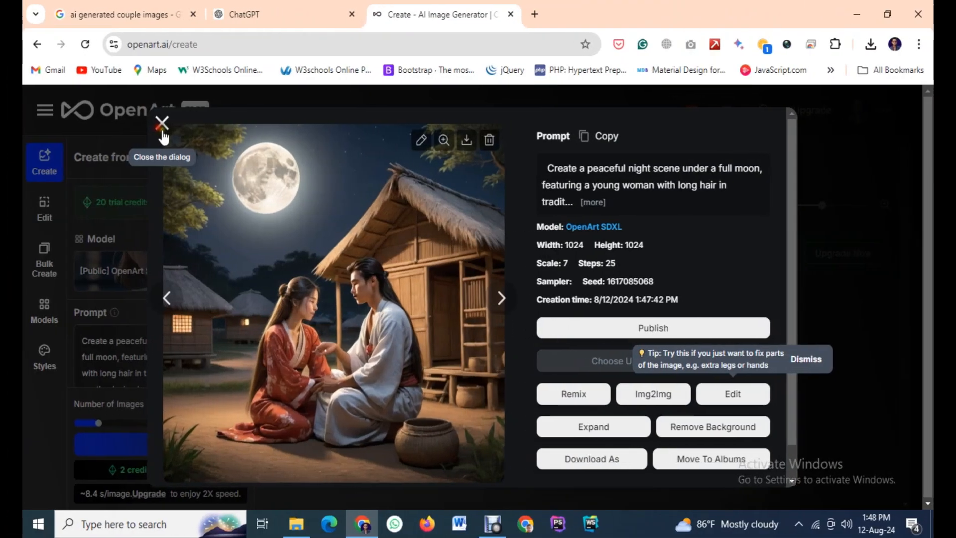
left_click(160, 123)
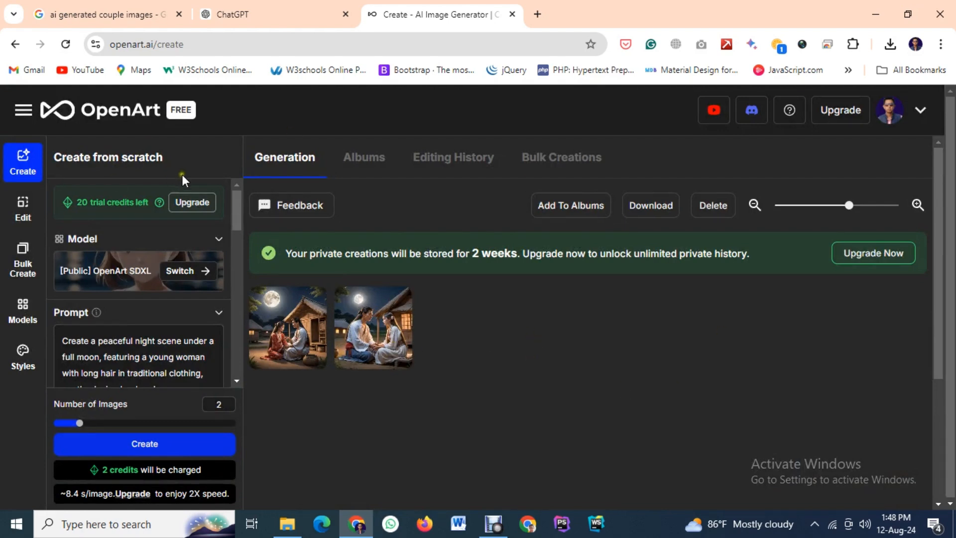
Step: Search Google for "lionardo.ai" in a new browser tab
left_click(536, 15)
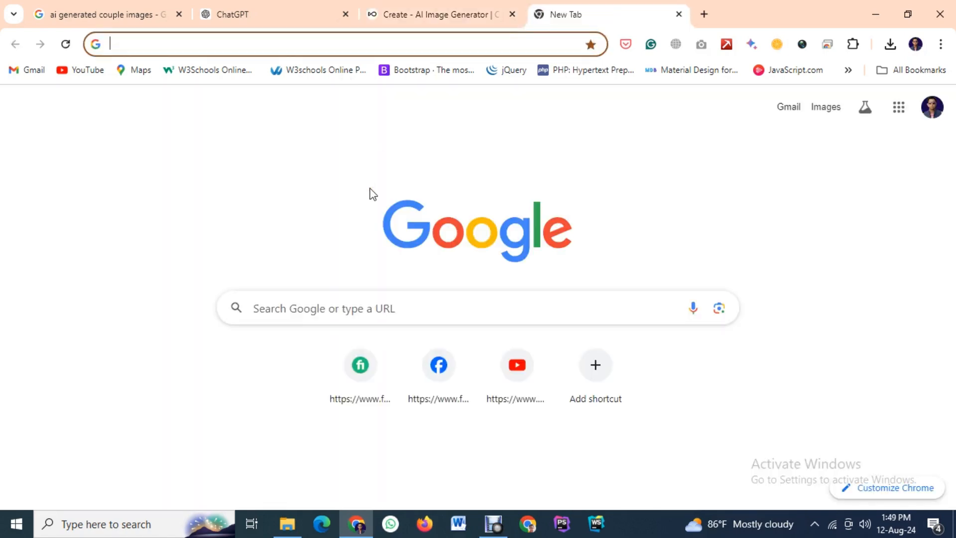
type("li")
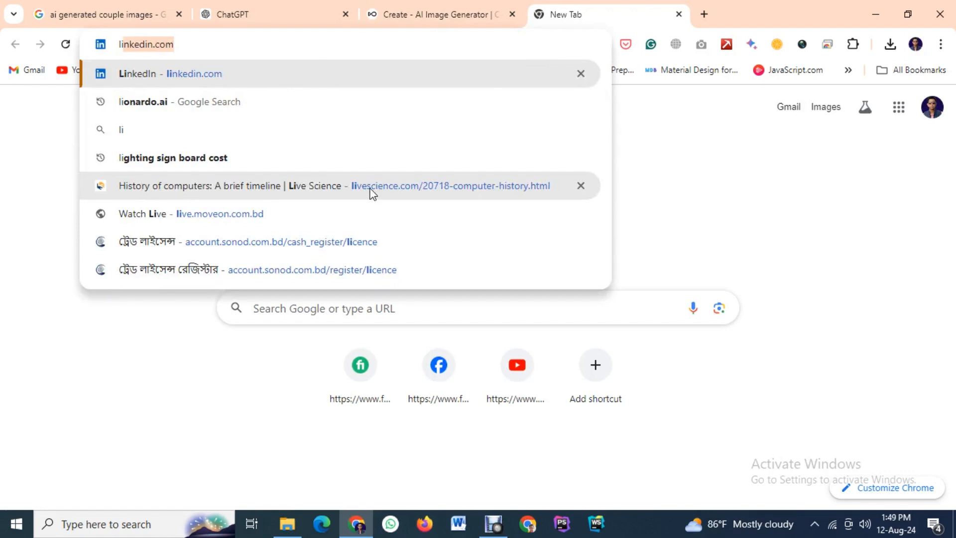
type("onardo.ai")
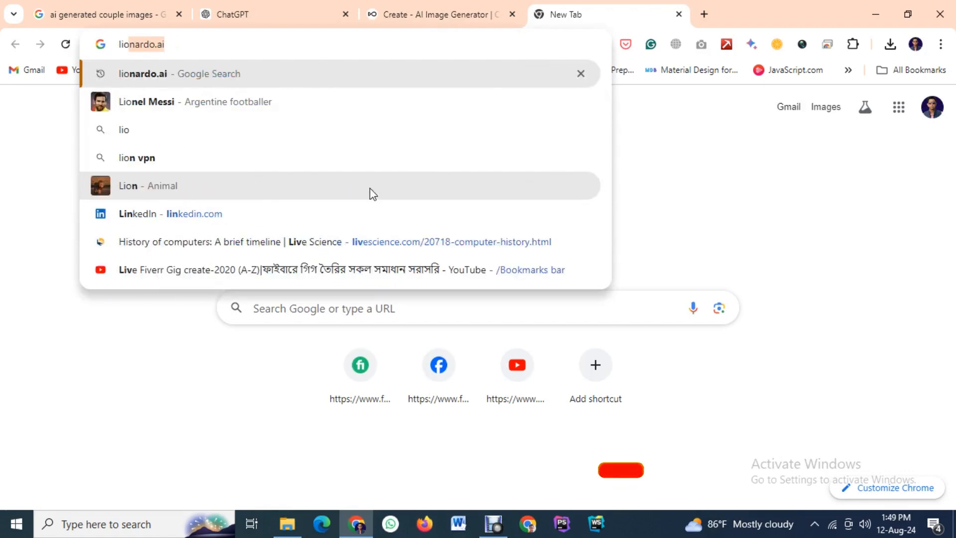
key("Return")
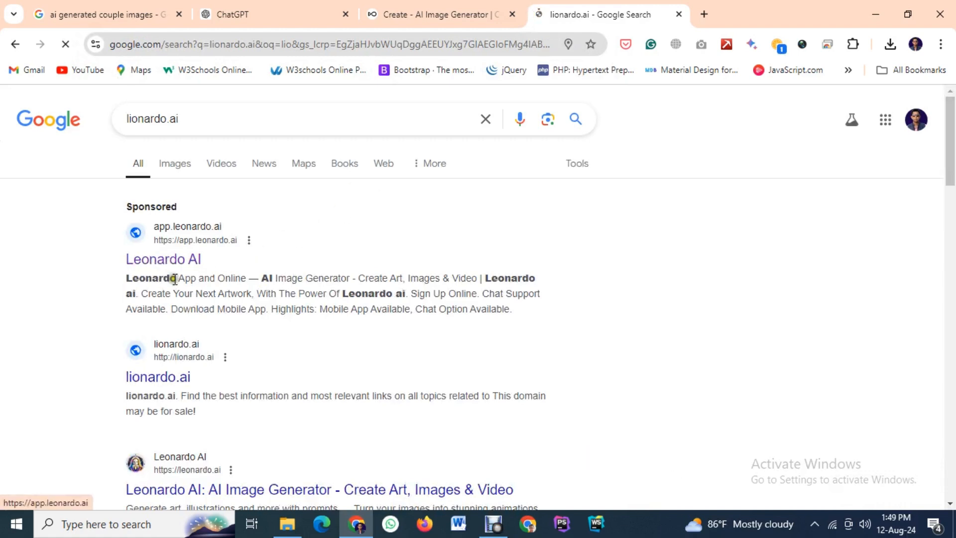
left_click(159, 378)
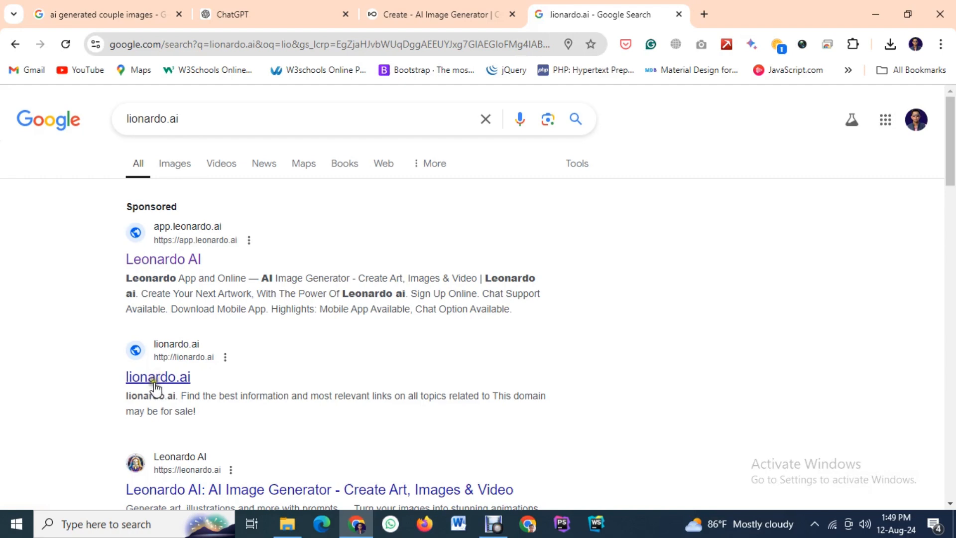
left_click(171, 378)
scroll(214, 469, "down", 4)
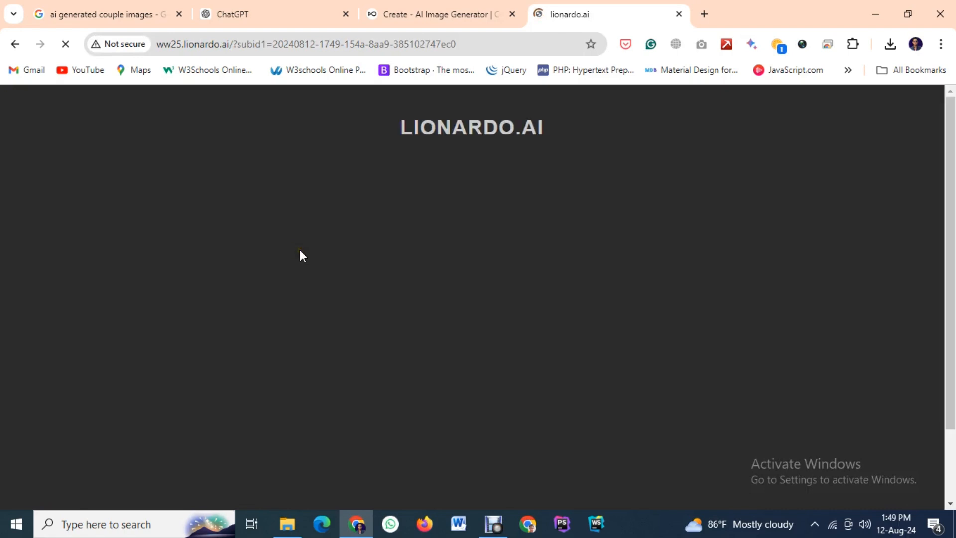
left_click(15, 44)
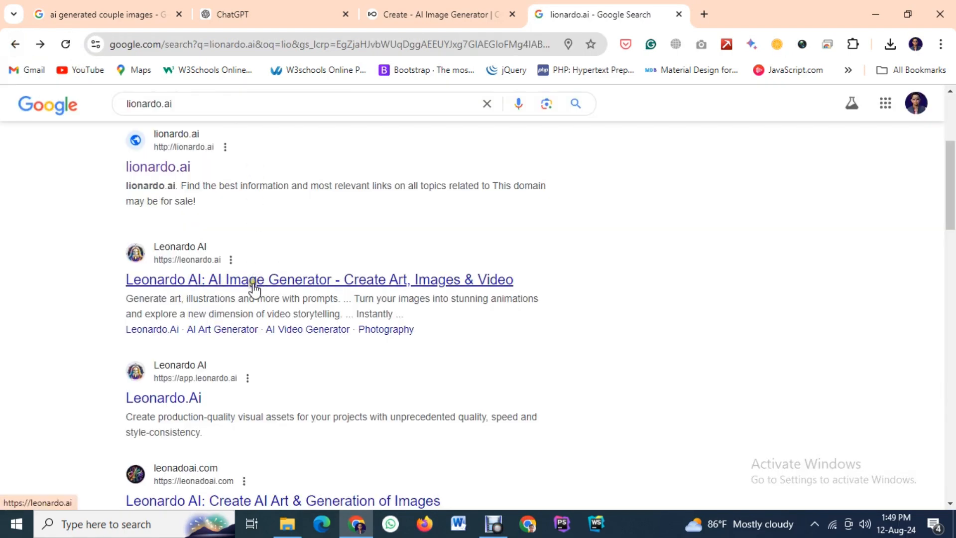
Step: Open the Leonardo AI image generator website from the search results and launch its app
left_click(155, 273)
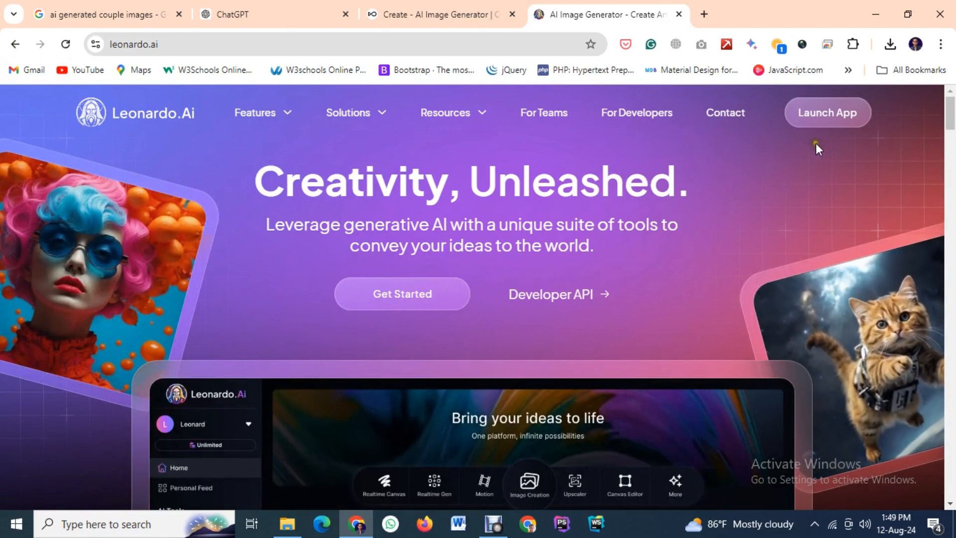
left_click(820, 123)
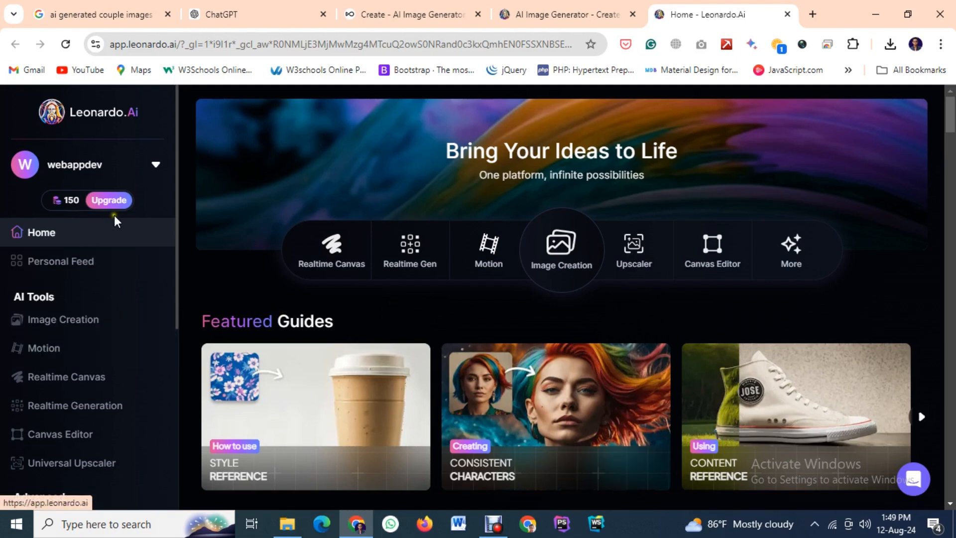
Step: Look over the Leonardo.Ai home page, including the token balance, AI tools, featured guides and community creations
mouse_move(74, 206)
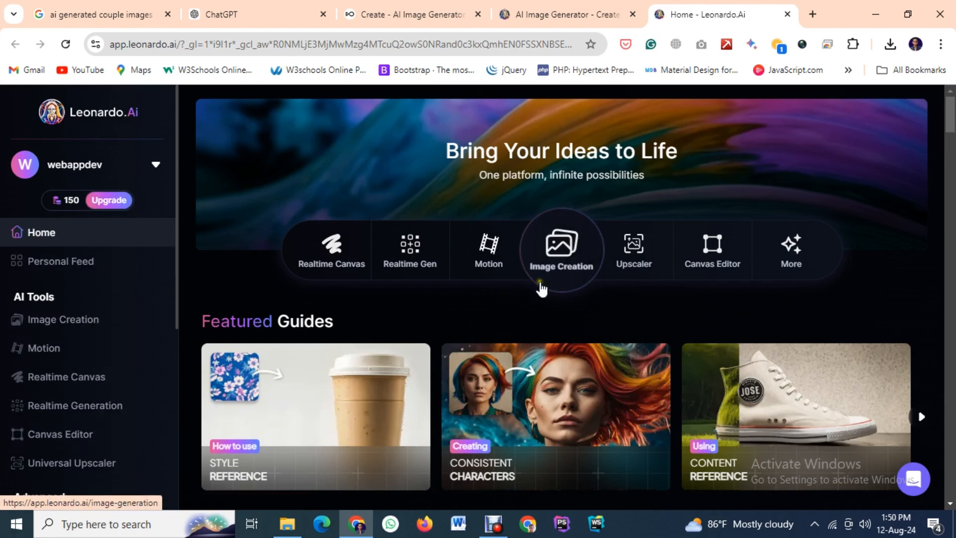
scroll(60, 369, "down", 7)
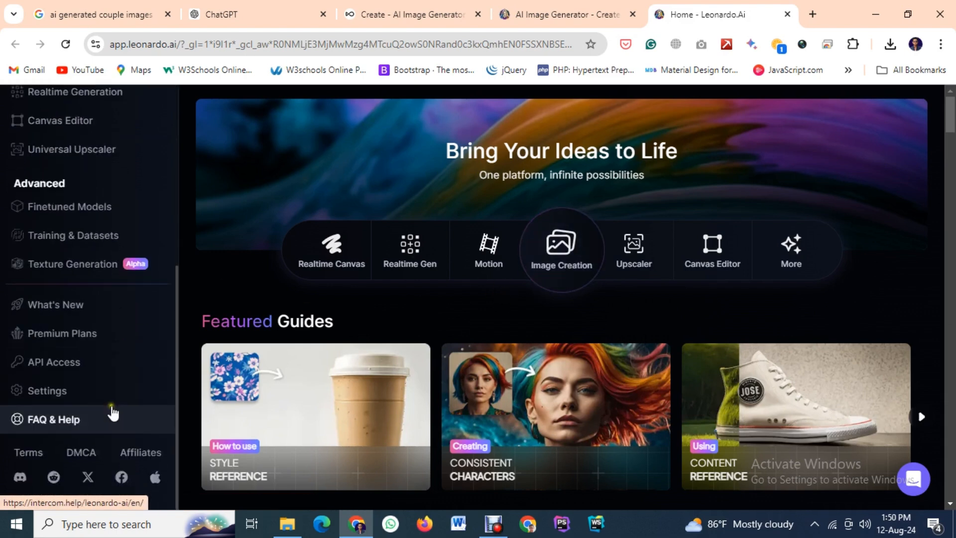
scroll(100, 384, "up", 4)
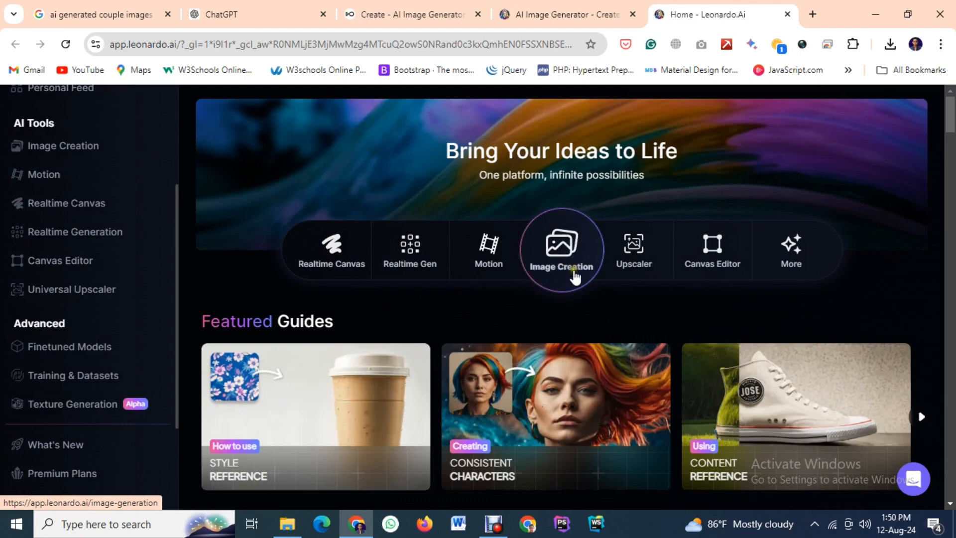
scroll(72, 351, "down", 8)
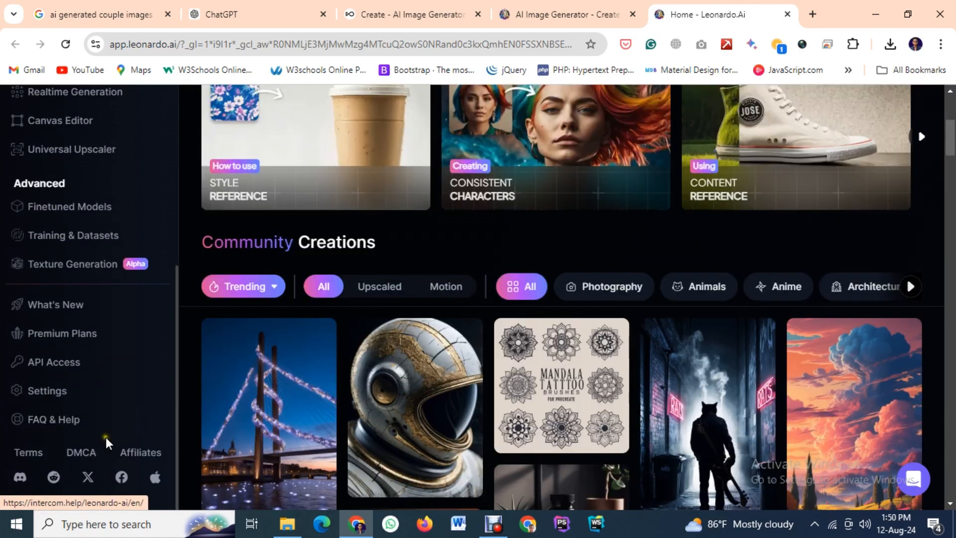
scroll(545, 256, "up", 5)
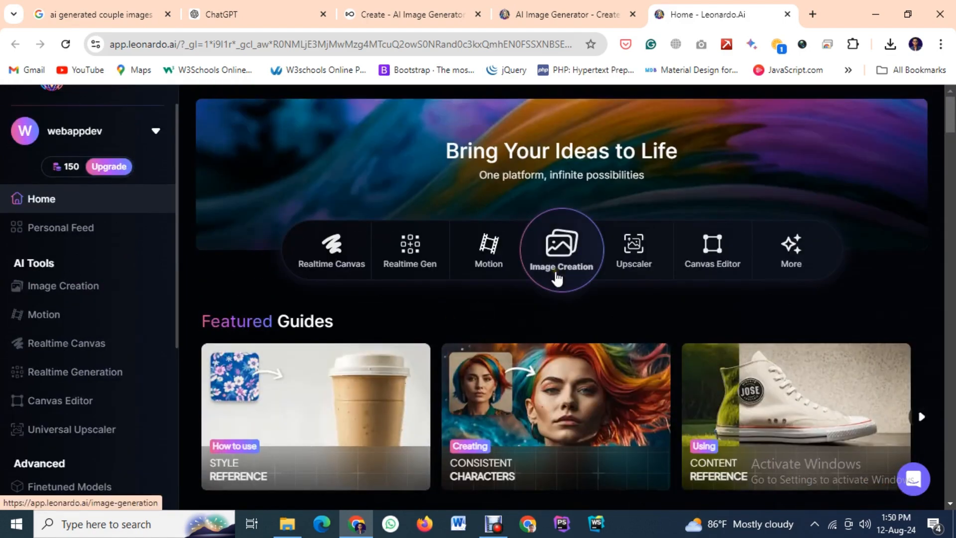
scroll(535, 339, "down", 1)
scroll(534, 340, "down", 2)
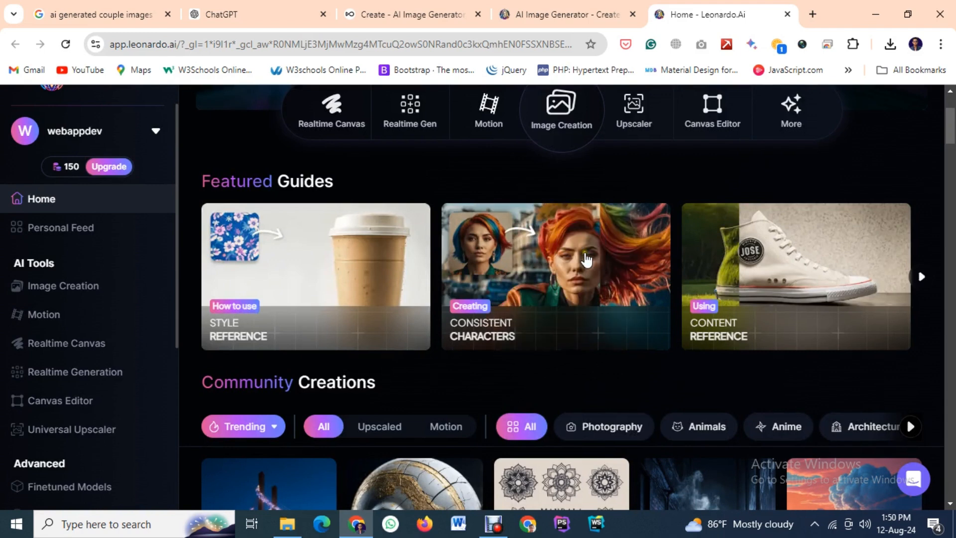
Step: Open the Image Creation tool and set the image dimensions to 2:3
left_click(558, 130)
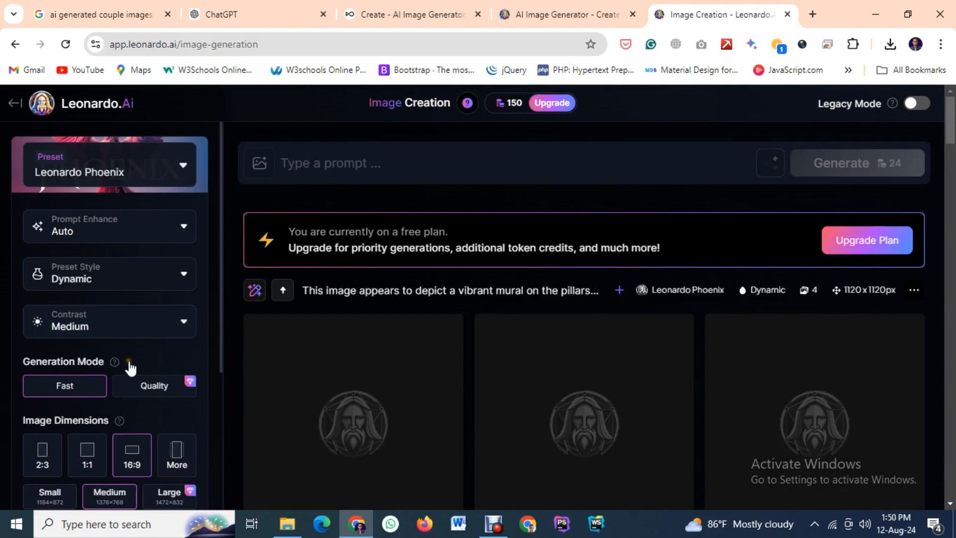
scroll(109, 441, "down", 4)
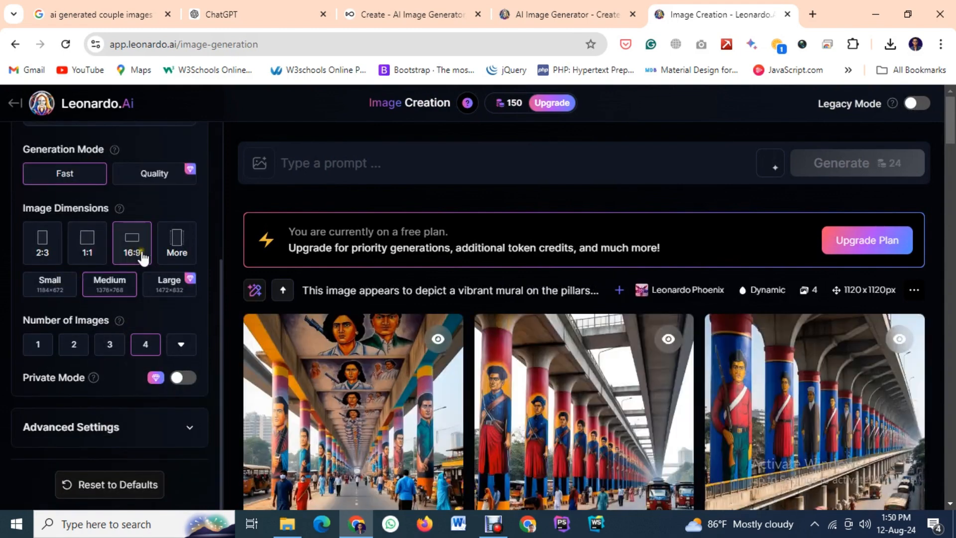
left_click(46, 254)
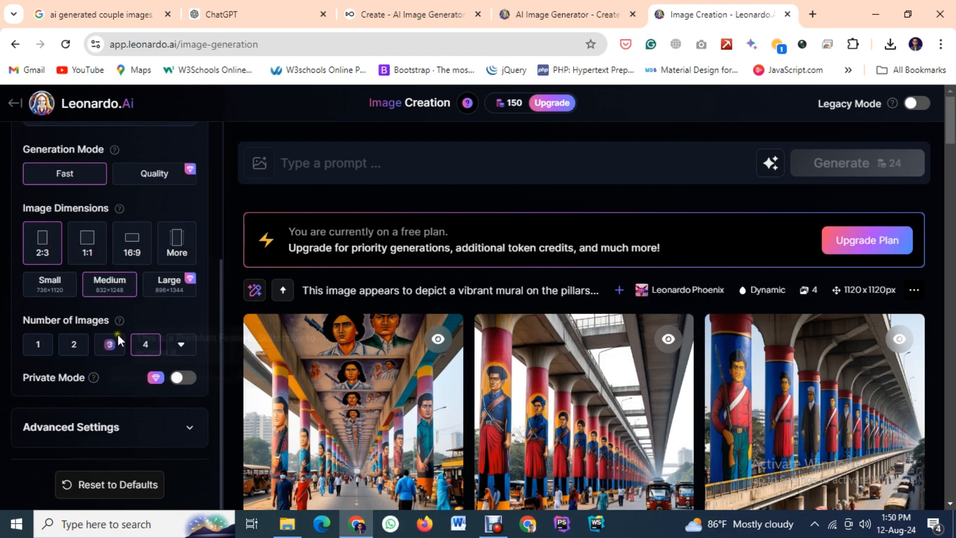
Step: Expand the Advanced Settings and look over the model, negative prompt, tiling, seed and other generation options
scroll(132, 300, "down", 5)
scroll(131, 427, "down", 1)
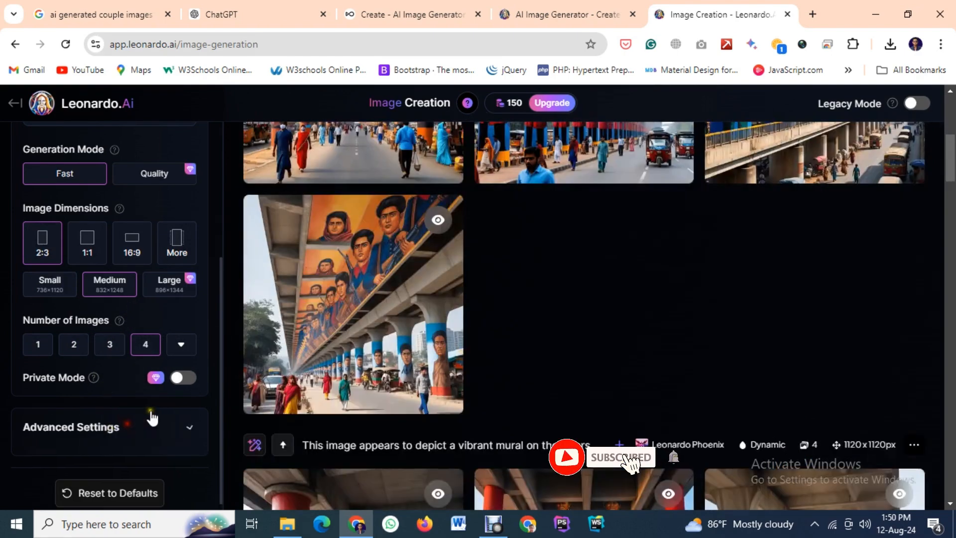
left_click(145, 416)
scroll(108, 393, "down", 4)
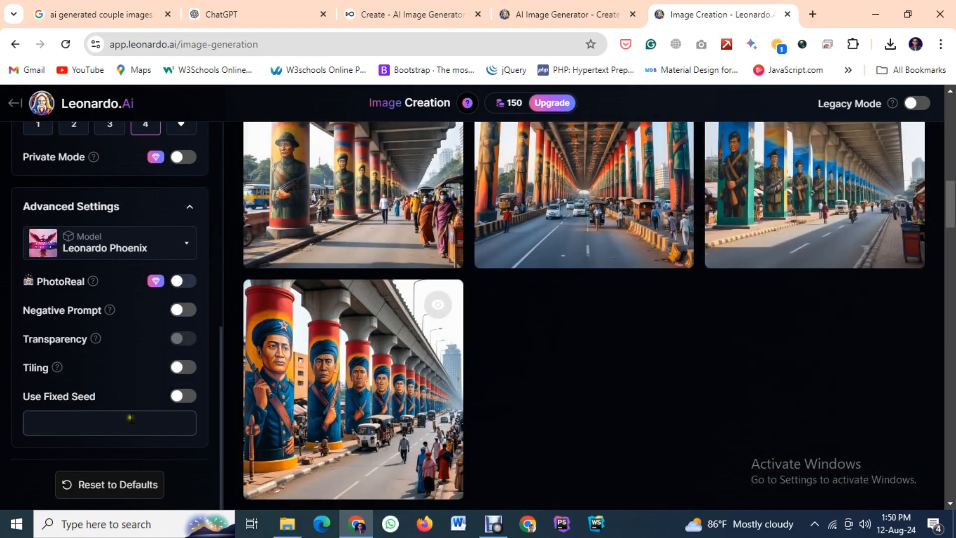
scroll(97, 263, "up", 5)
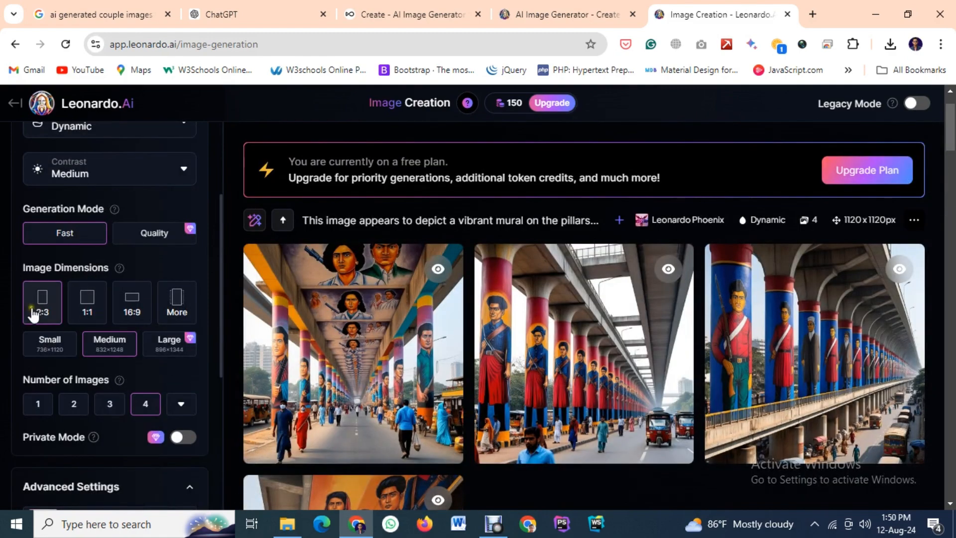
scroll(109, 334, "up", 3)
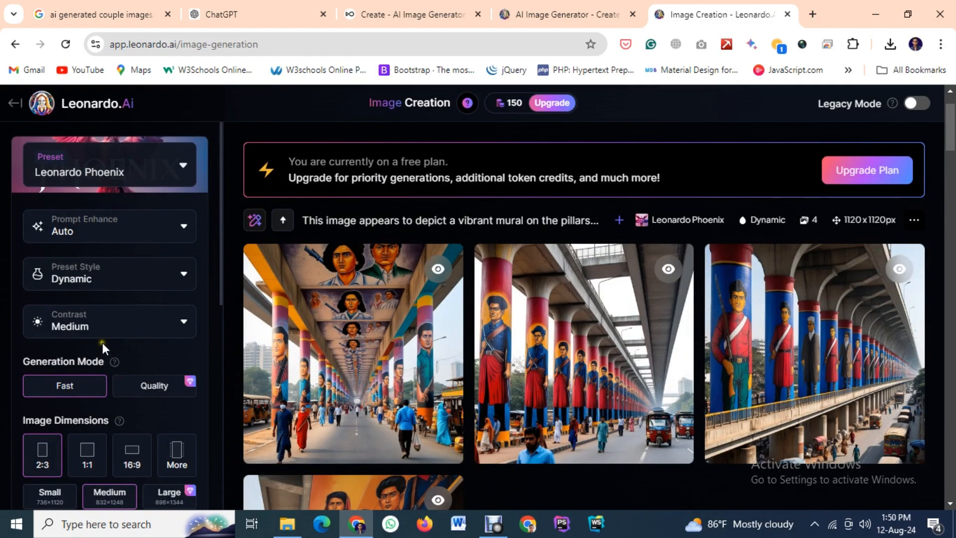
scroll(118, 314, "up", 2)
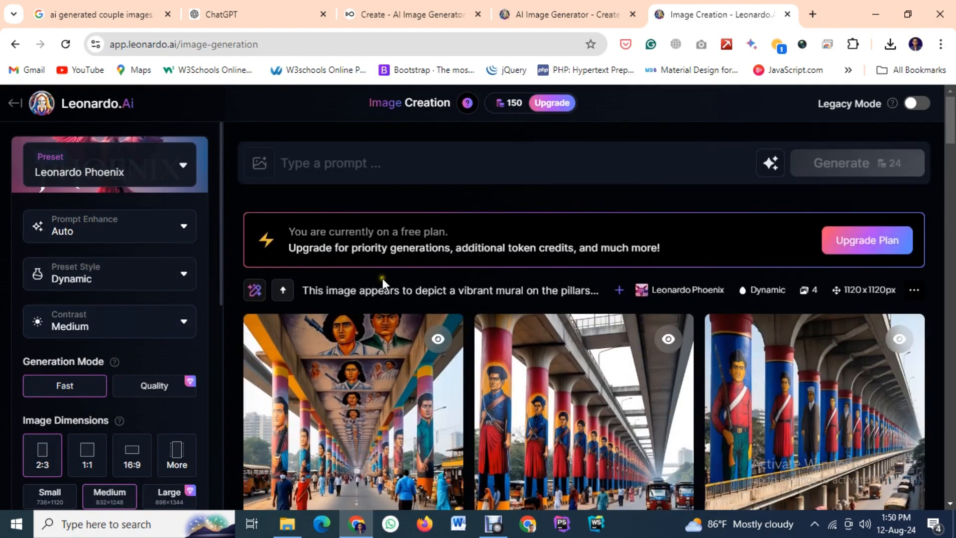
Step: Enter the ChatGPT prompt about the couple's peaceful night scene under a full moon and generate the images
left_click(332, 167)
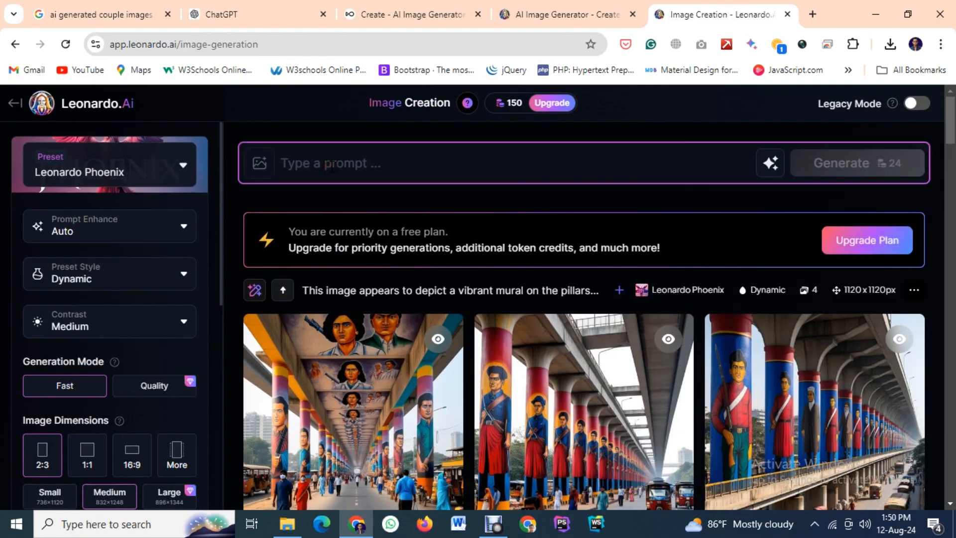
type("Create a peaceful night scene under a full moon, featuring a young woman with long hair in traditional clothing, gently placing her hand on a young man's head. They are sitting outdoors in a rural setting with huts in the background. The scene should evoke warmth, tranquility, and a deep emotional connection between the two characters.")
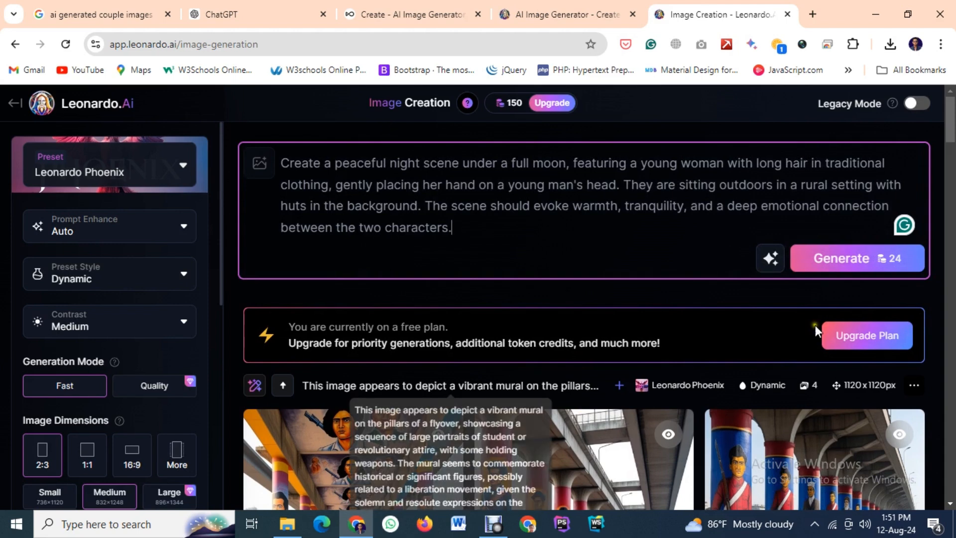
left_click(858, 273)
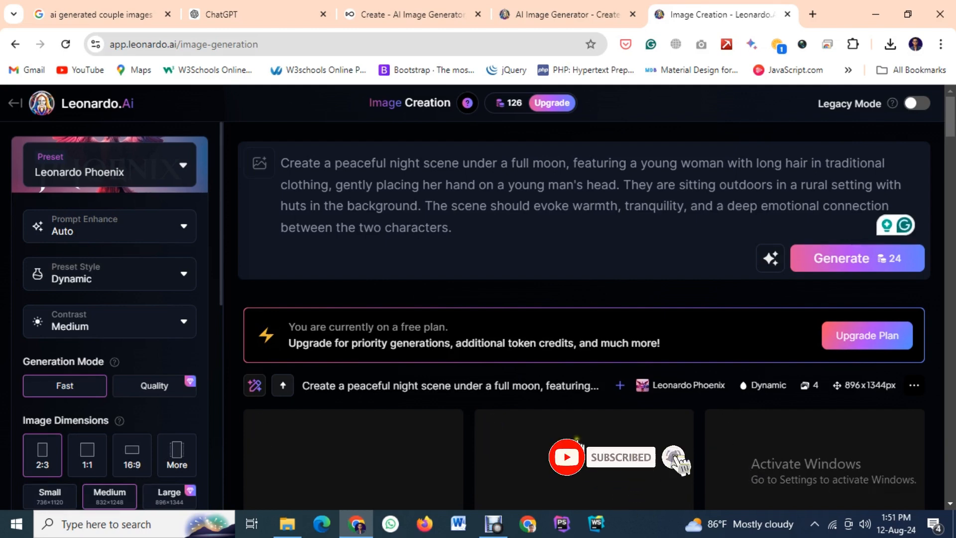
Step: Look over the generated moonlit couple images and compare them with one another
scroll(577, 439, "down", 4)
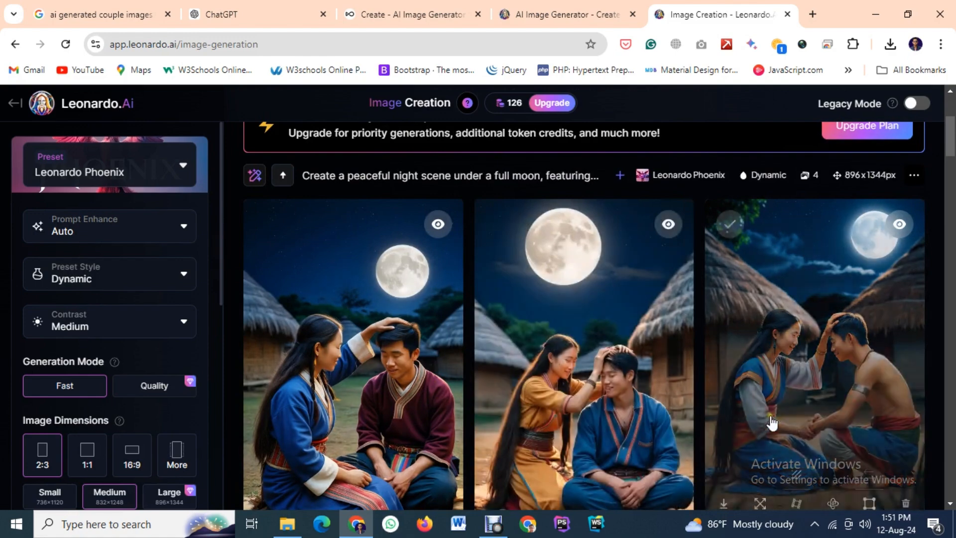
scroll(757, 426, "down", 5)
scroll(561, 442, "up", 3)
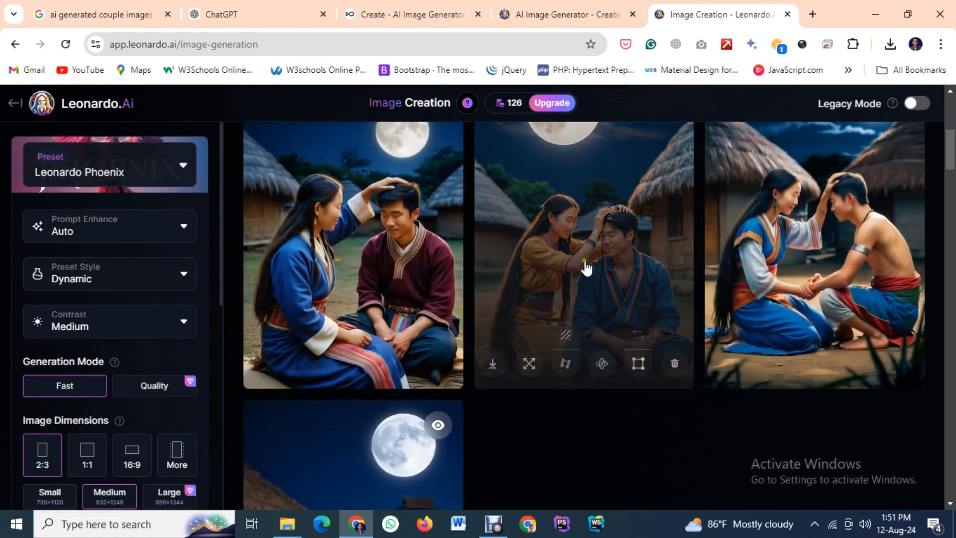
scroll(419, 373, "up", 2)
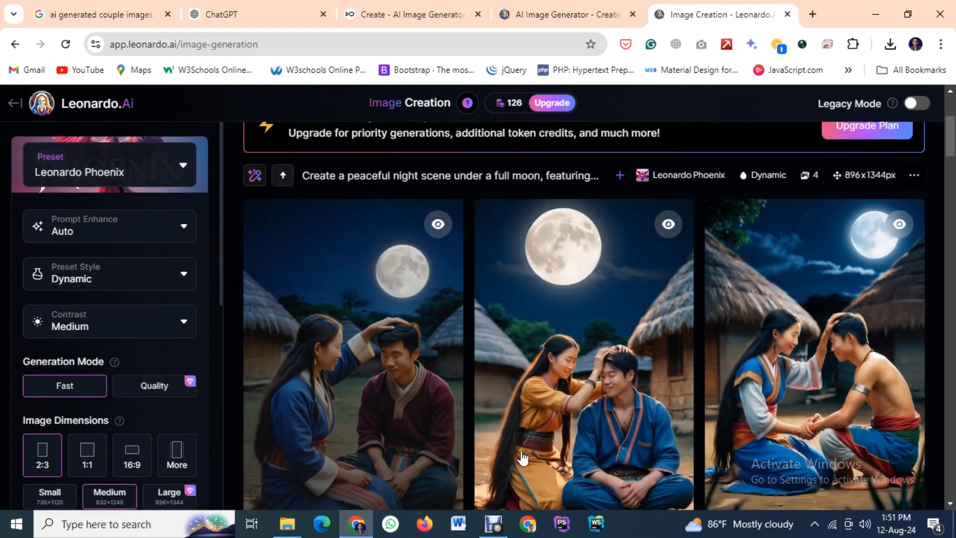
scroll(538, 443, "down", 5)
scroll(458, 383, "up", 10)
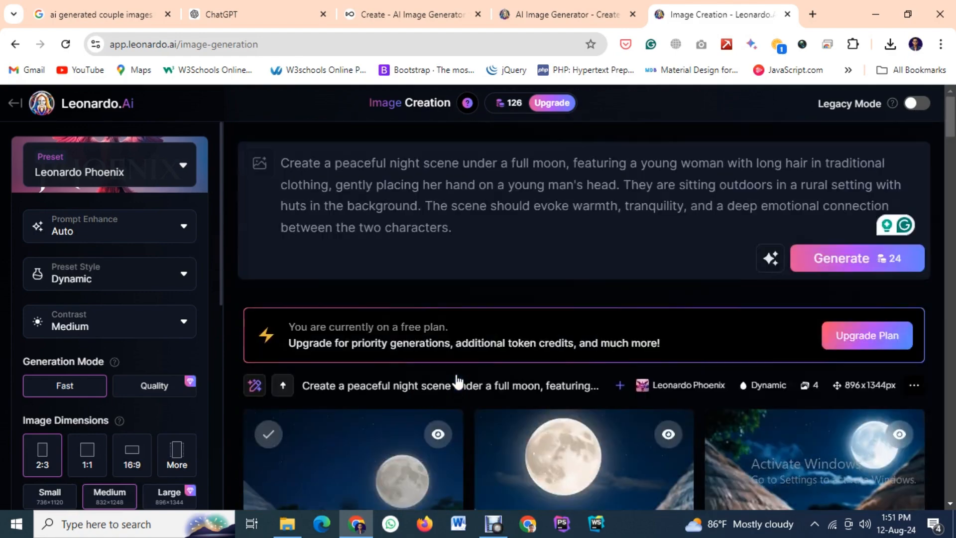
Step: Insert the word "cartoon" before "characters" in the prompt
left_click(434, 244)
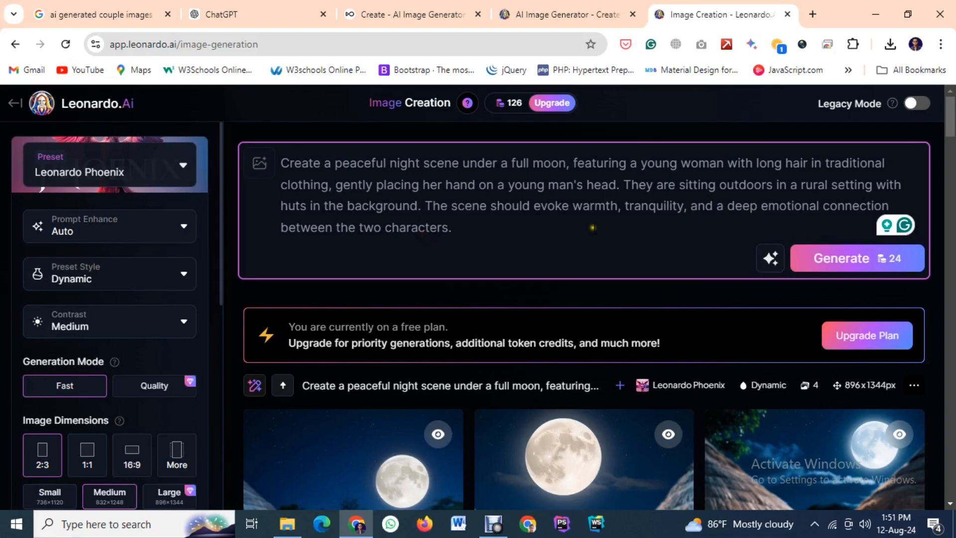
left_click(687, 230)
type("ca c")
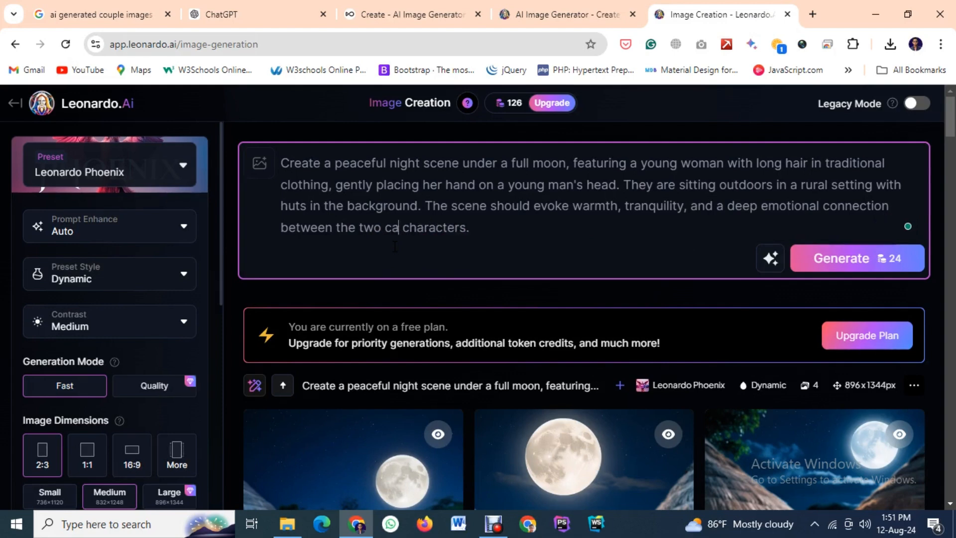
type("rtoon")
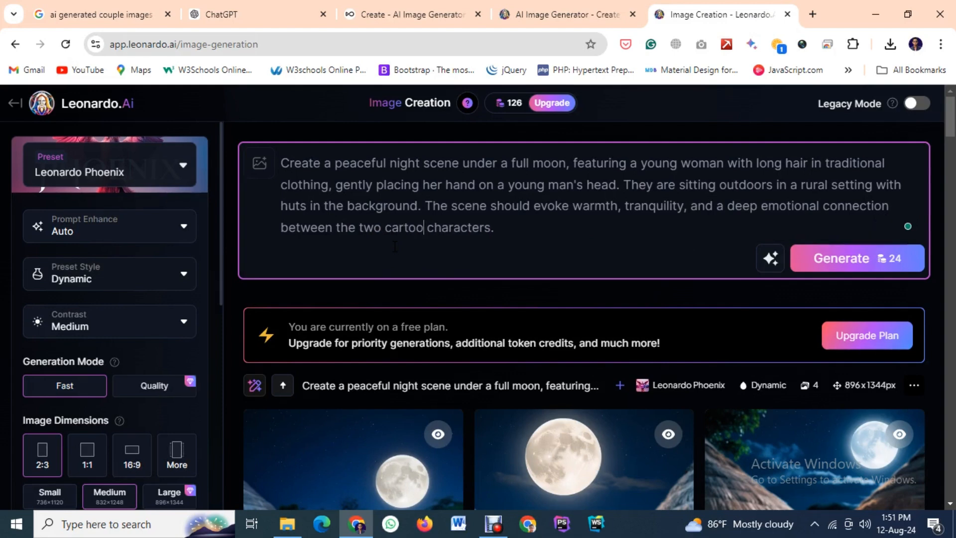
Step: Check the generated images again and remove the added word "cartoon" from the prompt
scroll(393, 246, "down", 6)
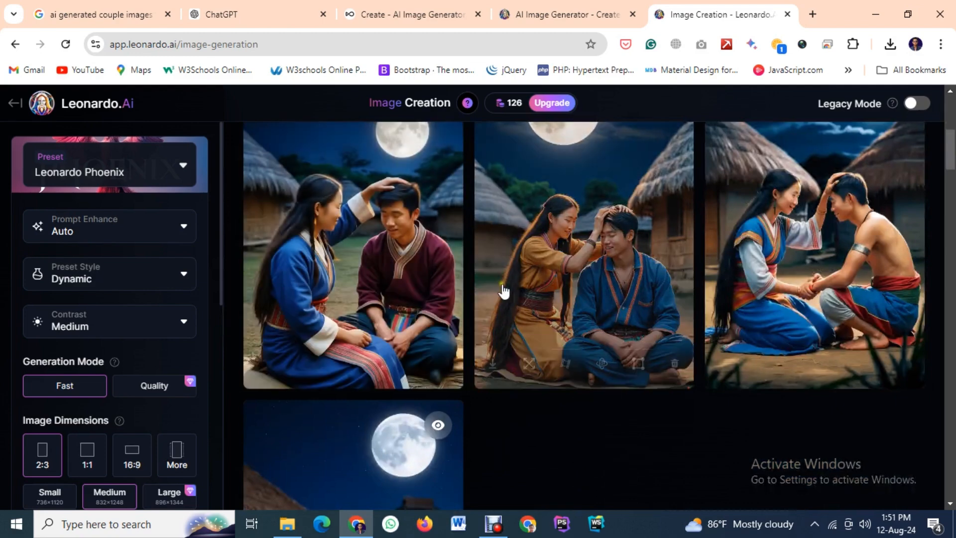
scroll(343, 331, "up", 5)
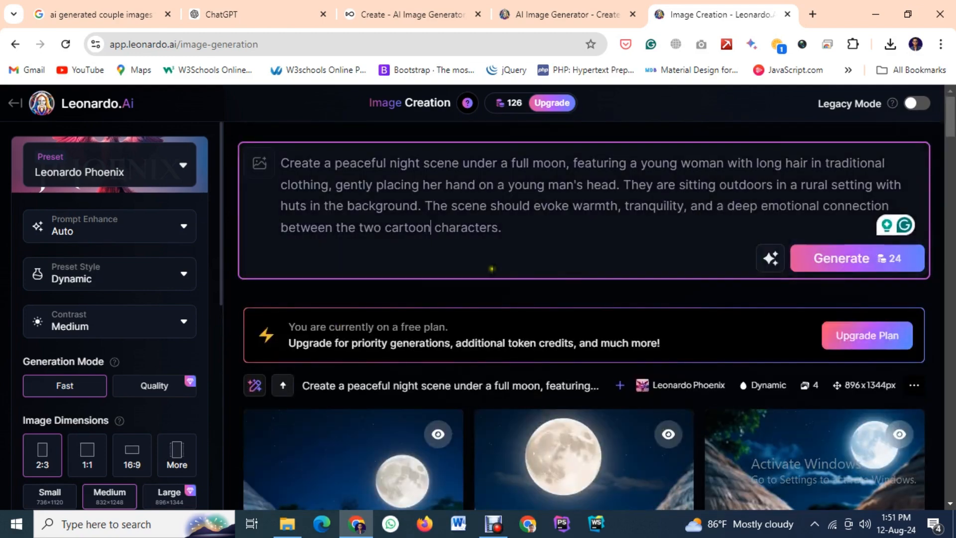
key("BackSpace")
key("BackSpace")
key("BackSpace")
key("BackSpace")
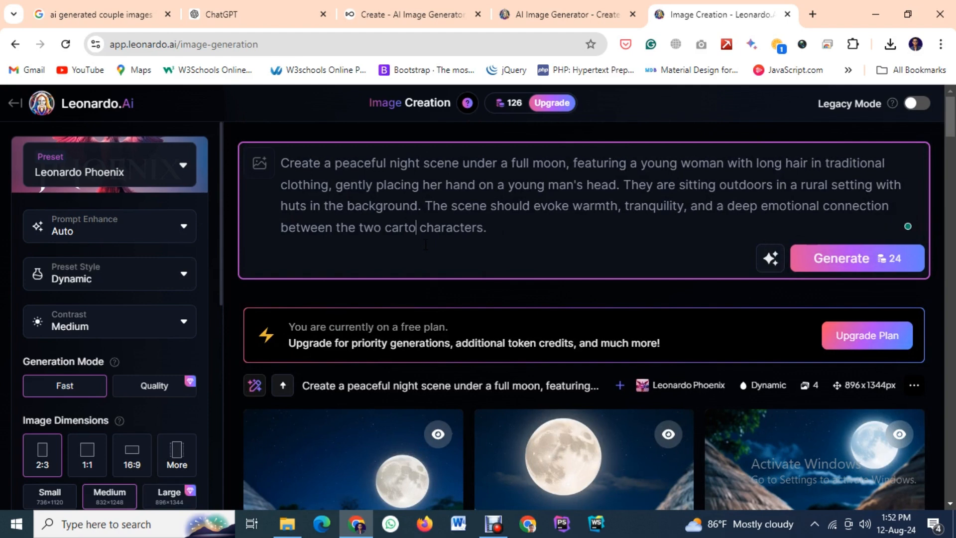
Step: Download the first and second generated couple images
scroll(422, 279, "down", 5)
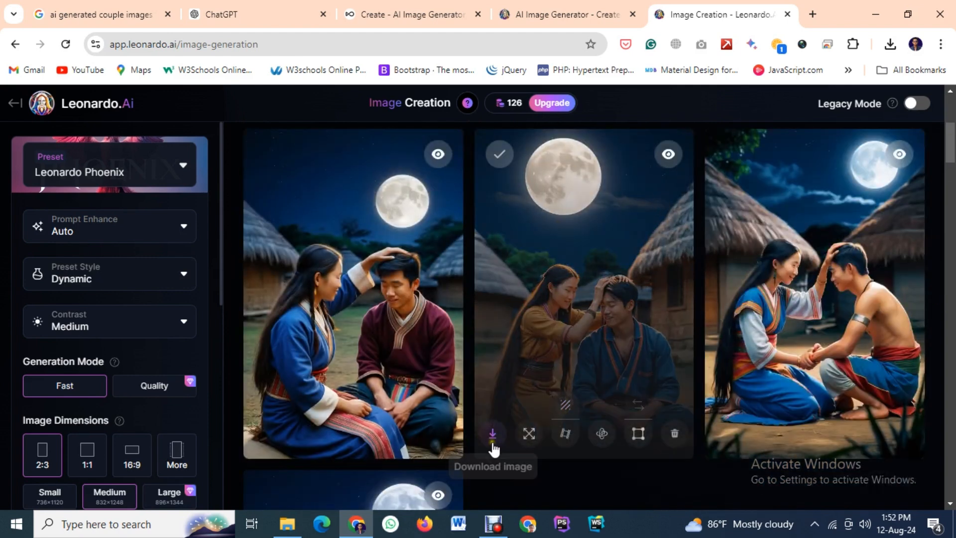
left_click(262, 435)
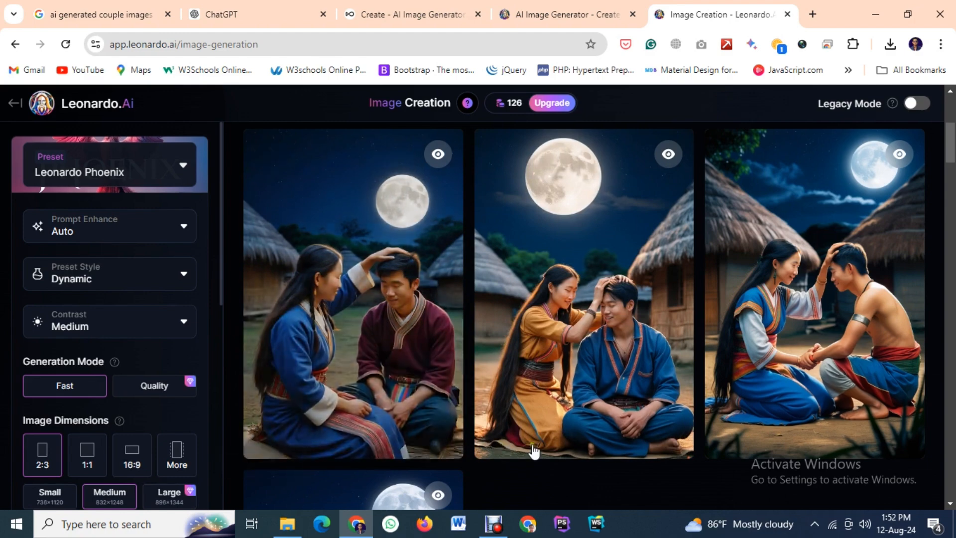
left_click(497, 445)
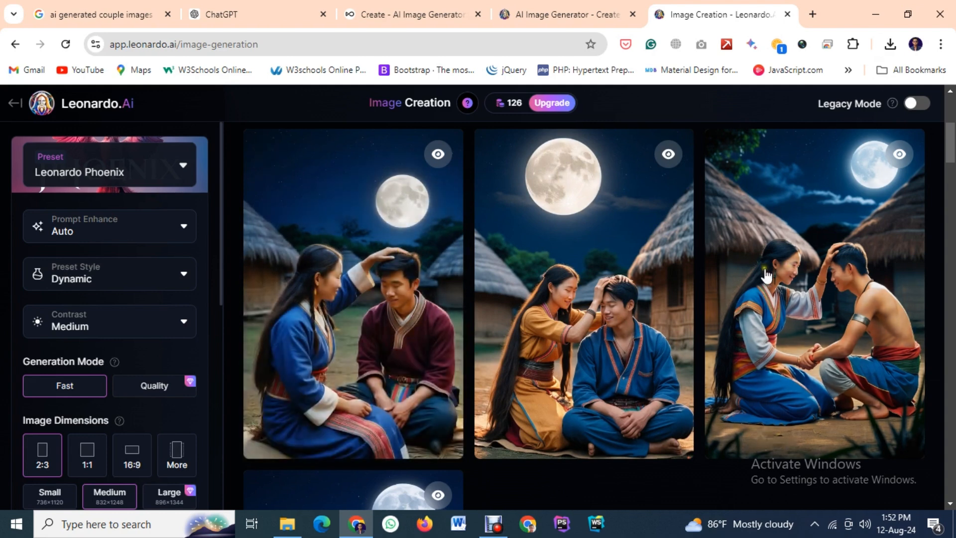
mouse_move(761, 276)
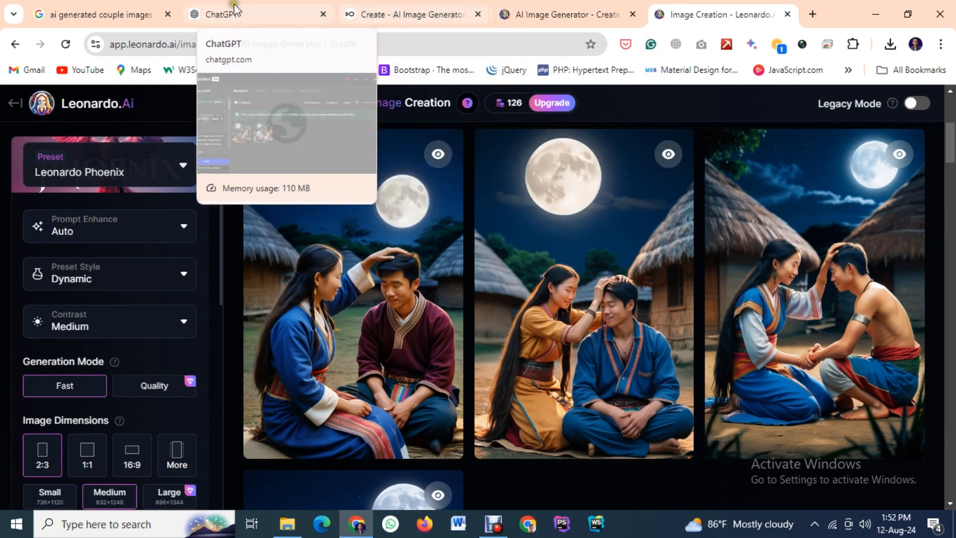
Step: Return to the ChatGPT conversation and highlight the suggested tools "Midjourney or DALL-E" below the prompt
left_click(230, 14)
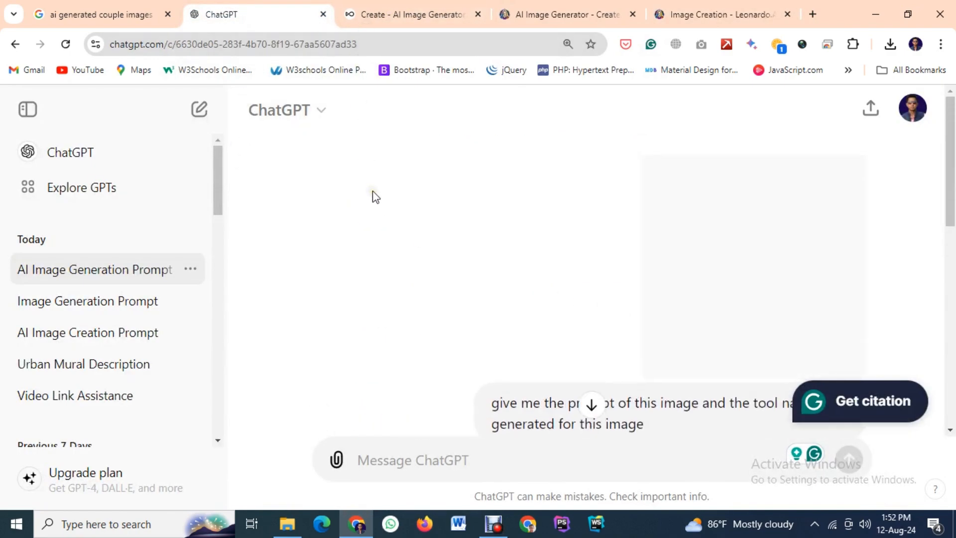
left_click(342, 7)
left_click(239, 14)
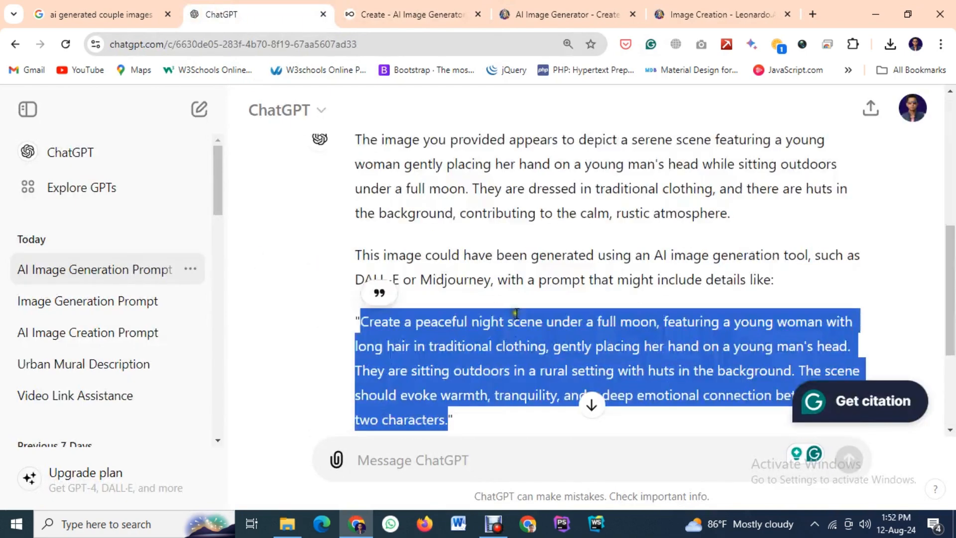
left_click(384, 304)
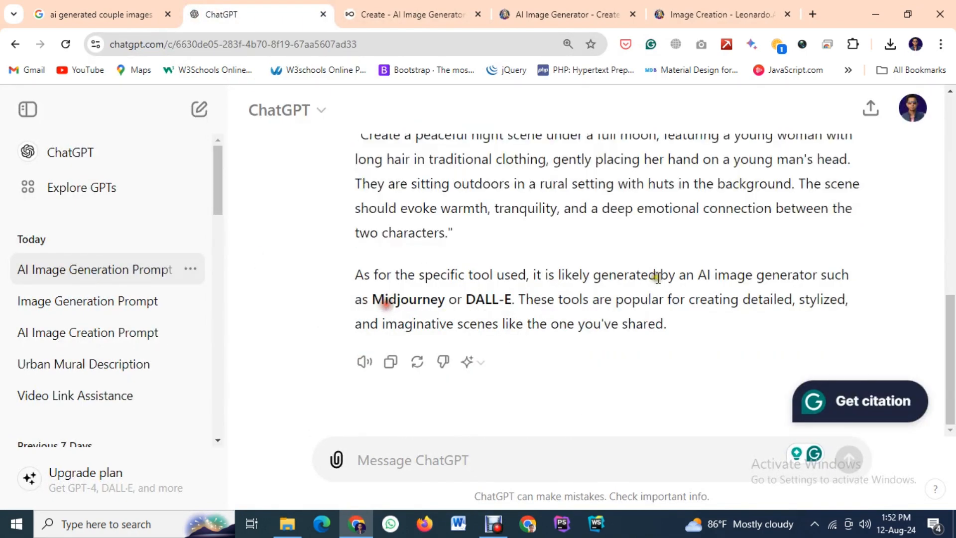
left_click_drag(509, 304, 512, 301)
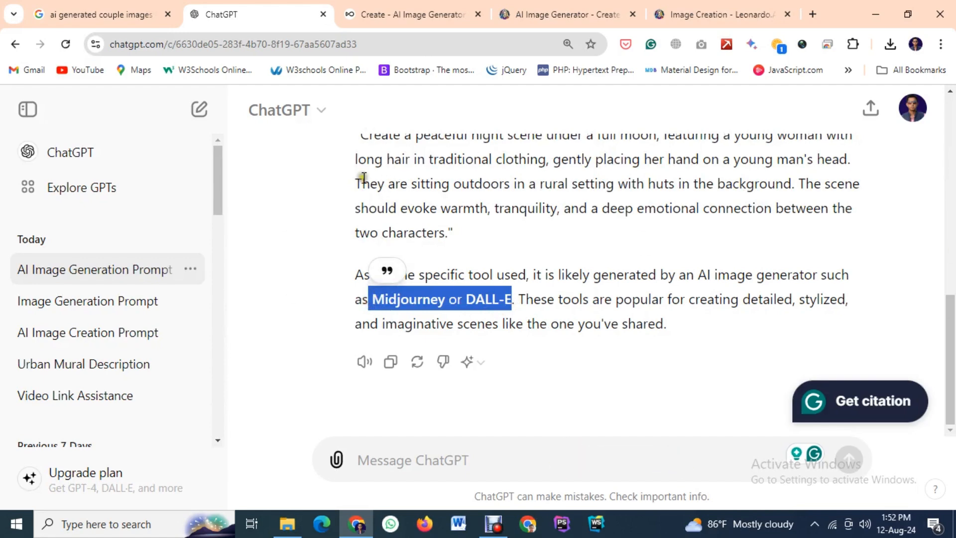
Step: Revisit the OpenArt creations and the Leonardo.Ai website, and return to the couple images in Leonardo's Image Creation
left_click(378, 12)
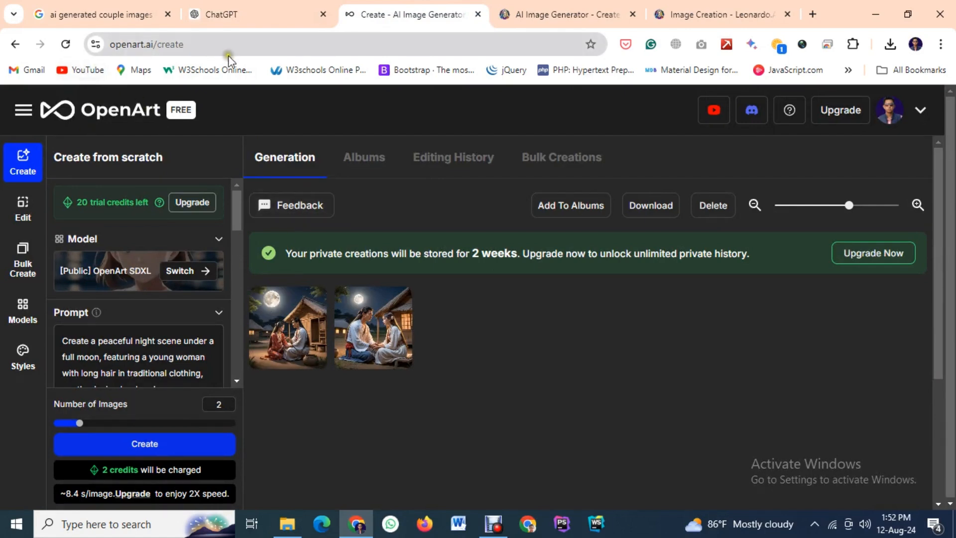
left_click(525, 13)
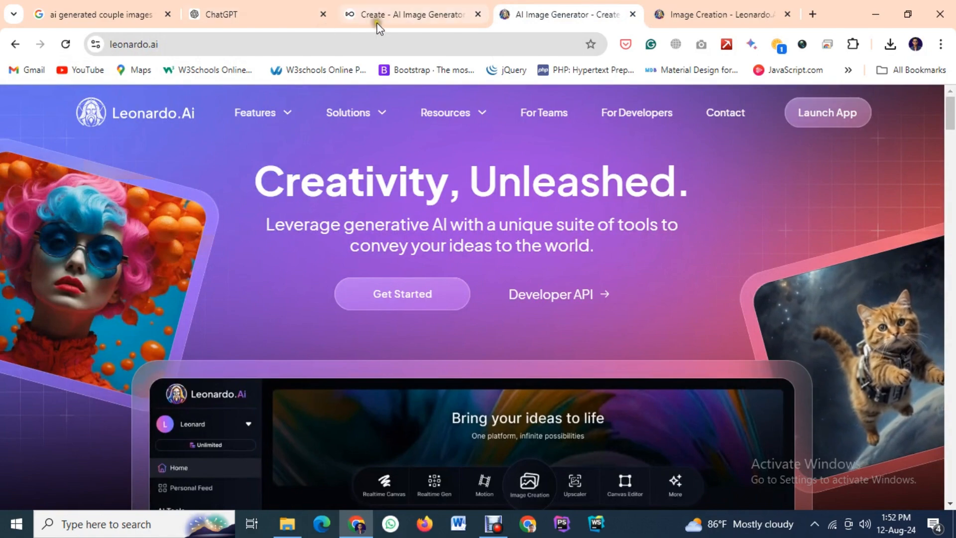
left_click(678, 15)
scroll(461, 213, "up", 5)
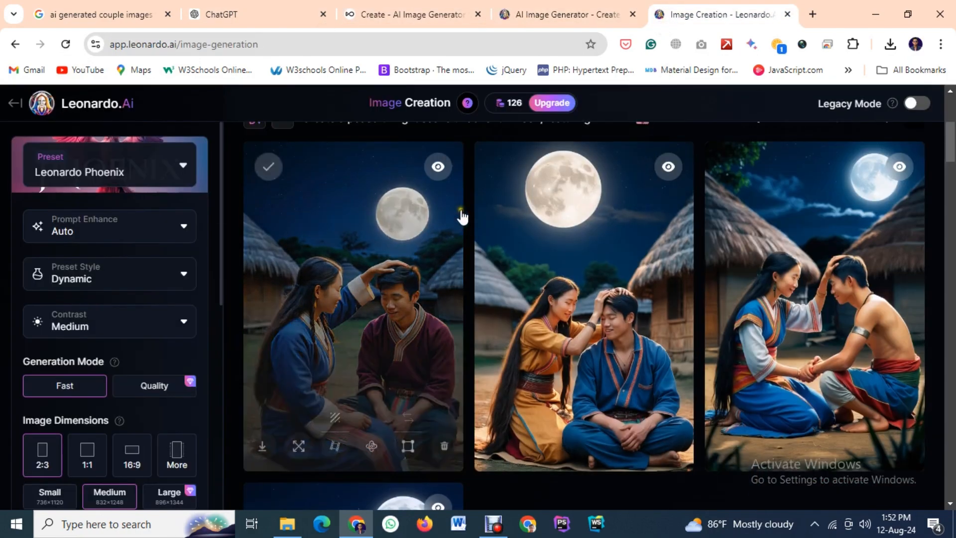